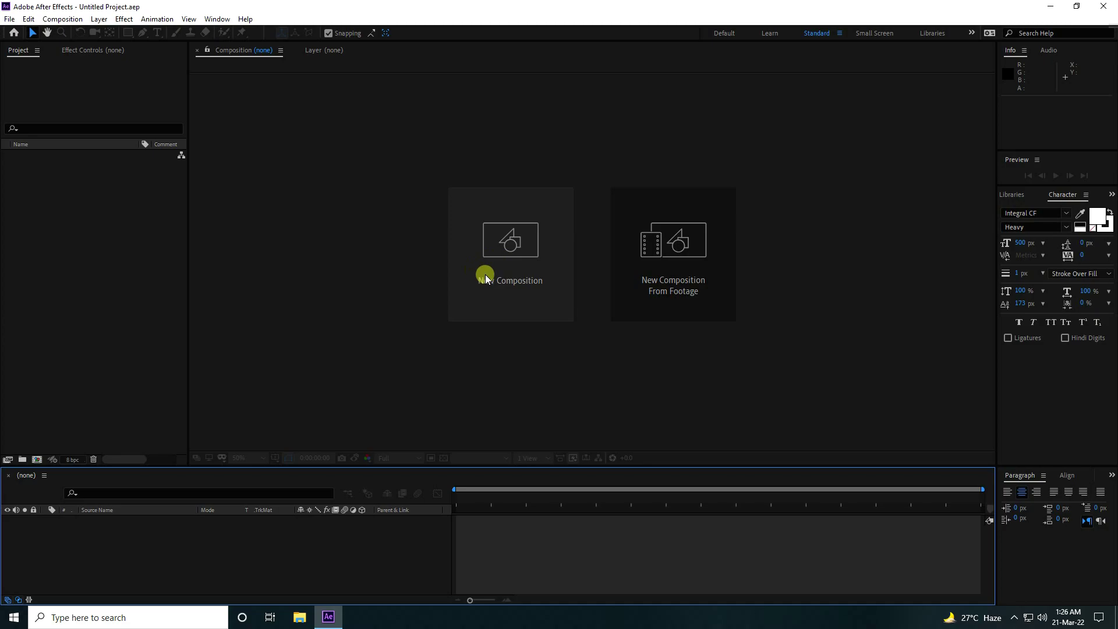
- Create a 1920 × 1080 px, 29.97 fps, 20-second composition named "Main Comp"
click(510, 282)
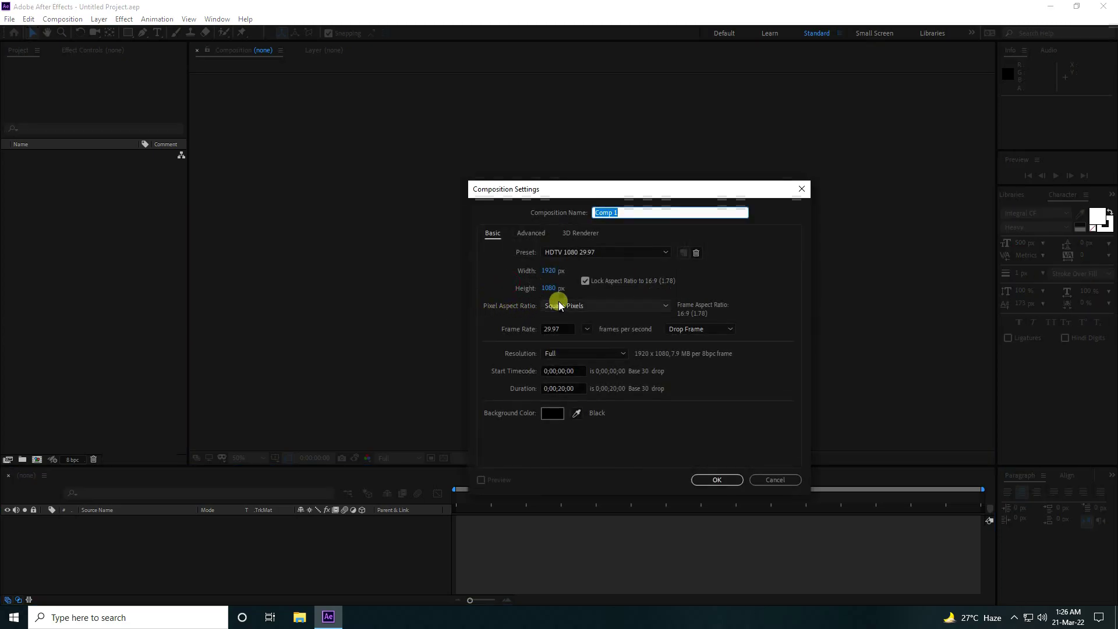
text(Mai)
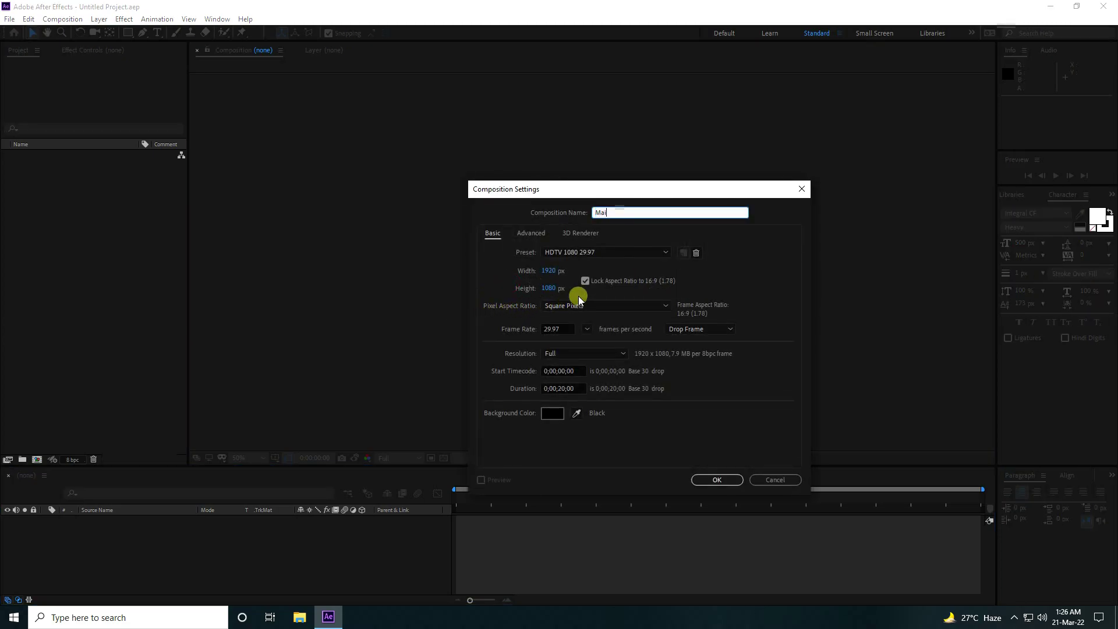
text(n Comp)
click(739, 478)
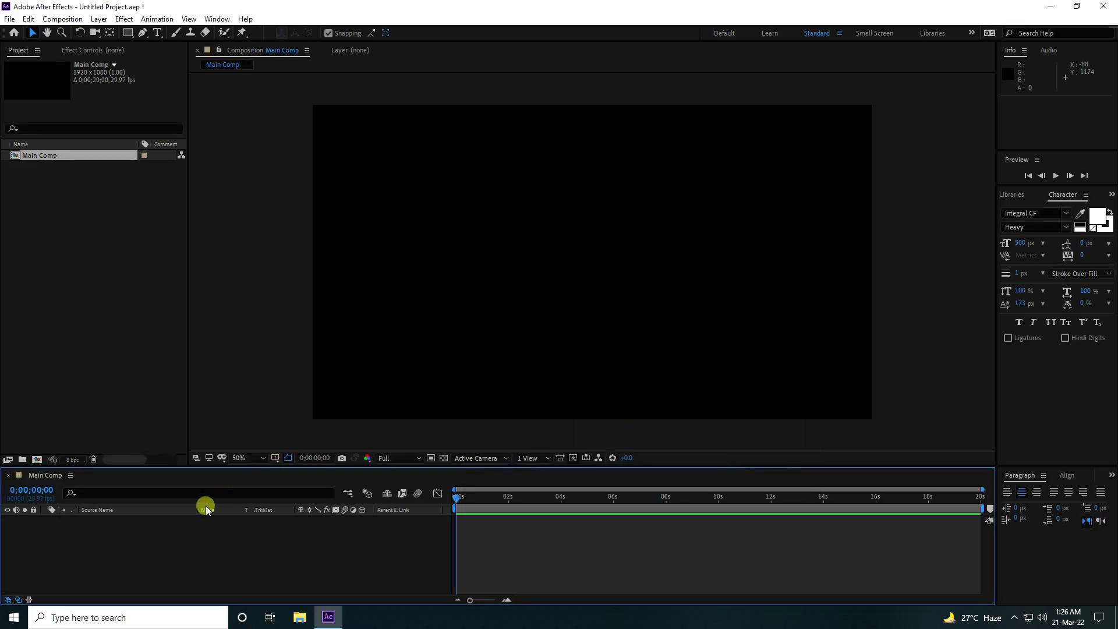
- Add a text layer reading "typography animation" with the font size set to 100 px
drag(230, 466, 233, 441)
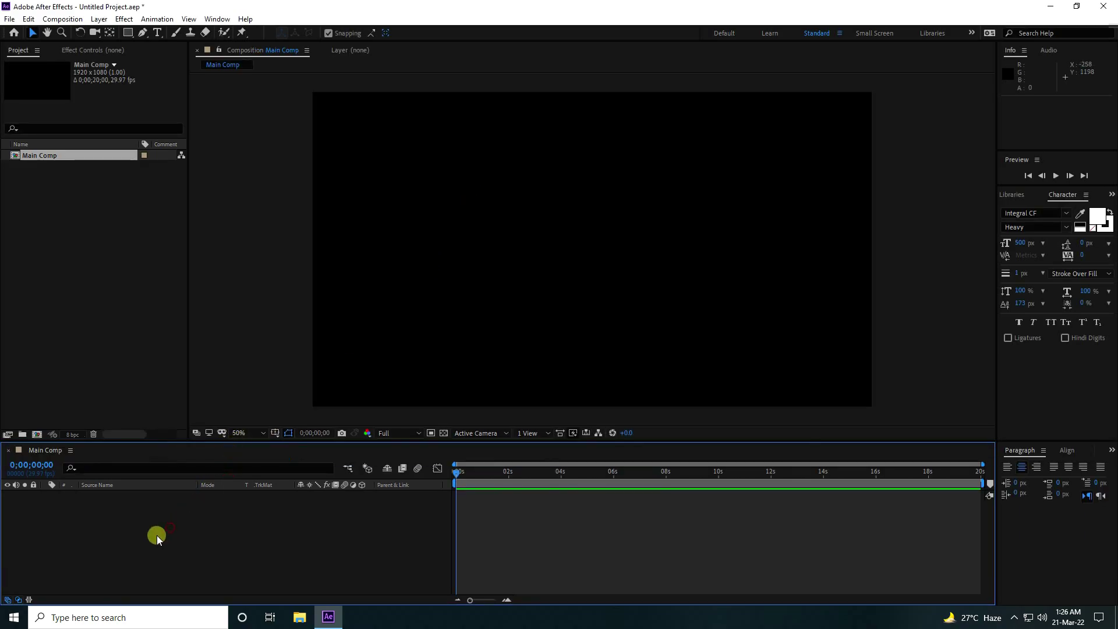
right_click(157, 536)
mouse_move(183, 408)
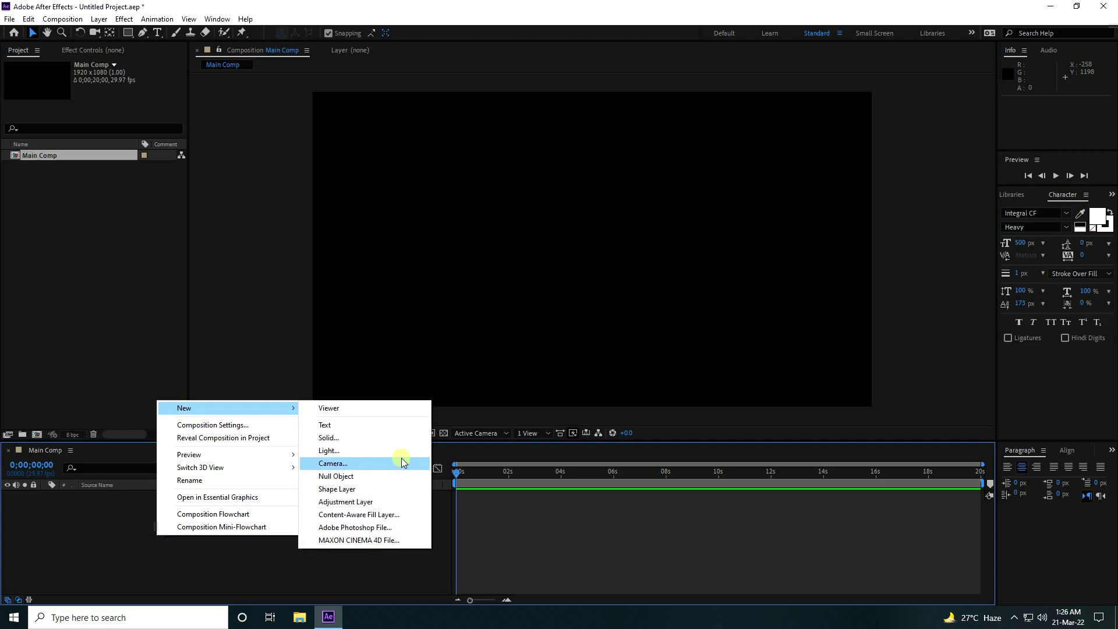
click(341, 425)
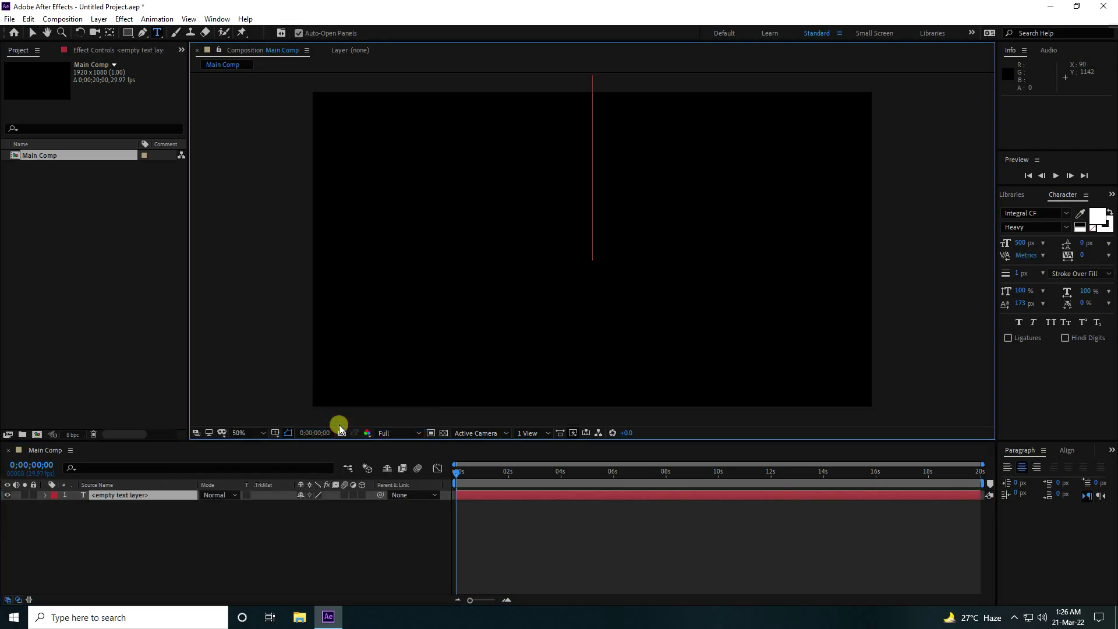
mouse_move(1023, 251)
mouse_down()
mouse_move(1010, 243)
mouse_move(802, 296)
mouse_move(1017, 257)
mouse_up()
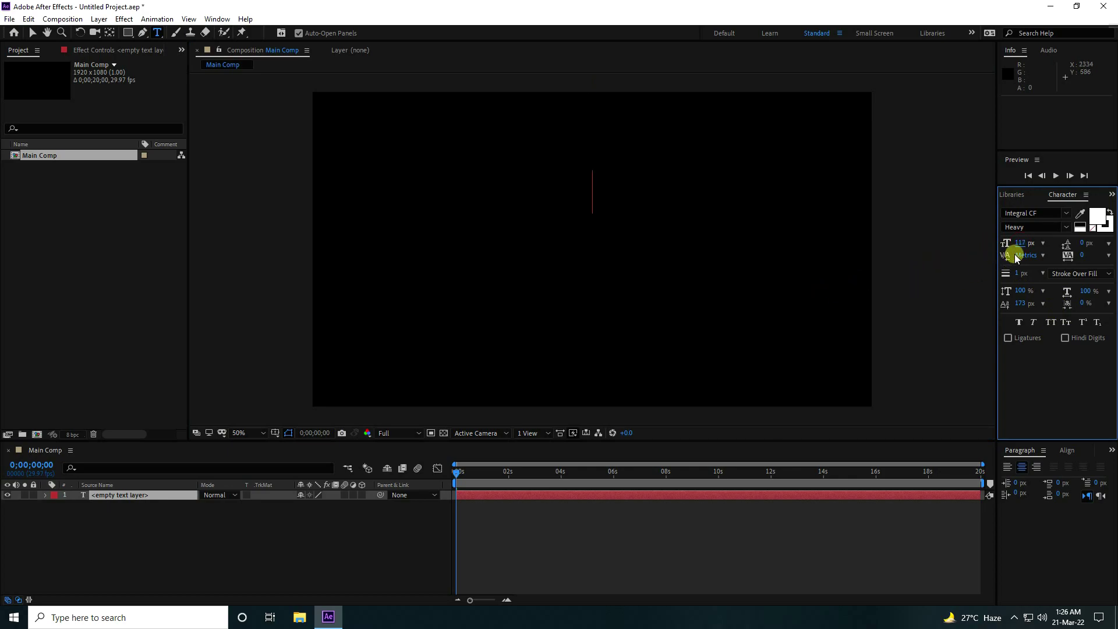
key(Return)
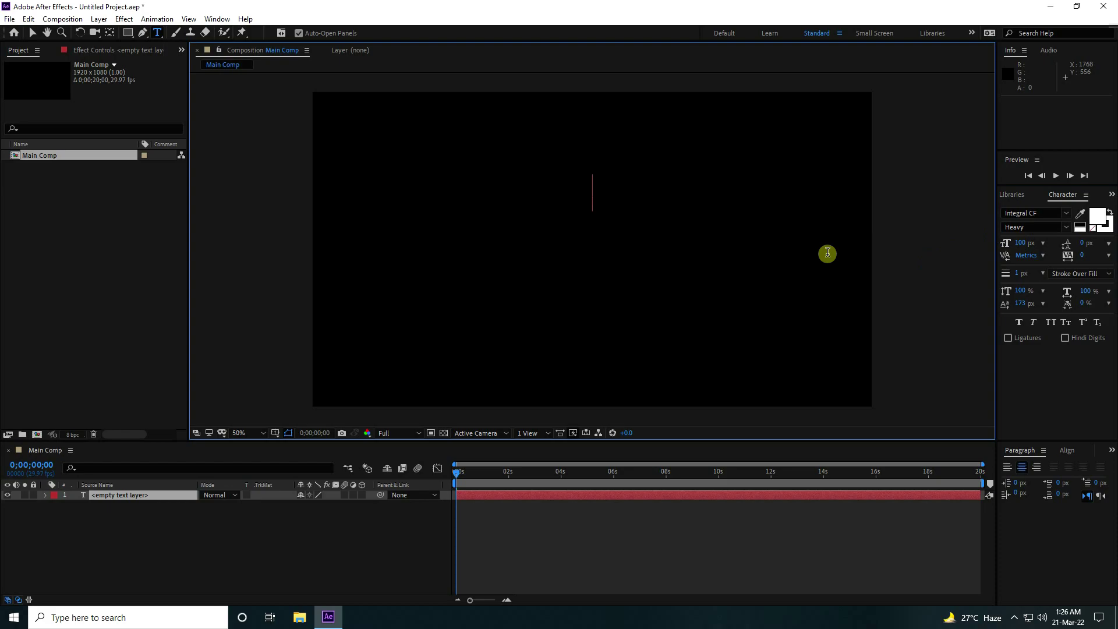
text(typo)
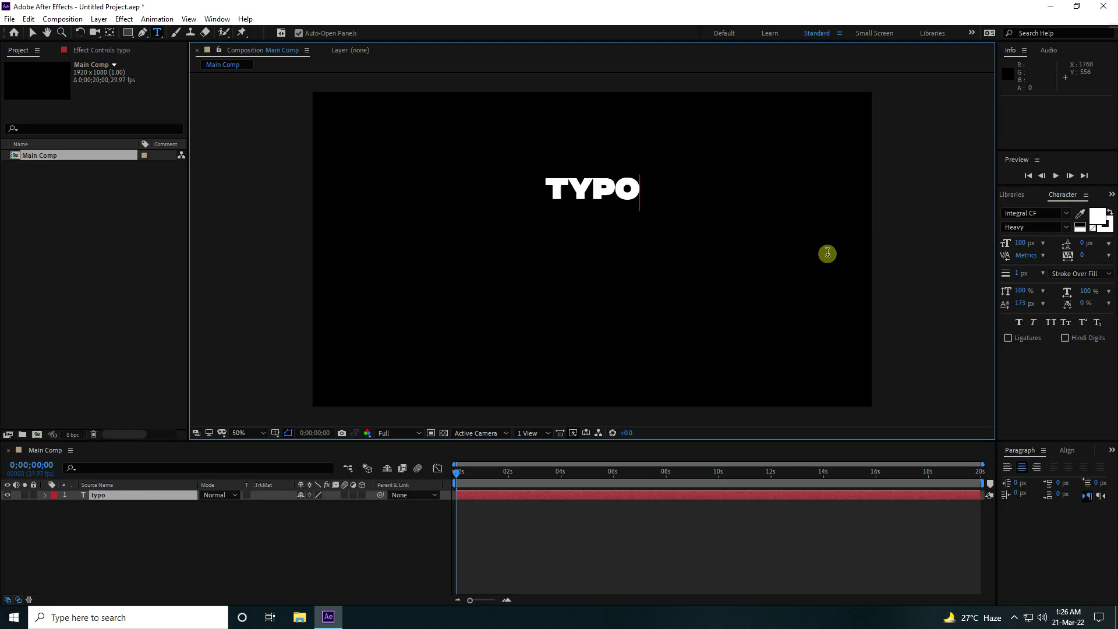
text(graphy)
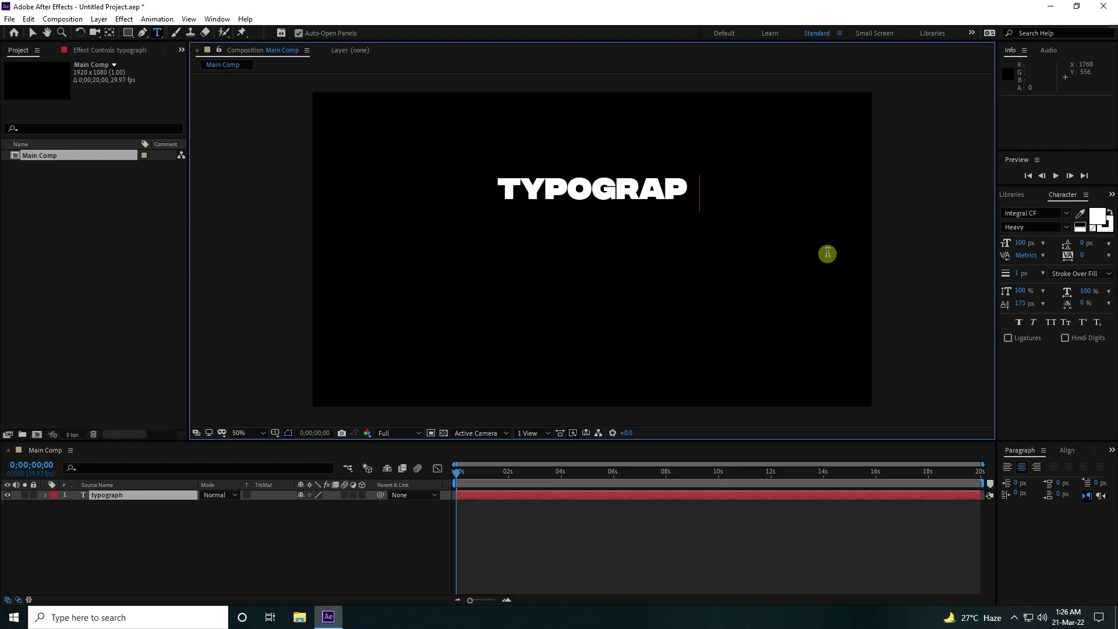
text( animatio)
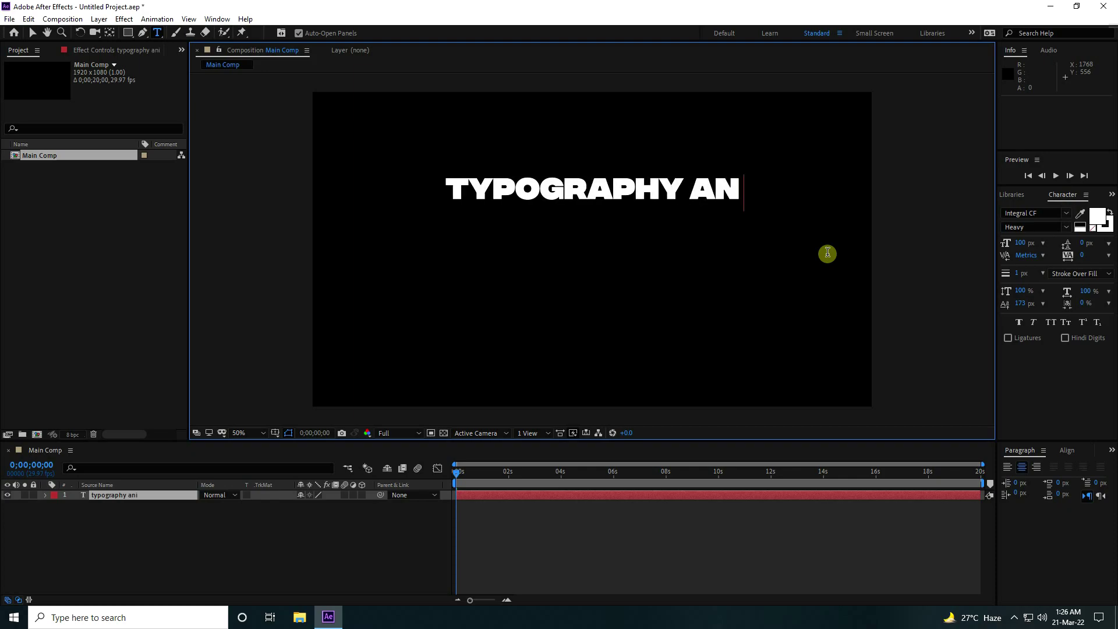
text(n)
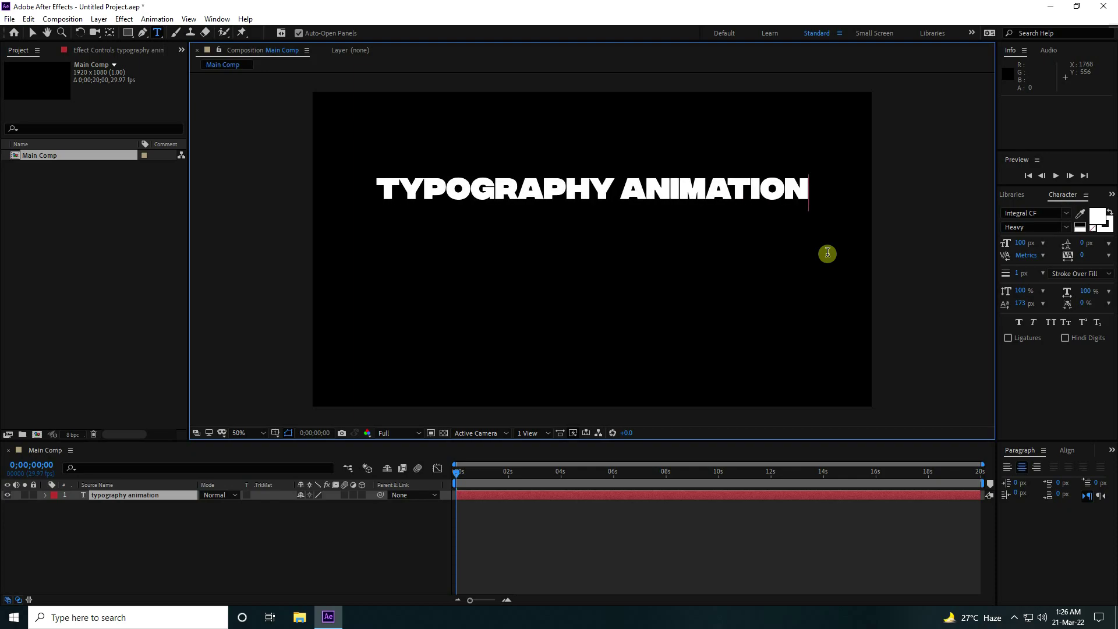
- Change the font style of the "typography animation" text layer to Regular
click(1066, 228)
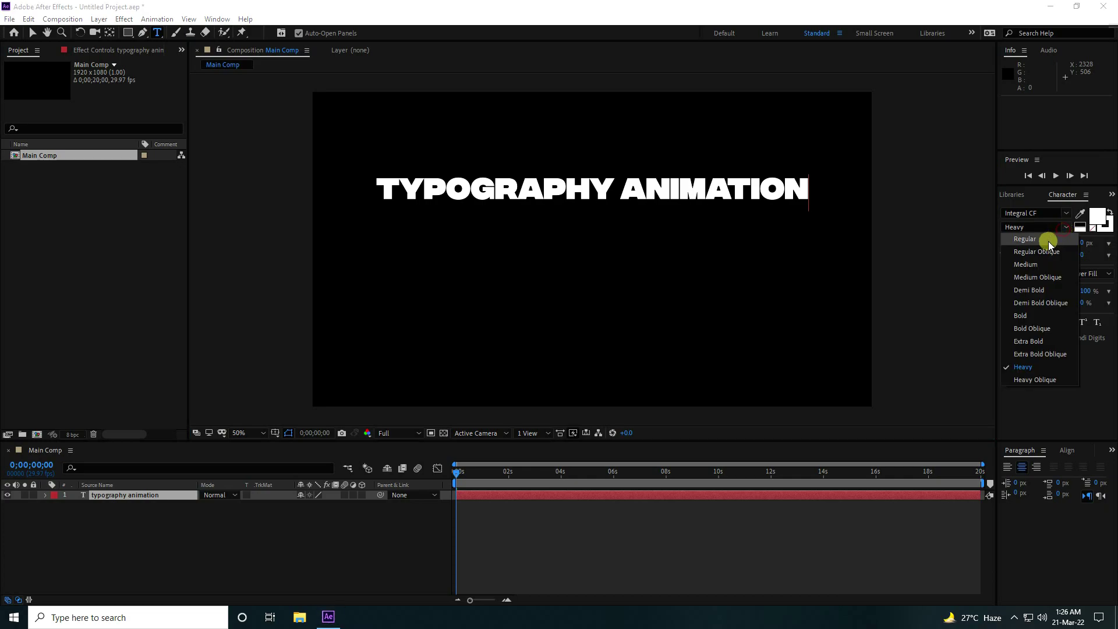
click(1039, 239)
click(145, 499)
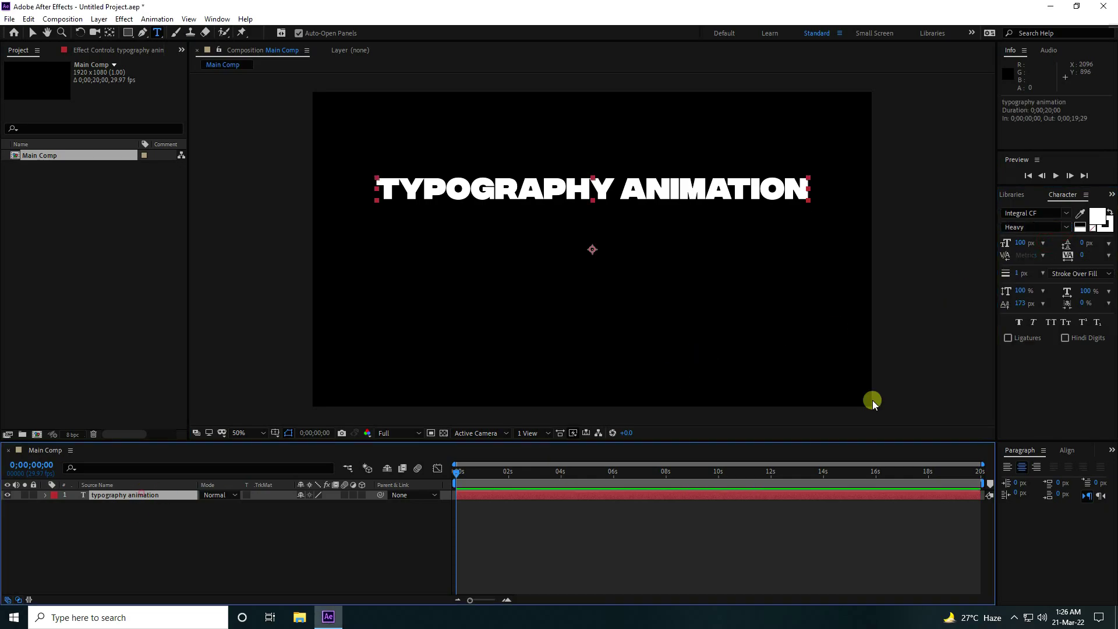
click(1057, 227)
click(1049, 243)
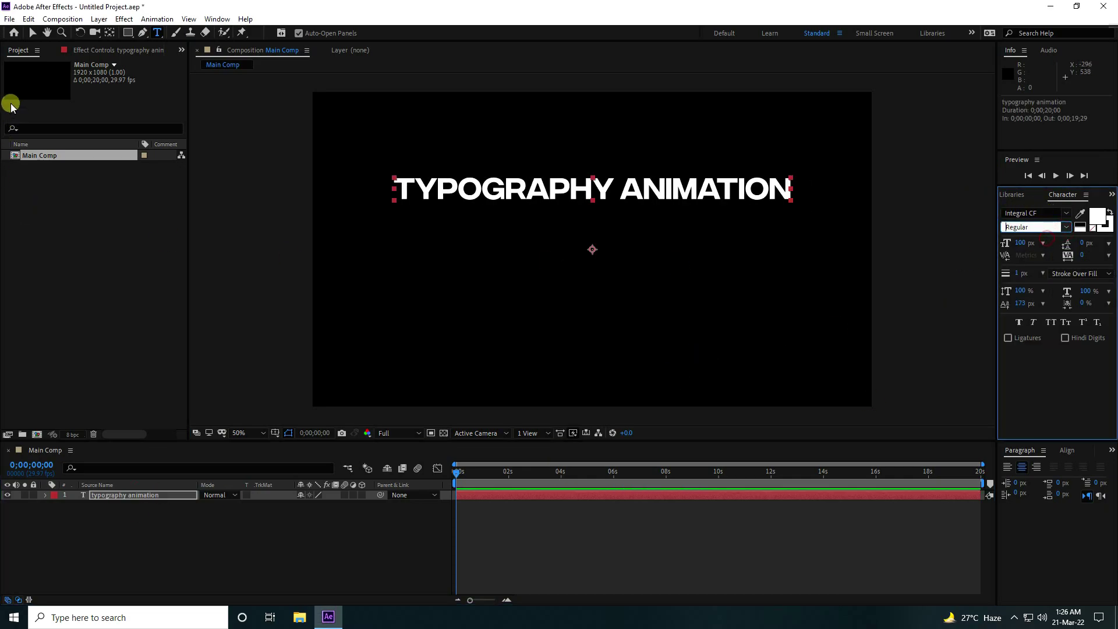
click(33, 37)
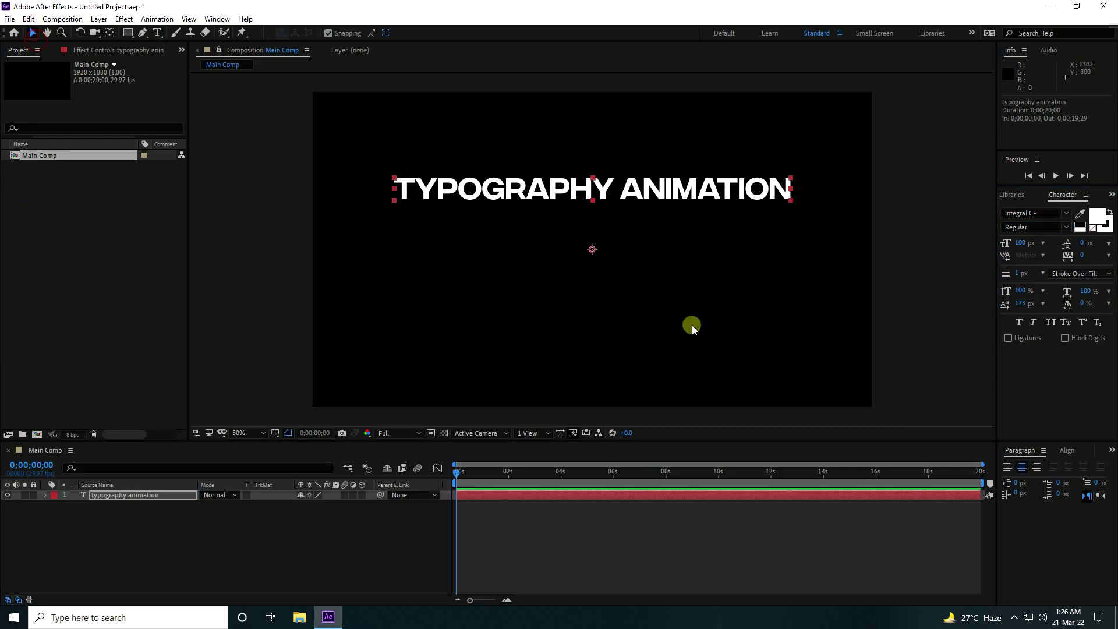
- Align the text layer to the composition's centre horizontally and vertically, and centre its anchor point on the text
click(1066, 451)
click(1030, 480)
click(1088, 480)
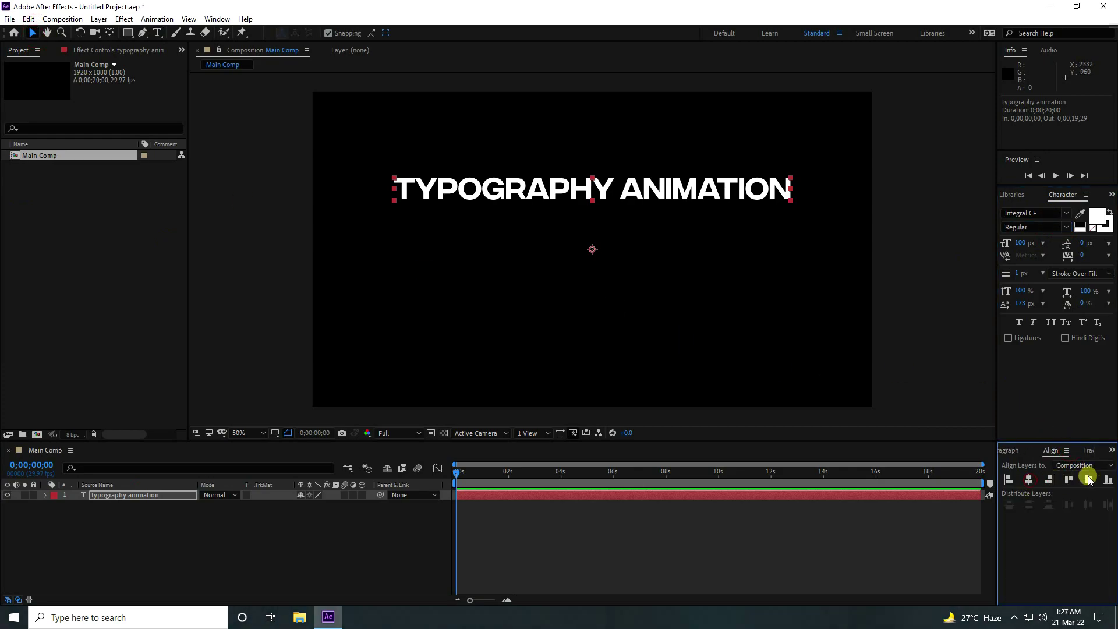
key(ctrl+alt+Home)
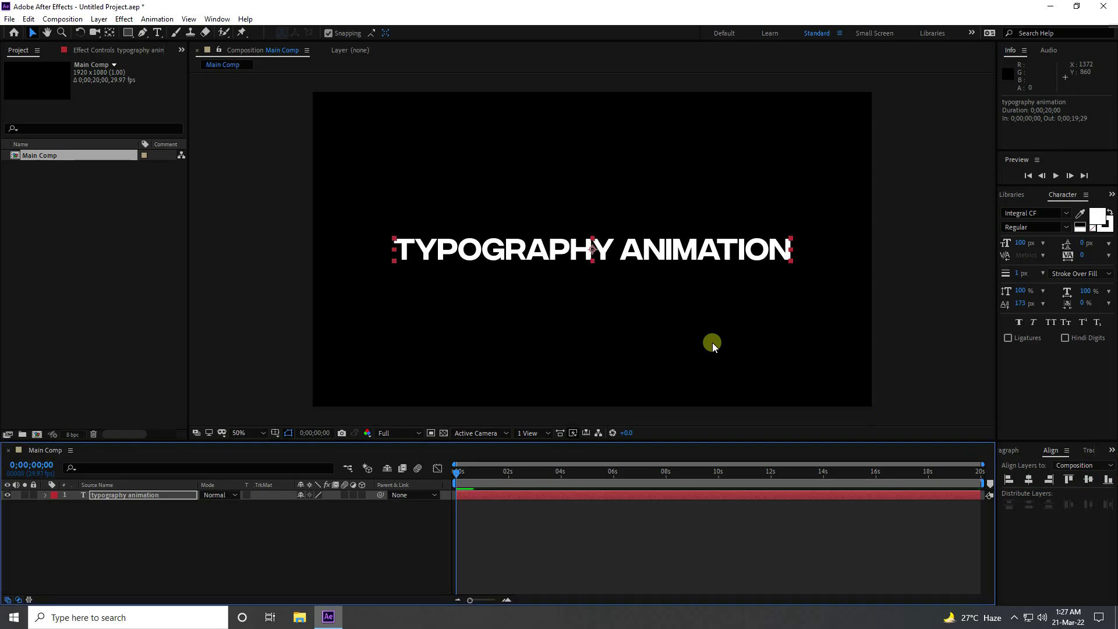
- Pre-compose the text layer into a new composition named "TEXT", moving all attributes and opening the new composition
right_click(118, 496)
click(165, 443)
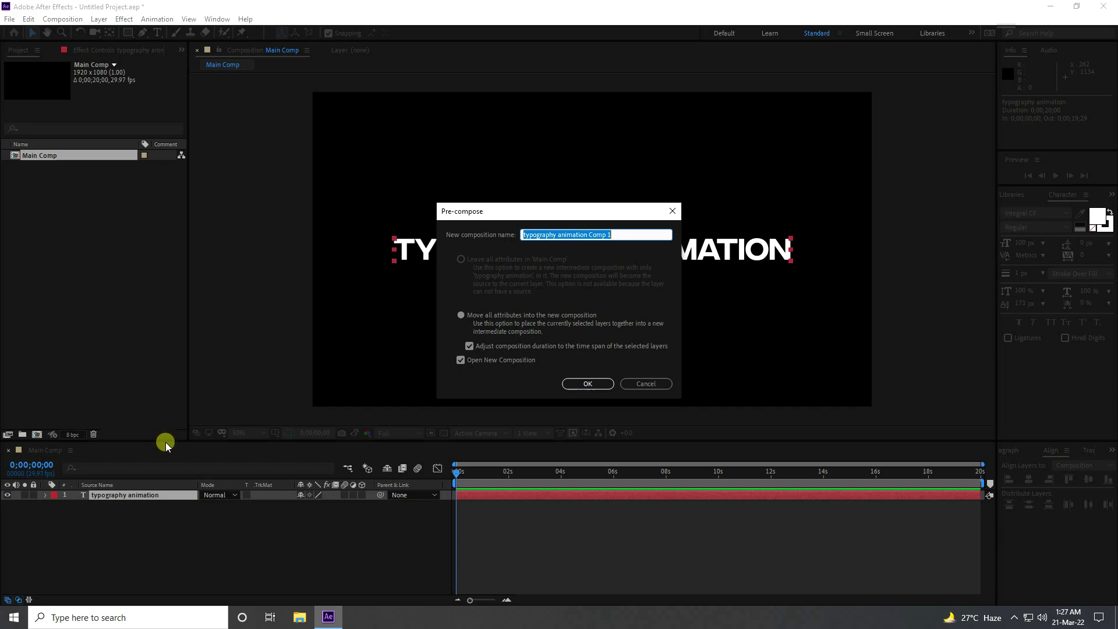
text(TEXT)
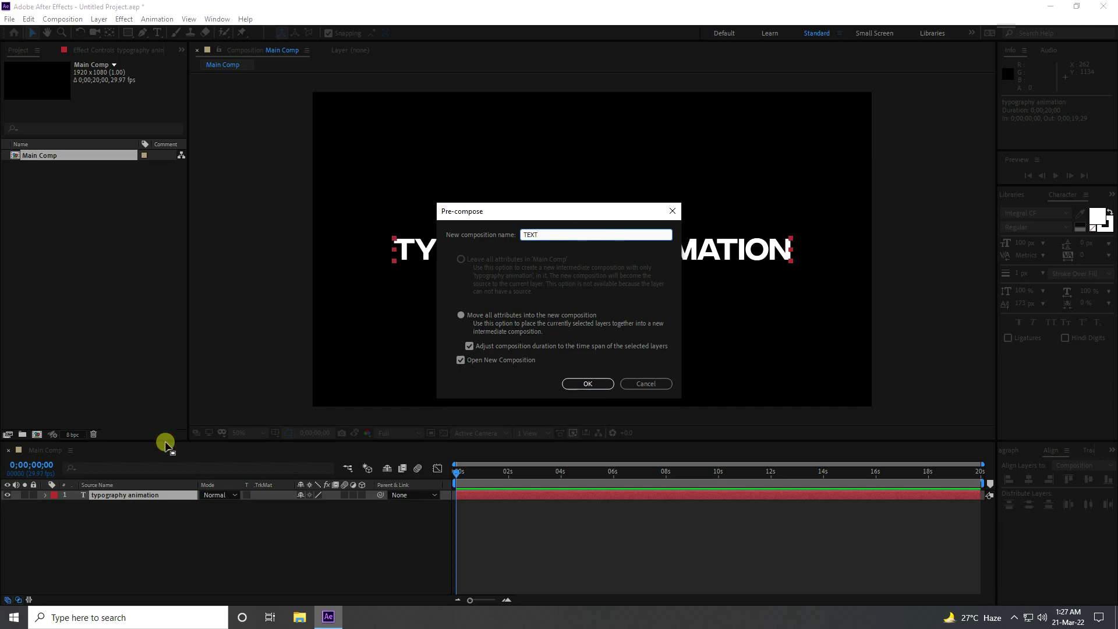
click(589, 385)
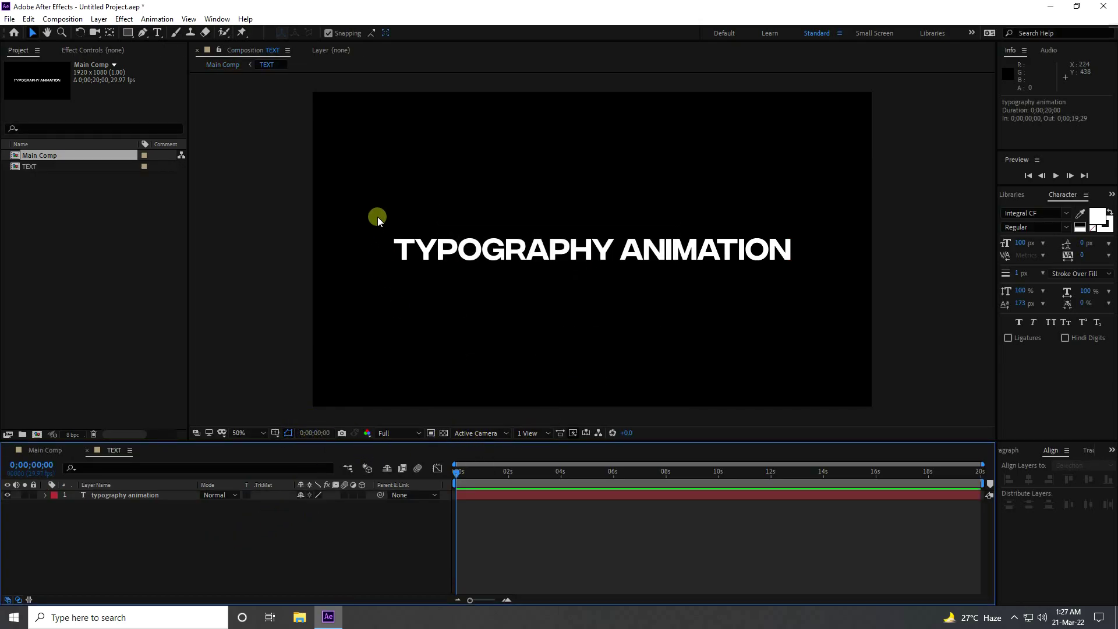
- Draw a region of interest about 1414 × 198 px around the text and crop the TEXT composition to it
click(430, 434)
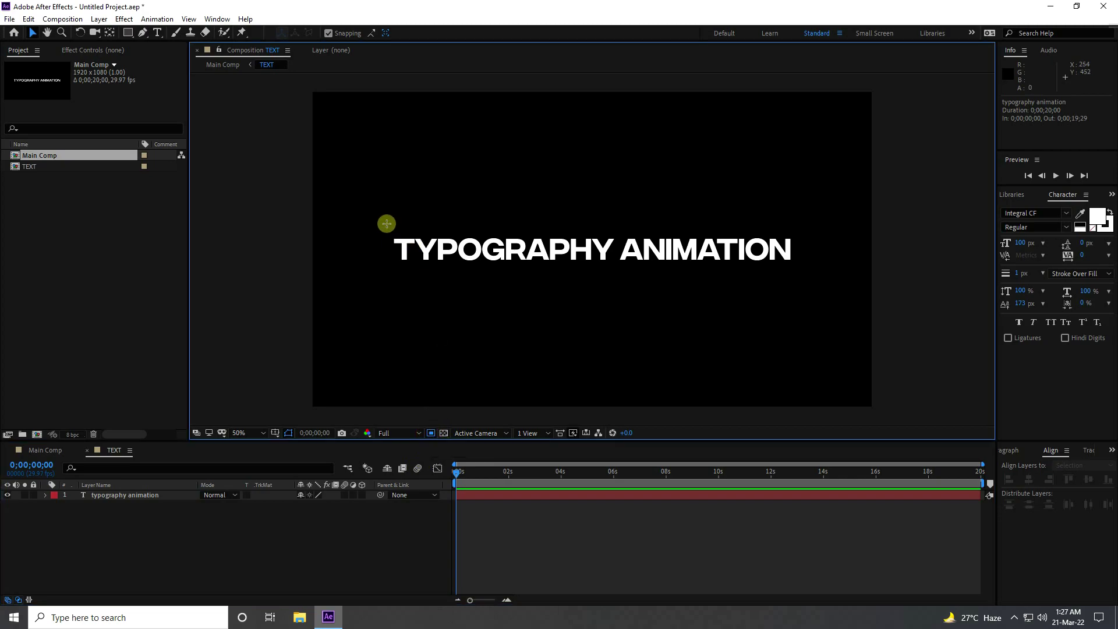
drag(386, 220, 801, 279)
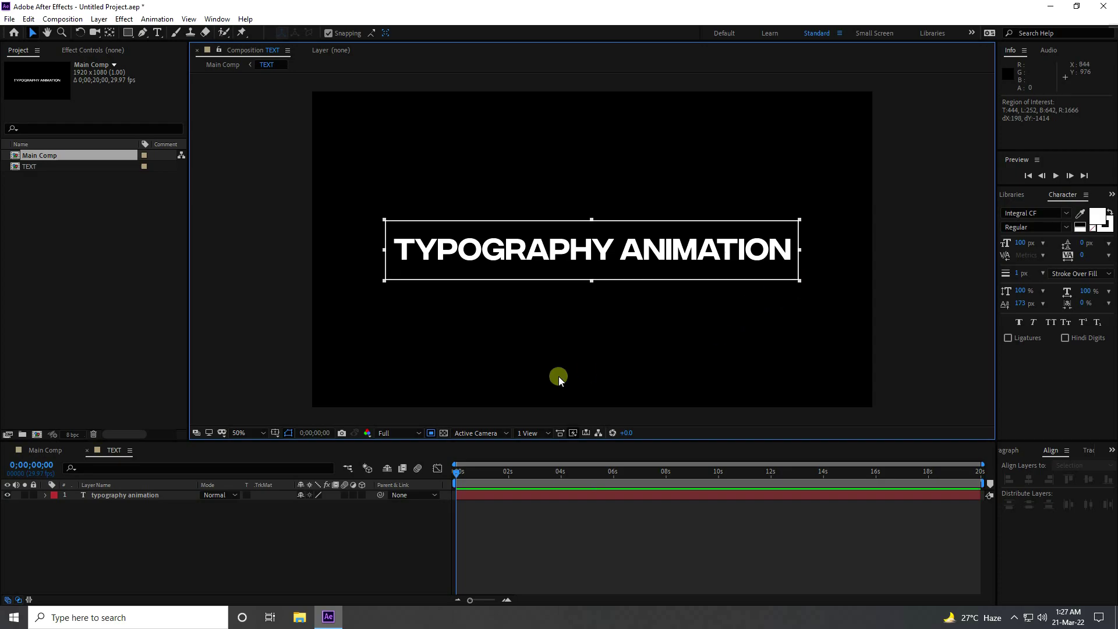
click(62, 19)
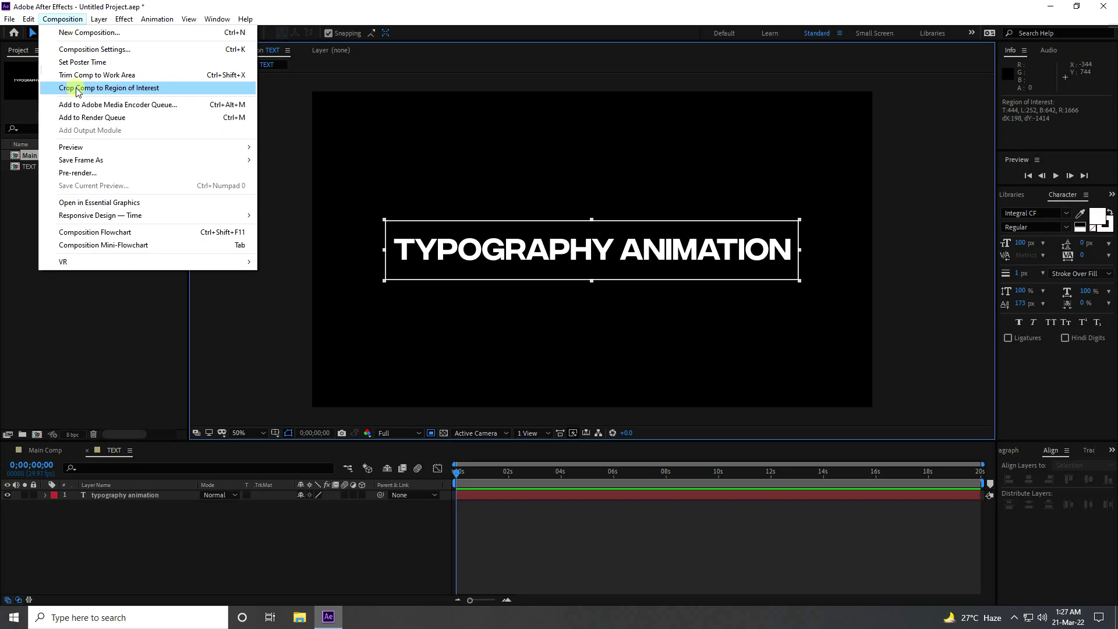
click(80, 90)
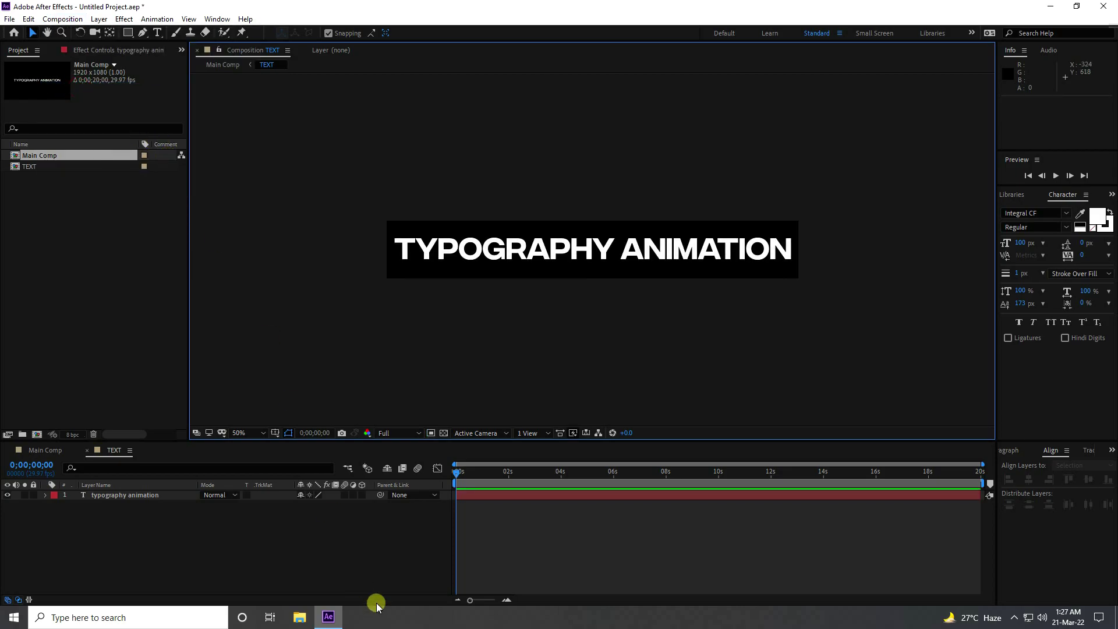
scroll(548, 233, up, 2)
scroll(504, 258, down, 2)
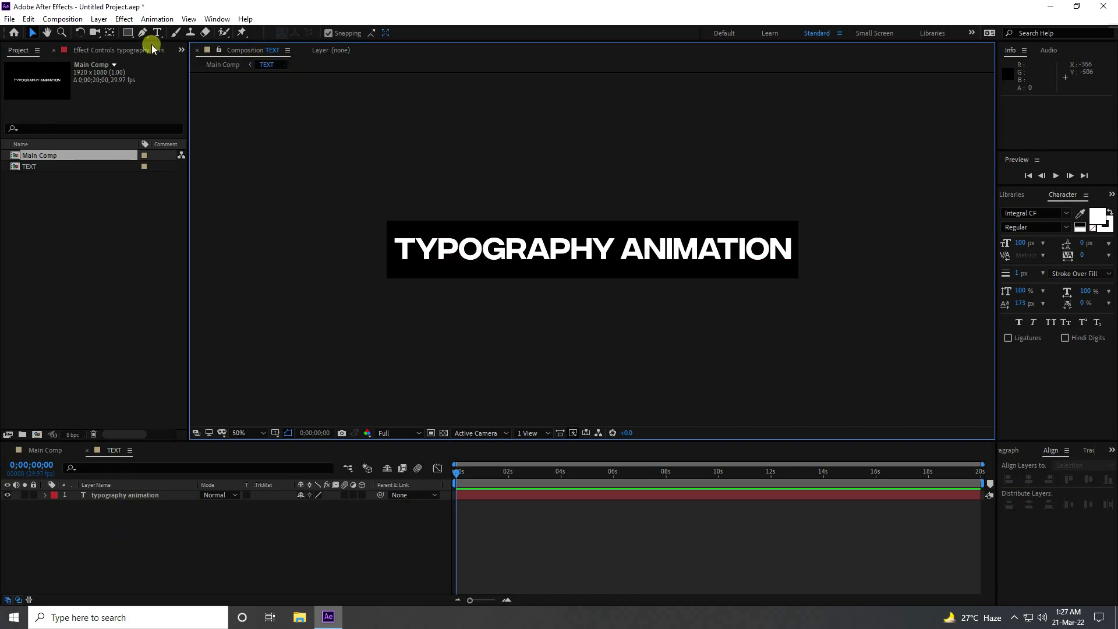
- Draw a rectangle shape about 1384 × 102 px with a 5 px white stroke around the text, and deselect it
drag(128, 33, 194, 36)
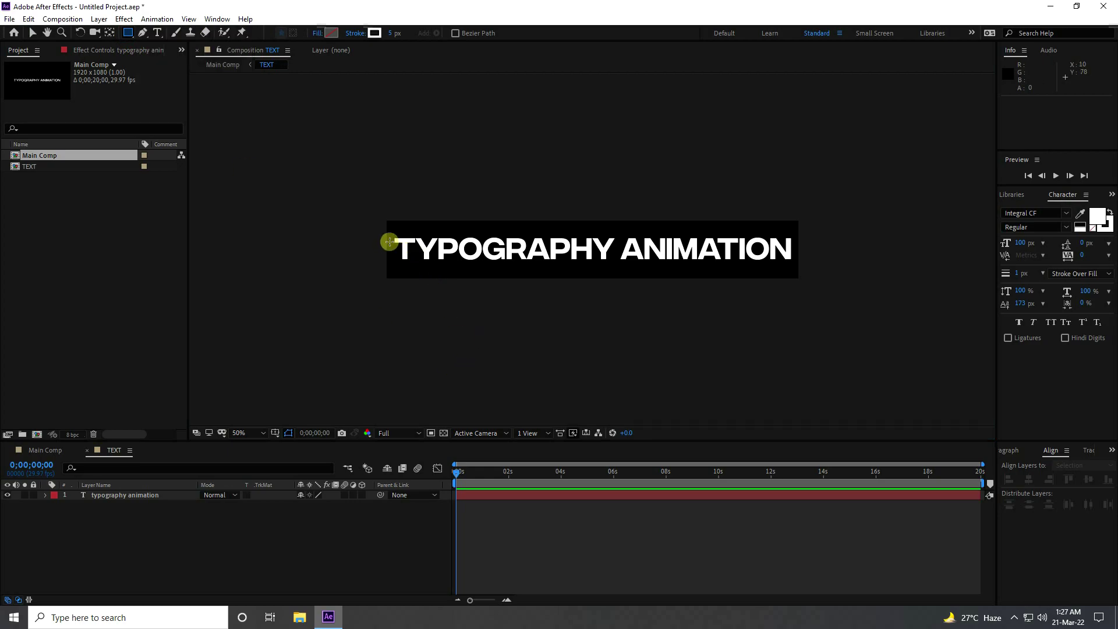
mouse_move(391, 234)
mouse_down()
mouse_move(594, 264)
mouse_move(794, 264)
mouse_up()
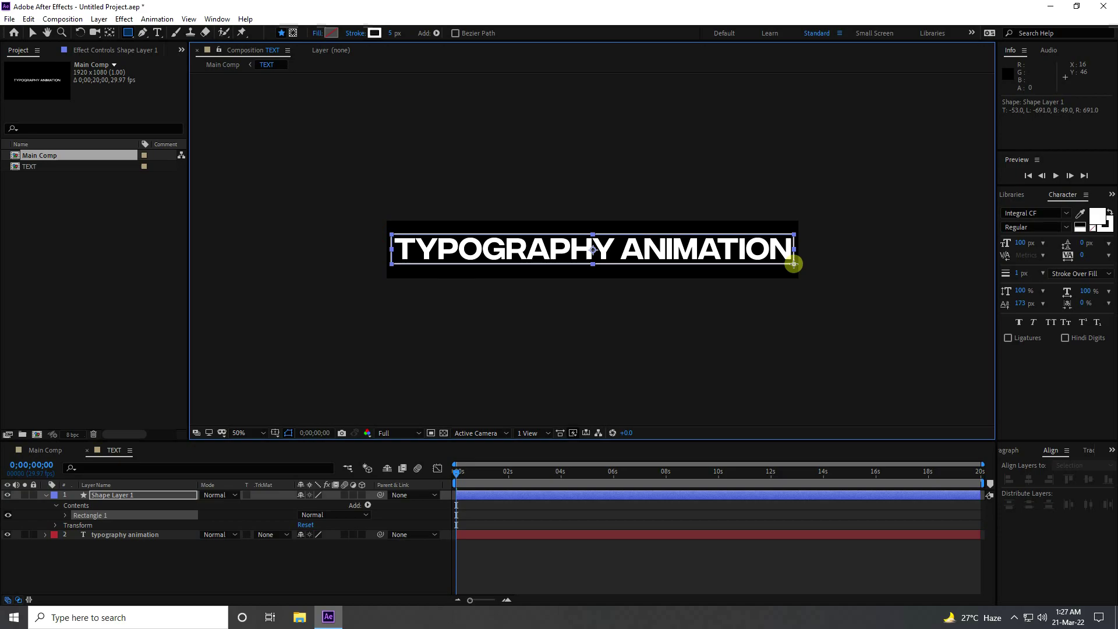
drag(795, 264, 795, 264)
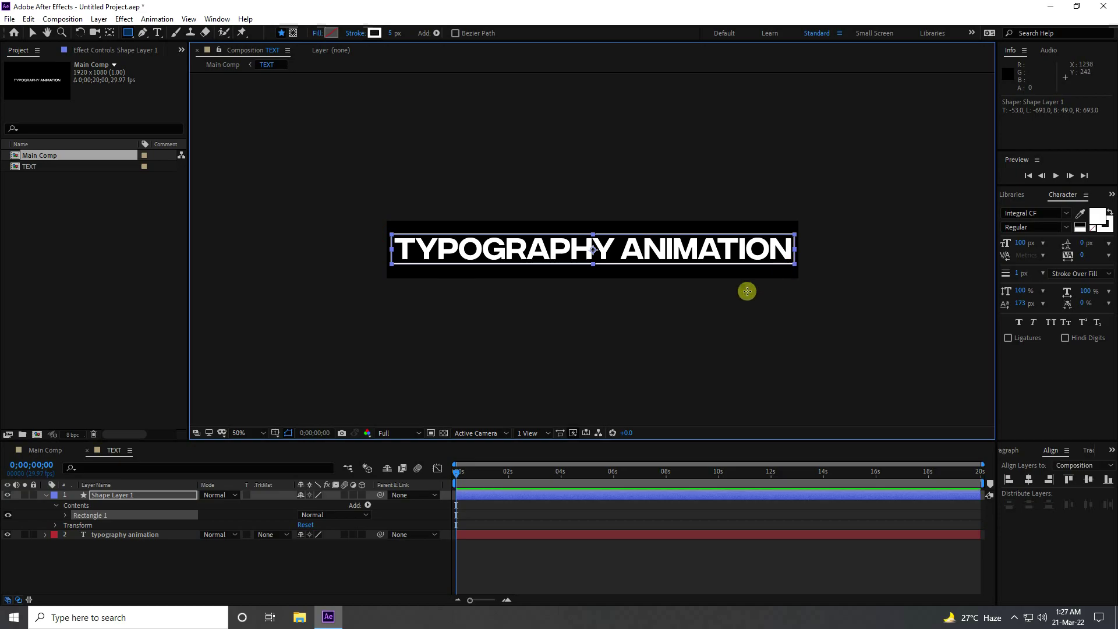
click(31, 33)
click(342, 495)
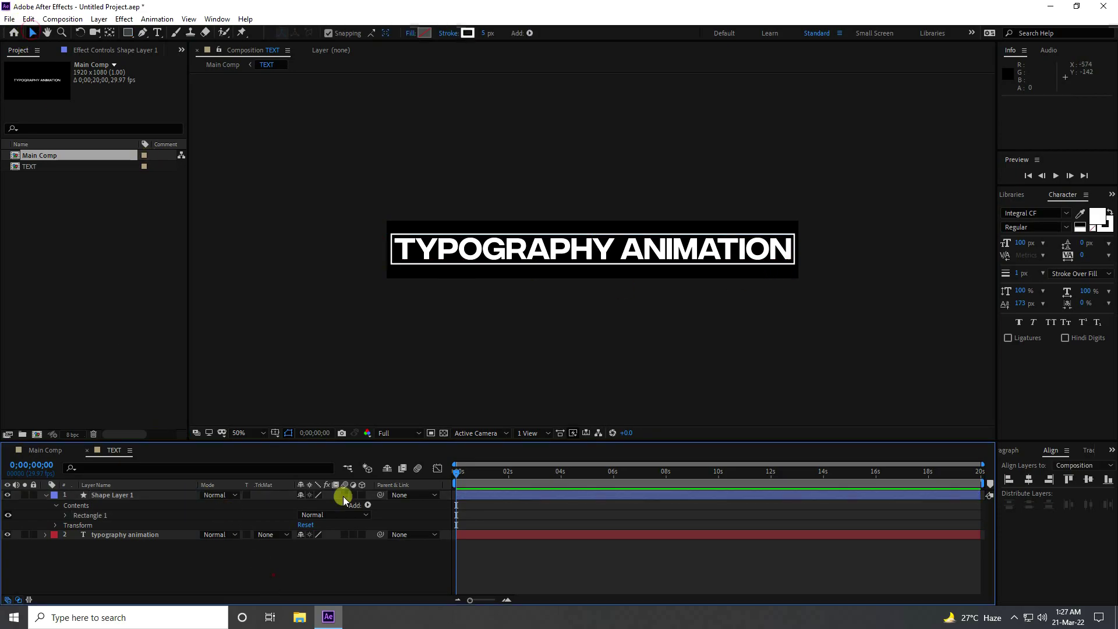
- Collapse the shape layer, duplicate the "typography animation" text layer, and move the duplicate below the original
scroll(400, 165, up, 2)
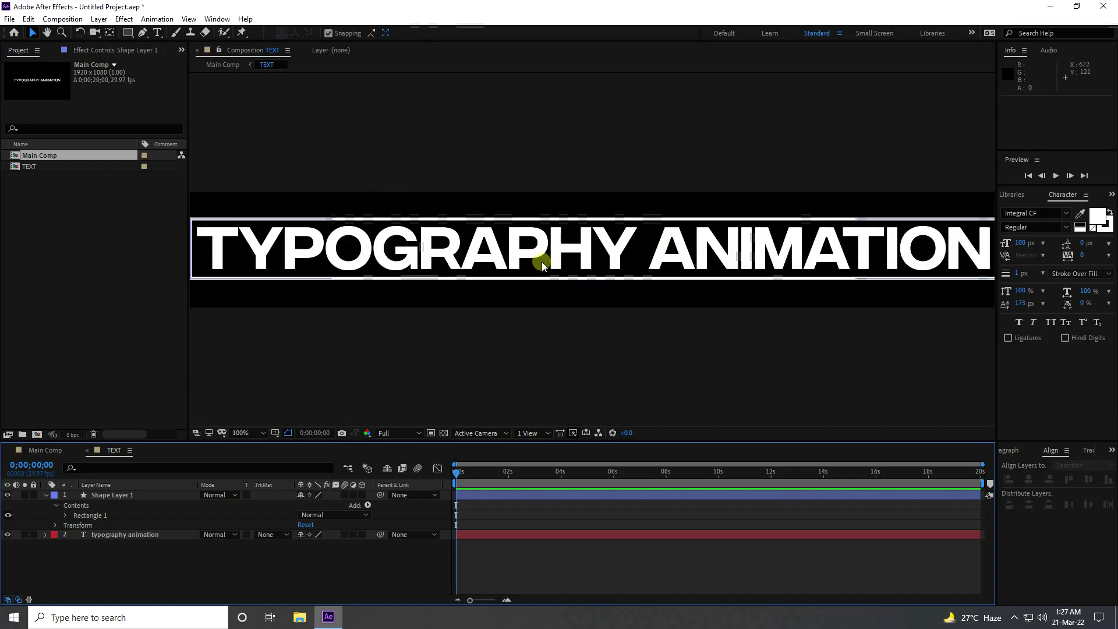
click(46, 497)
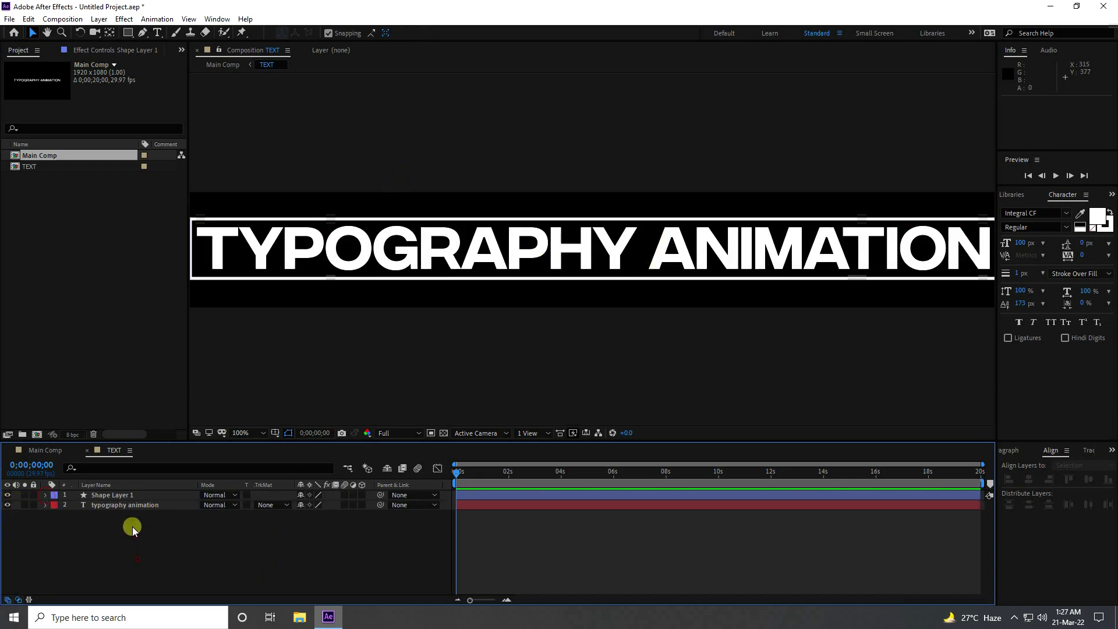
click(128, 506)
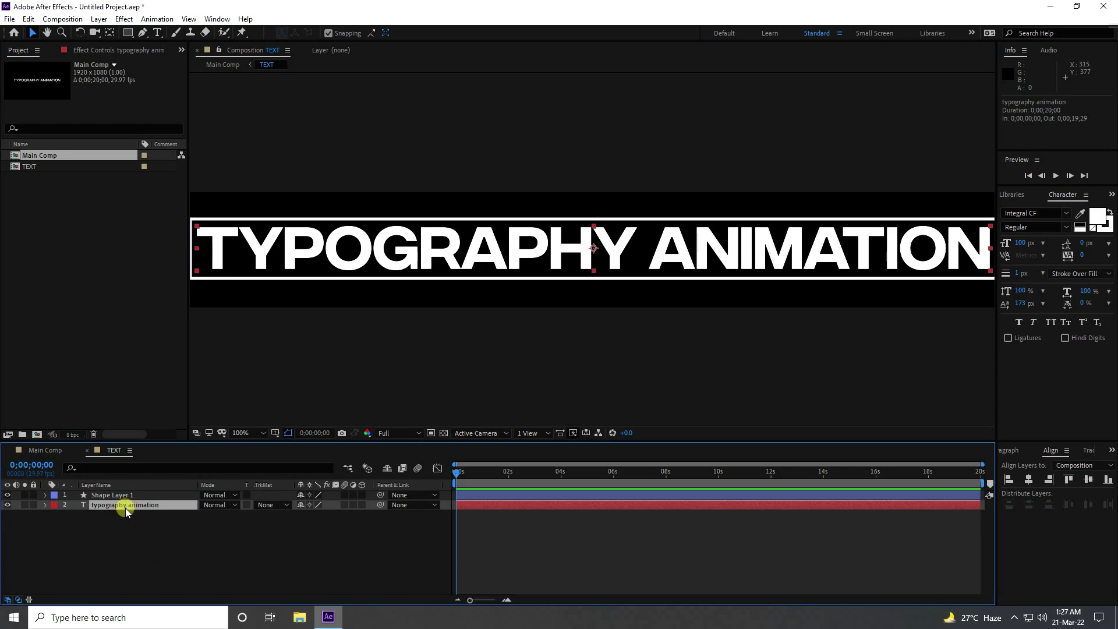
key(ctrl+d)
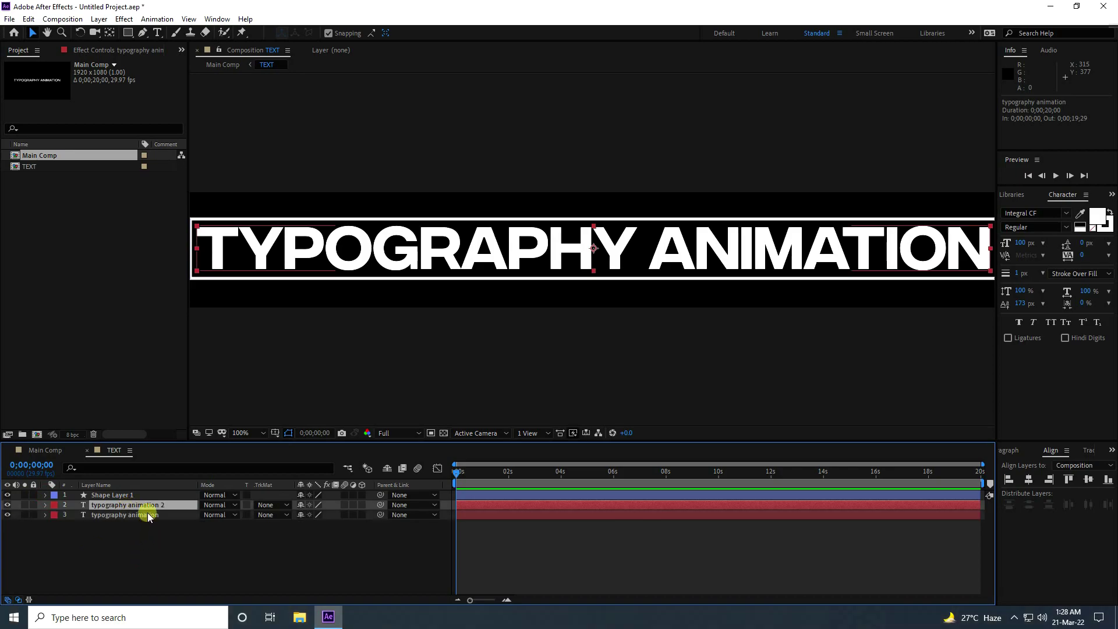
mouse_move(149, 507)
mouse_down()
mouse_move(149, 525)
mouse_move(136, 517)
mouse_up()
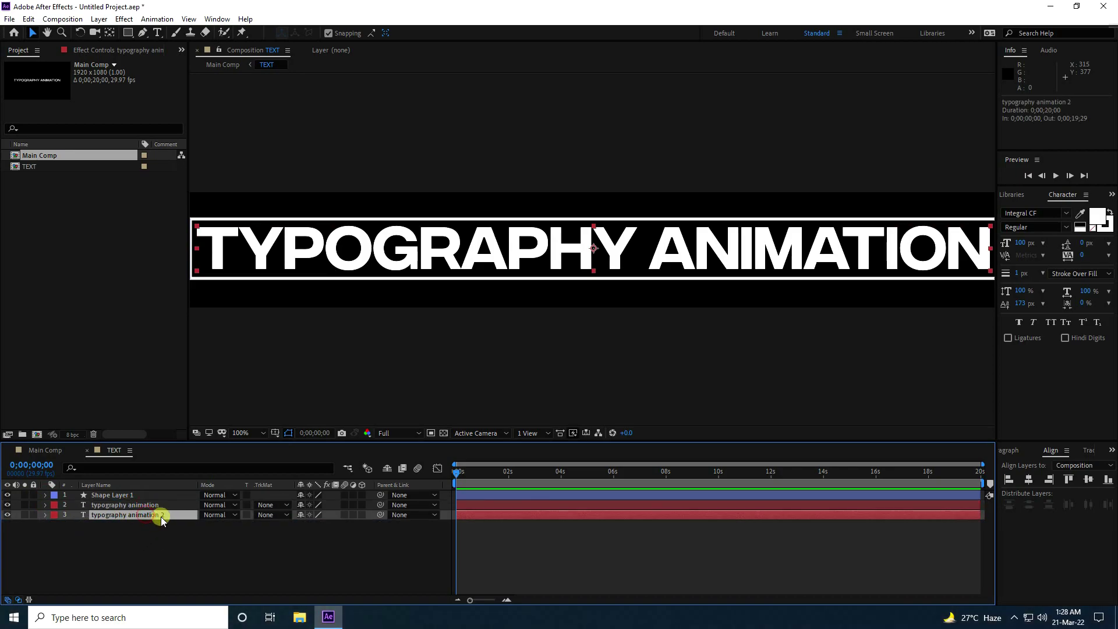
- Give the lower duplicate text layer a white stroke with no fill, nudge it down and left to position 702, 102, and deselect it
click(1095, 228)
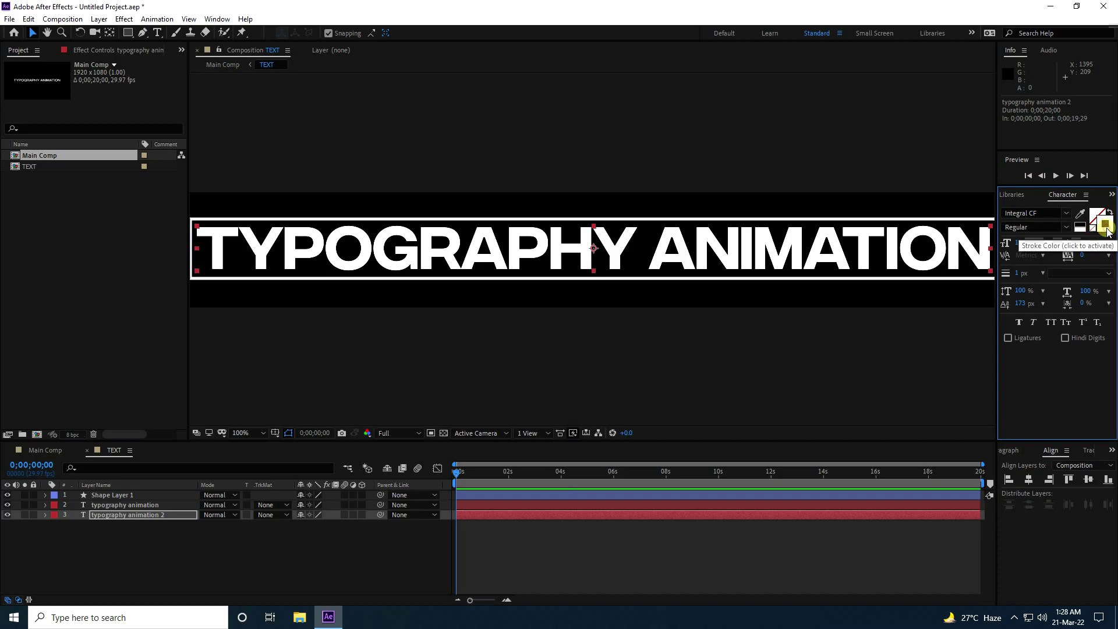
click(158, 517)
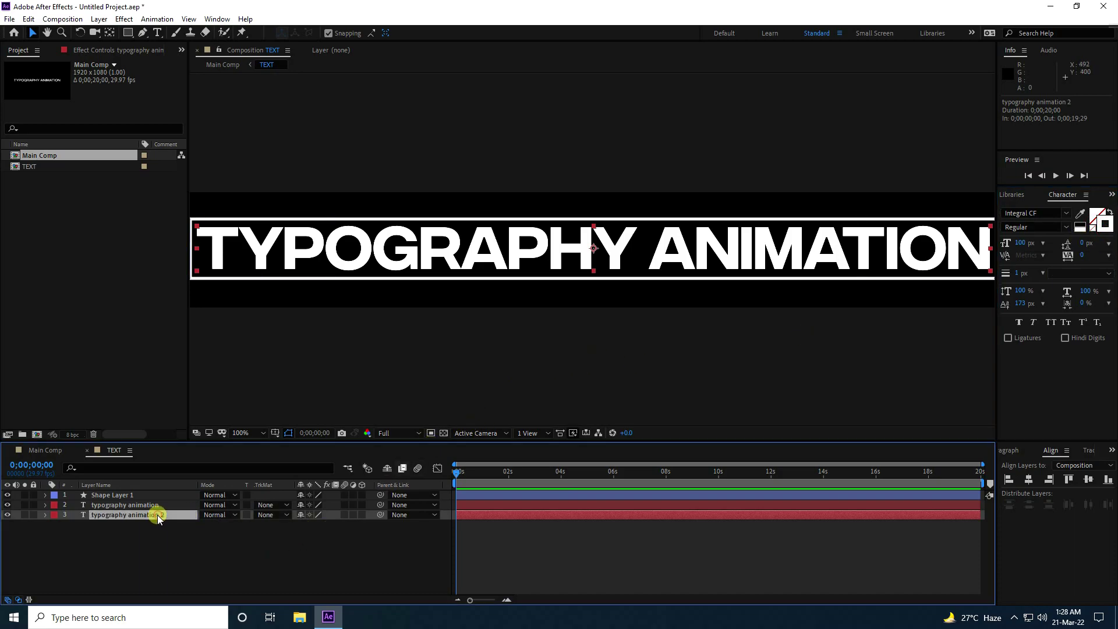
key(Down)
key(Down)
key(Down)
key(Down)
key(Down)
key(Down)
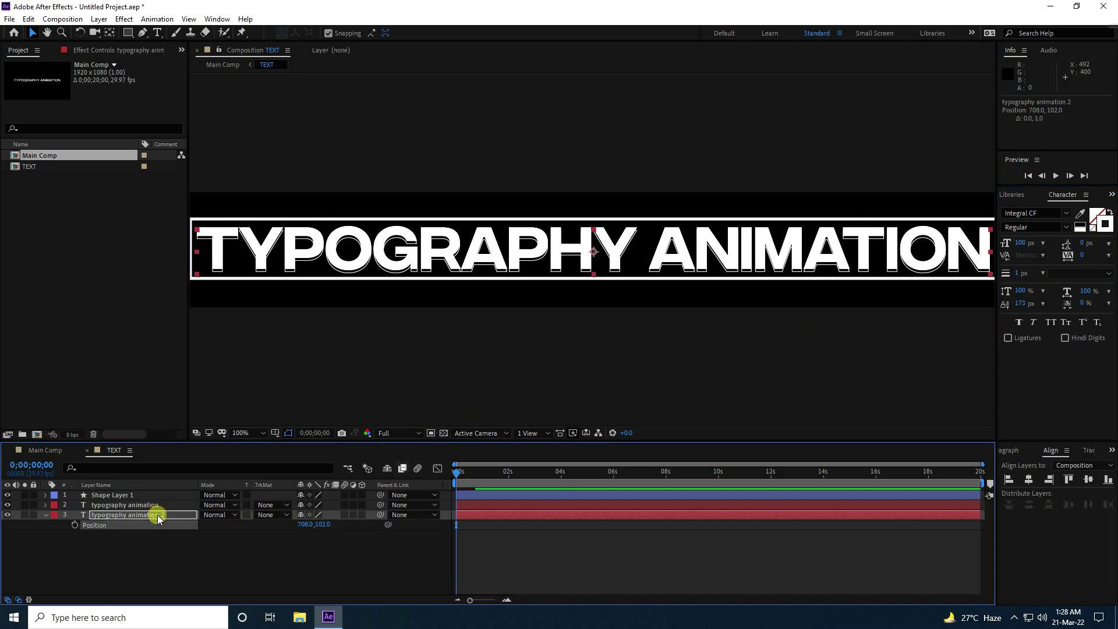
key(Left)
key(Left)
key(Left)
key(Left)
key(Left)
key(Left)
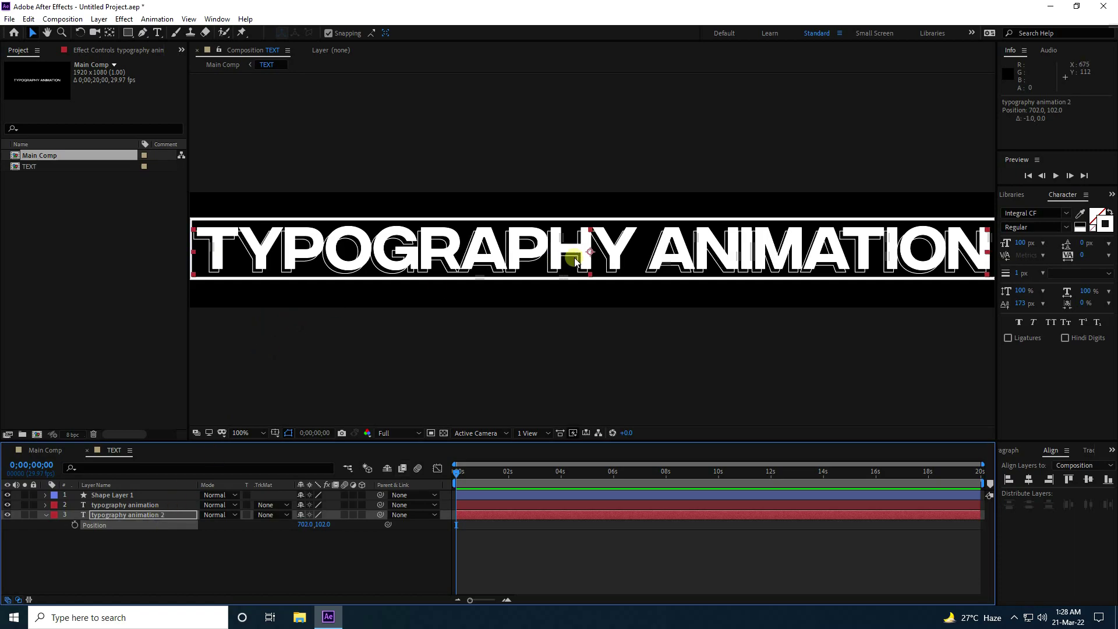
key(period)
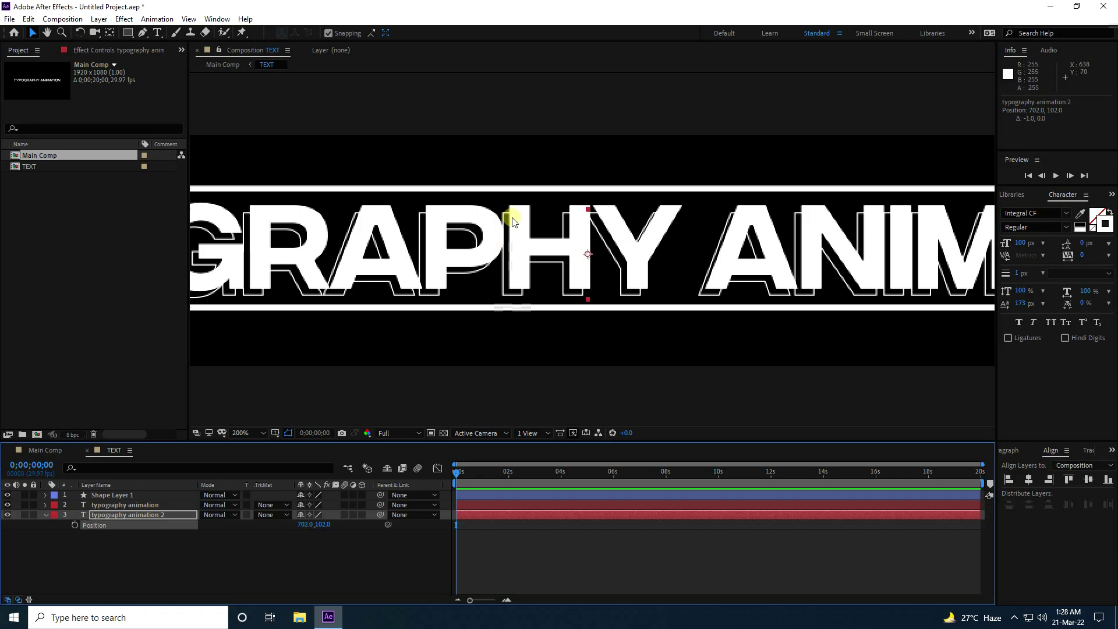
click(61, 536)
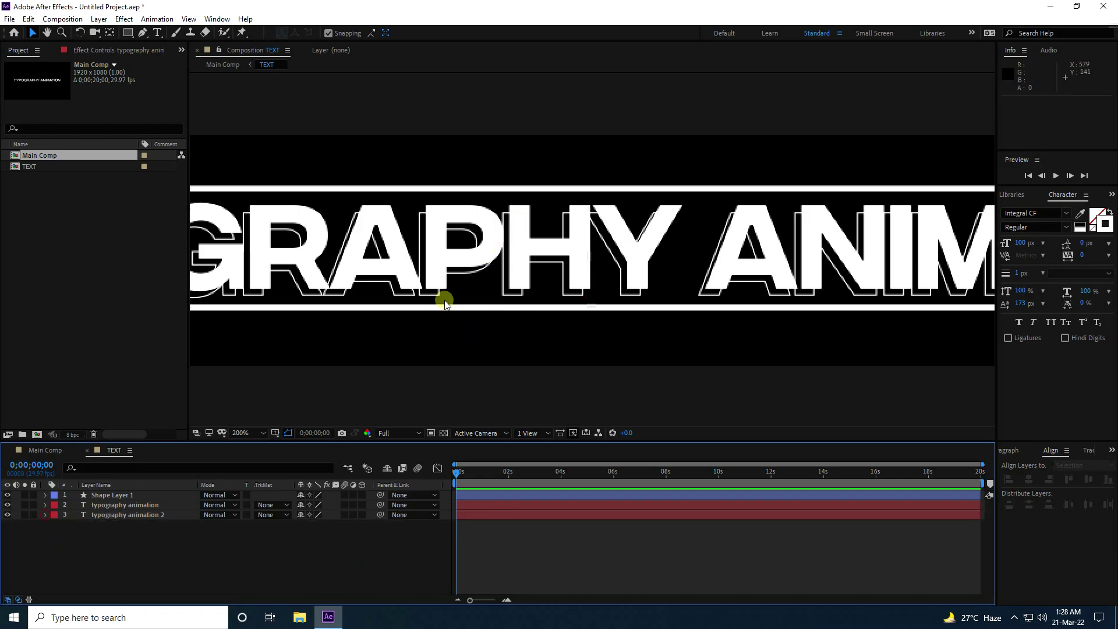
scroll(444, 291, down, 4)
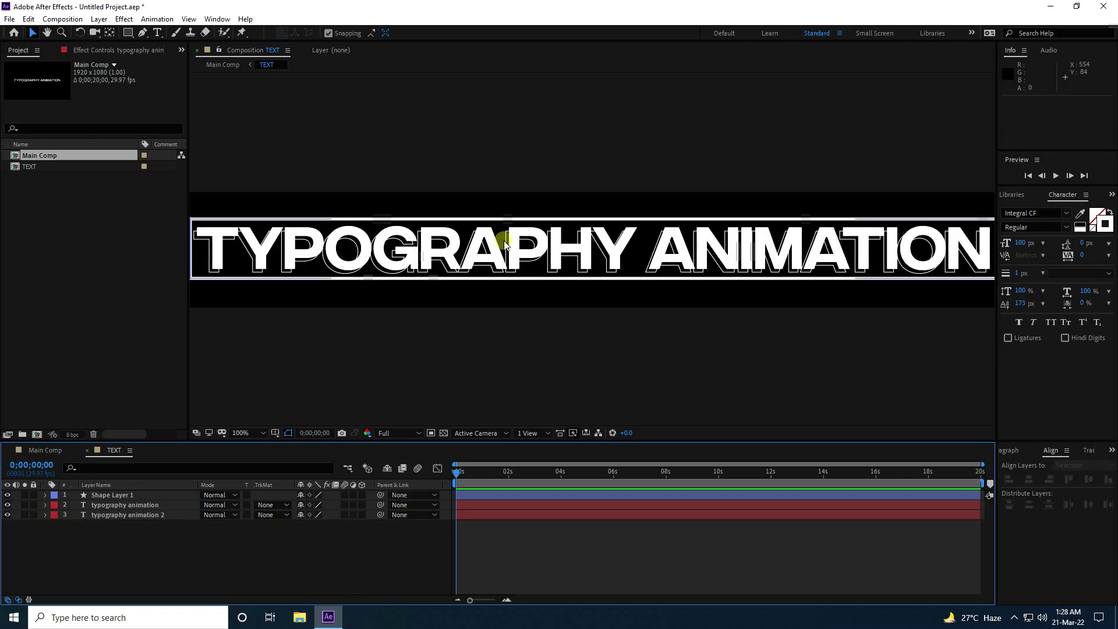
- Close the TEXT composition and pre-compose its layer in Main Comp as "TEXT WAVE", moving all attributes and opening the new composition
click(82, 450)
click(87, 451)
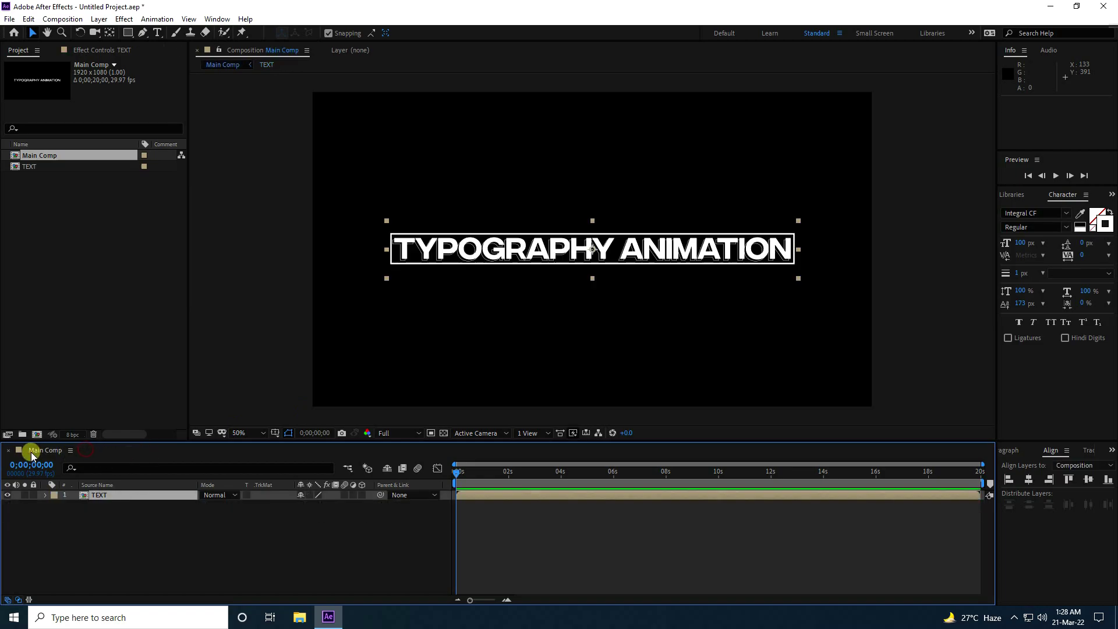
right_click(105, 498)
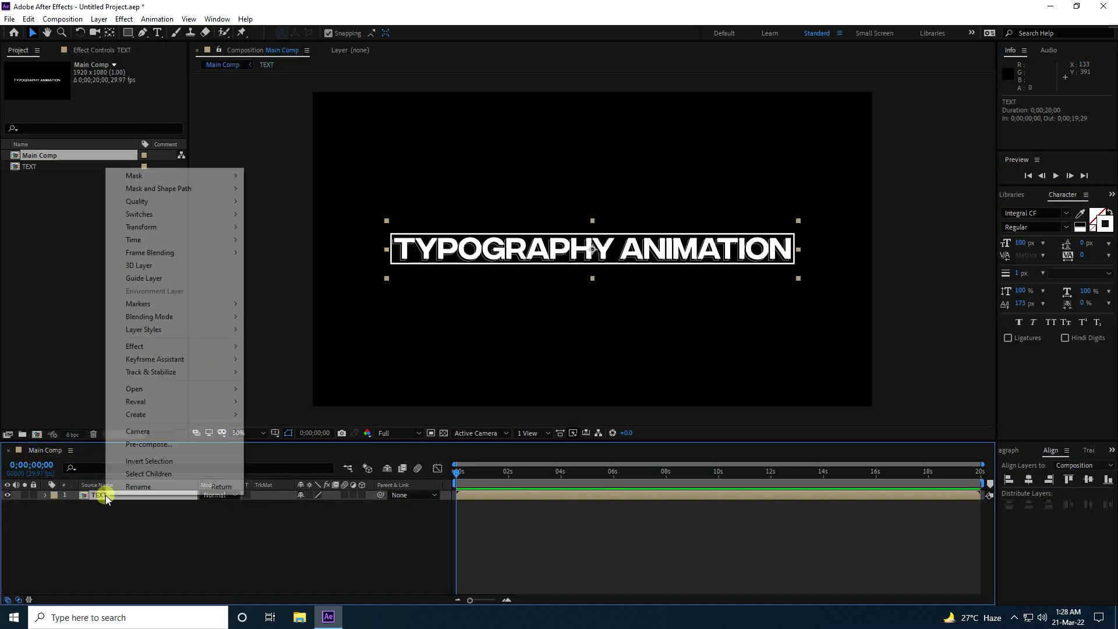
click(145, 445)
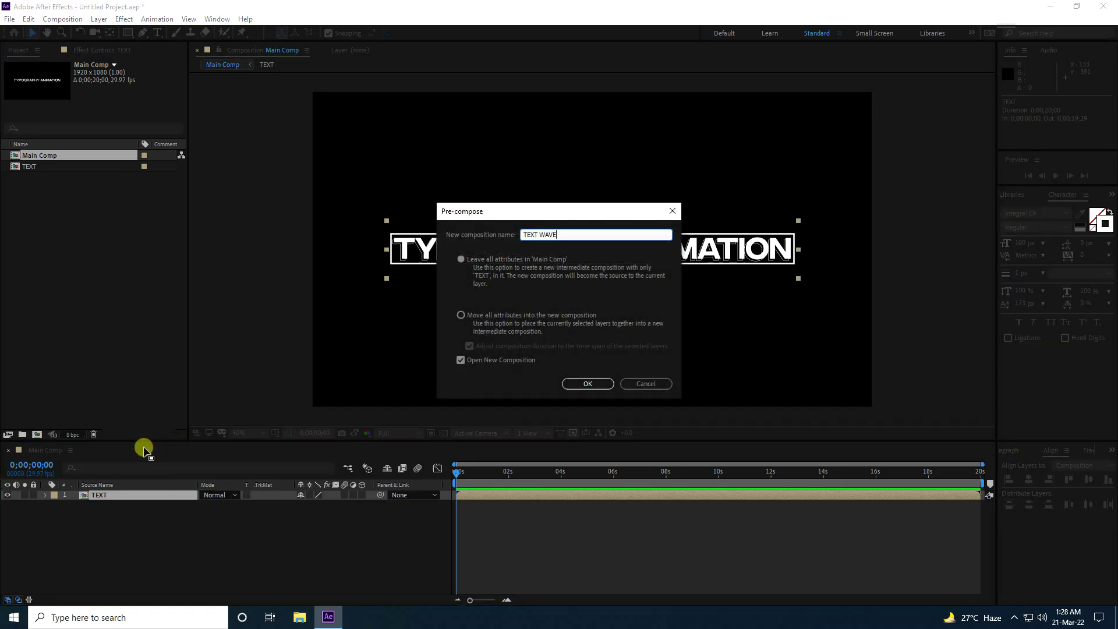
click(489, 315)
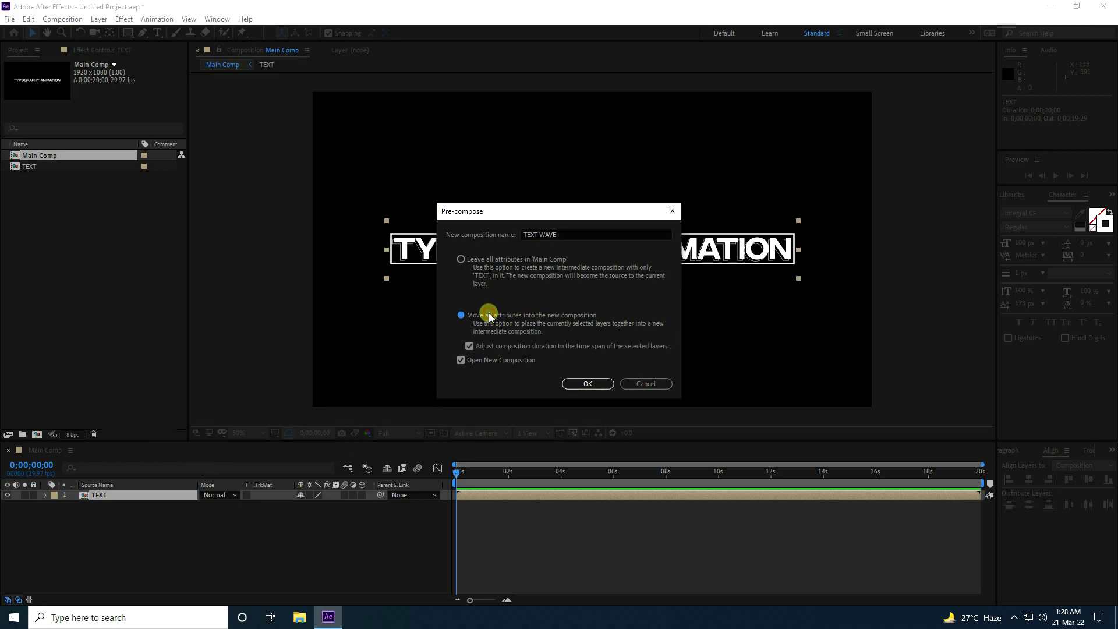
click(587, 384)
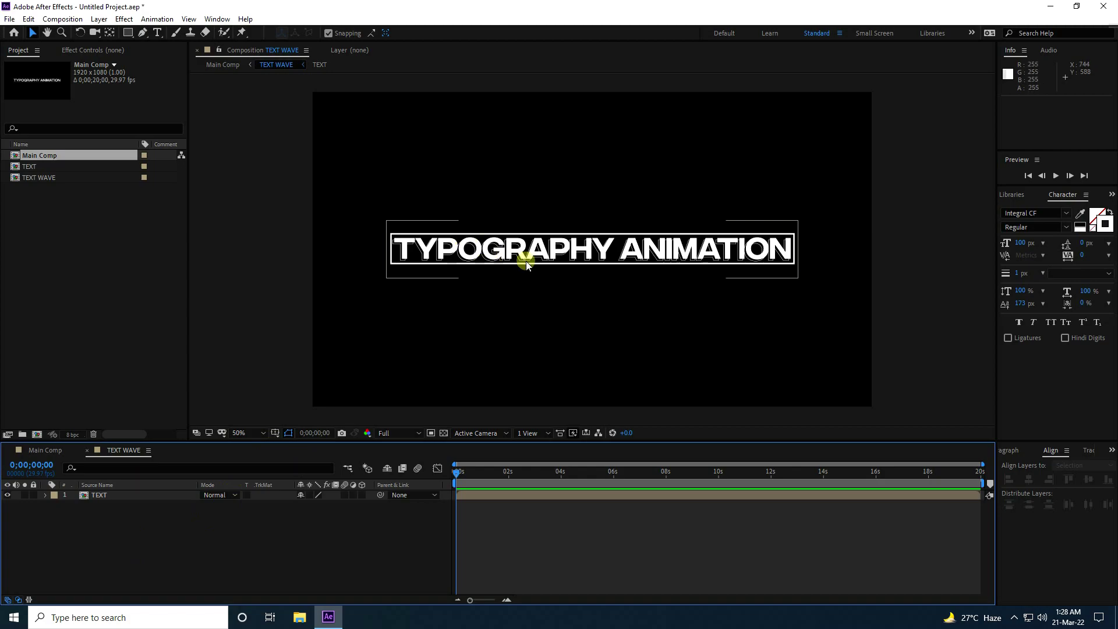
- Find the Offset distort effect and apply it to the TEXT layer in the TEXT WAVE composition
click(1113, 195)
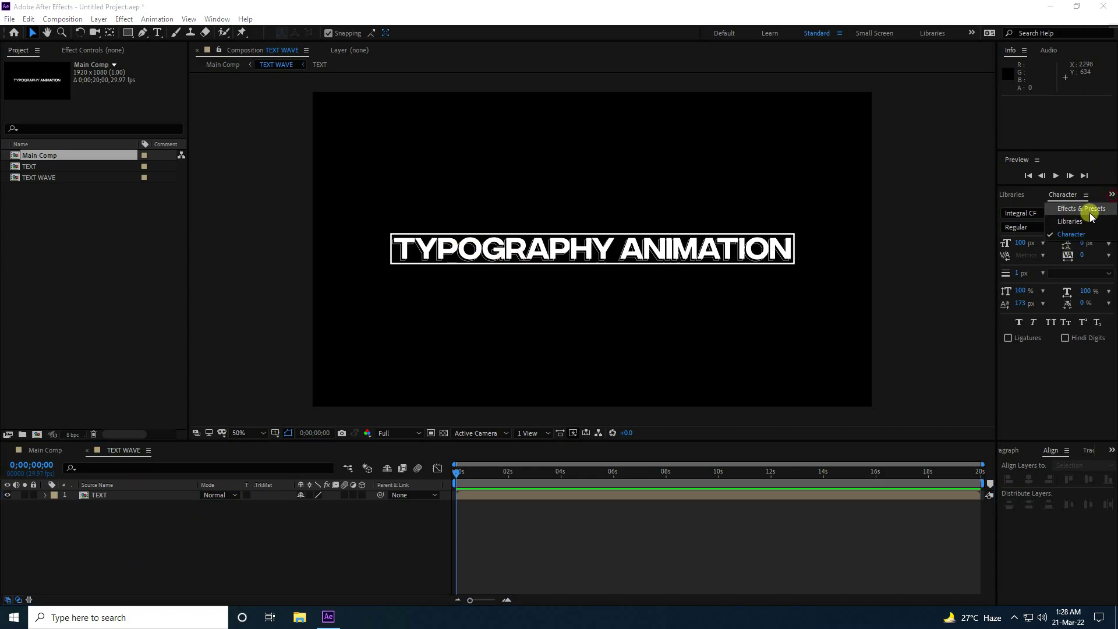
click(1085, 209)
click(1081, 209)
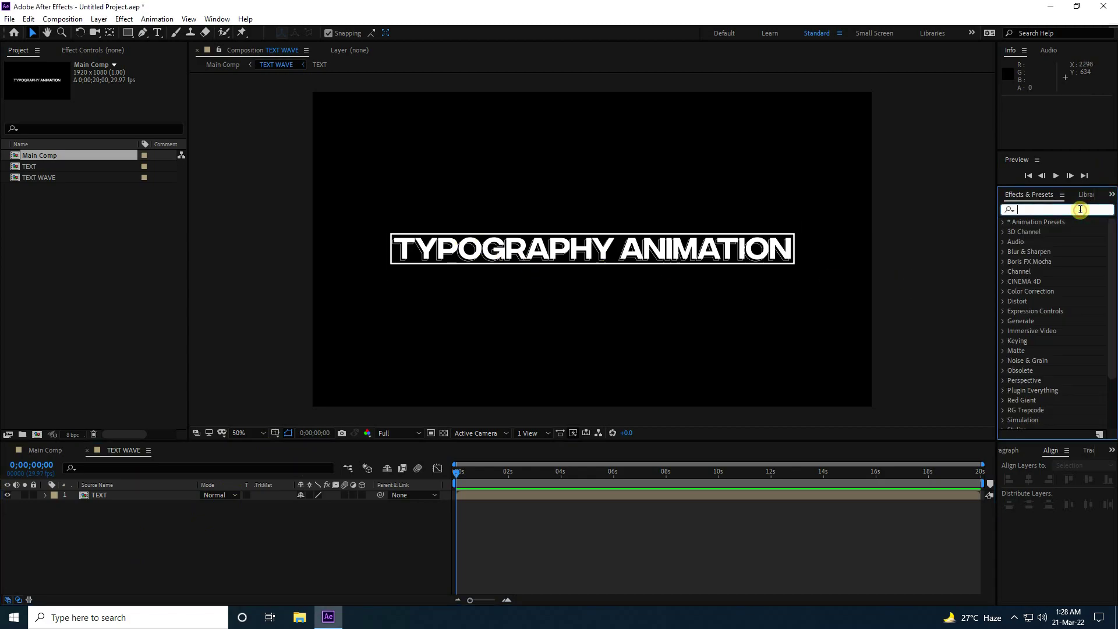
text(off)
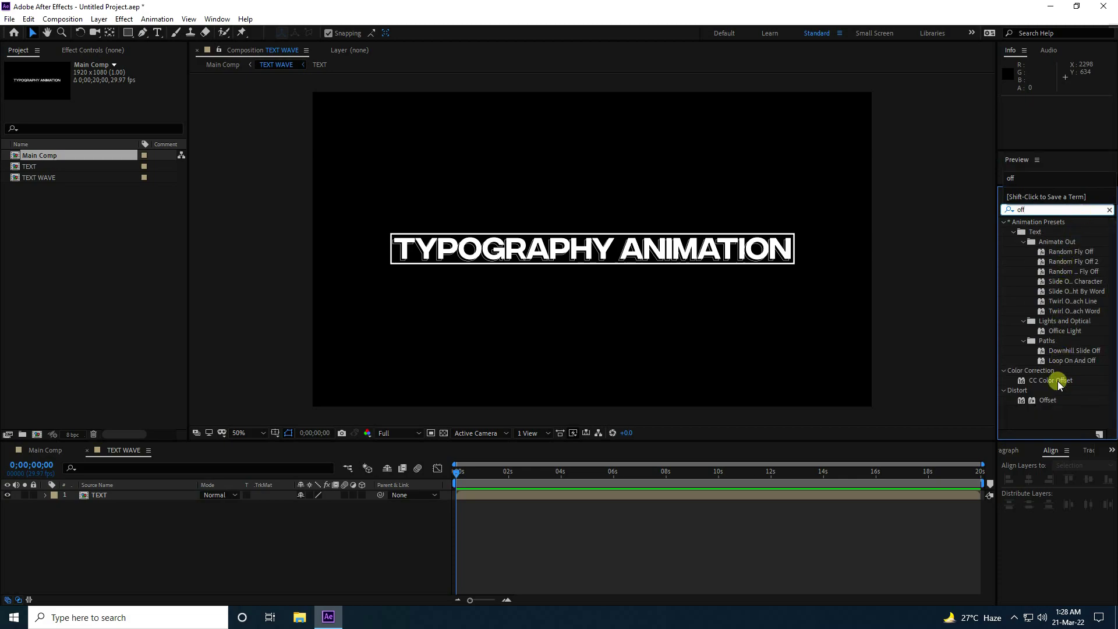
click(1052, 400)
drag(1045, 402, 145, 499)
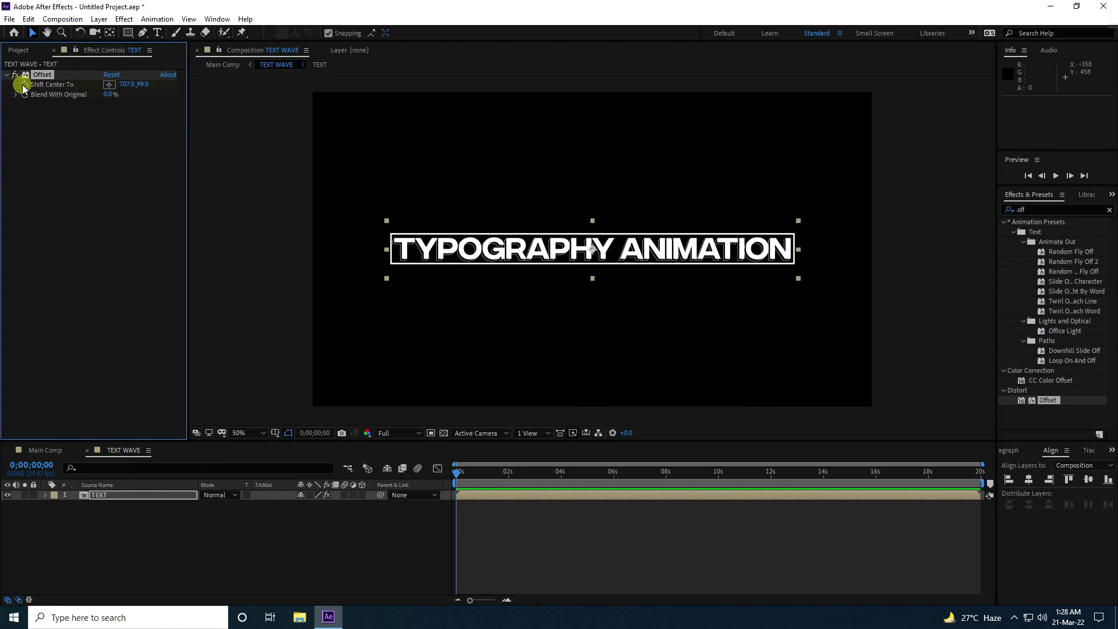
- Keyframe the Offset effect's Shift Center To at the start, increase its horizontal value at 0;00;19;29, and preview the scrolling text
drag(458, 470, 1049, 477)
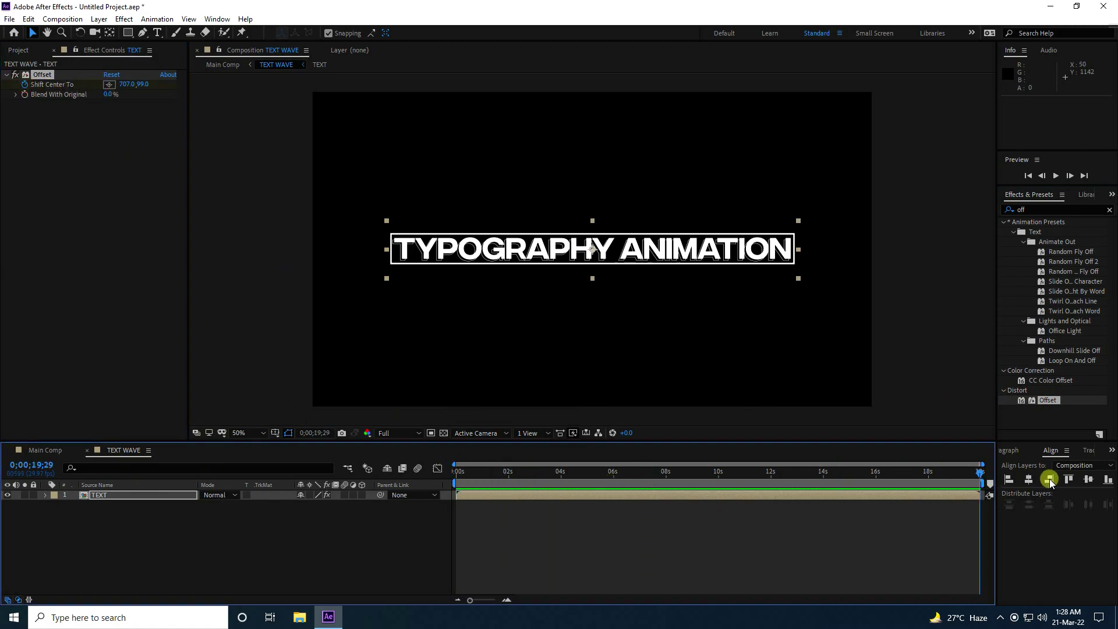
drag(128, 85, 984, 122)
drag(134, 87, 866, 99)
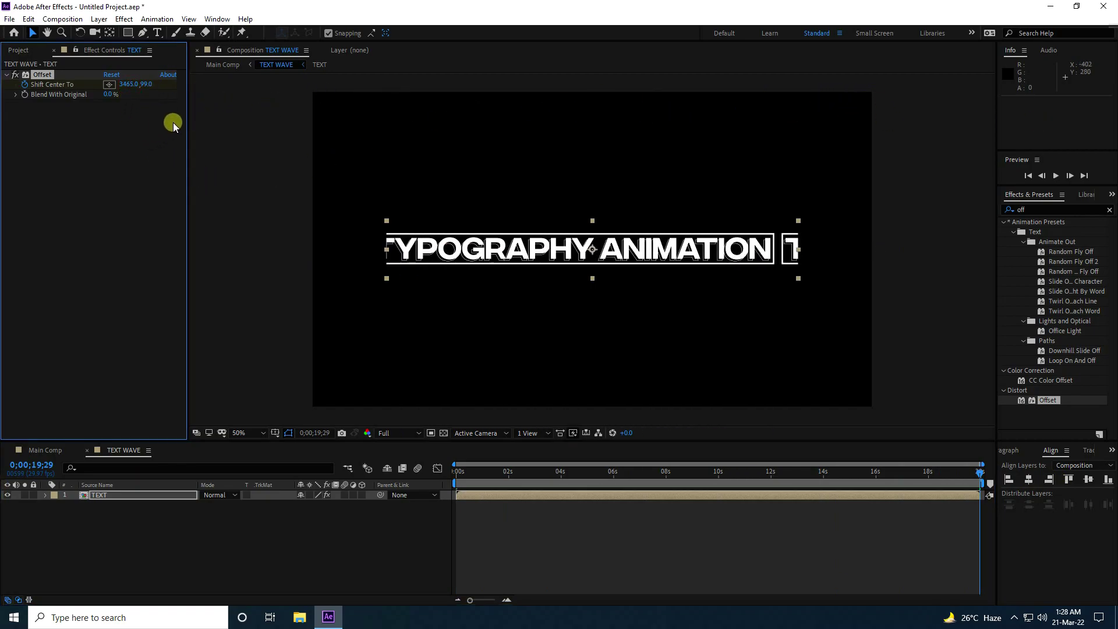
drag(125, 85, 167, 89)
click(460, 471)
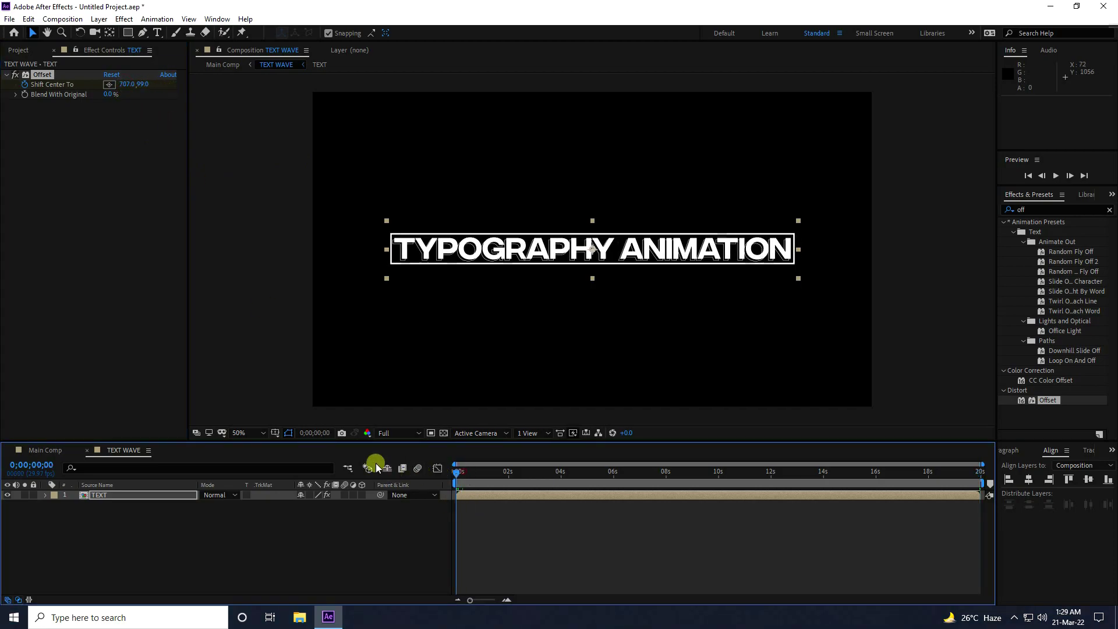
key(space)
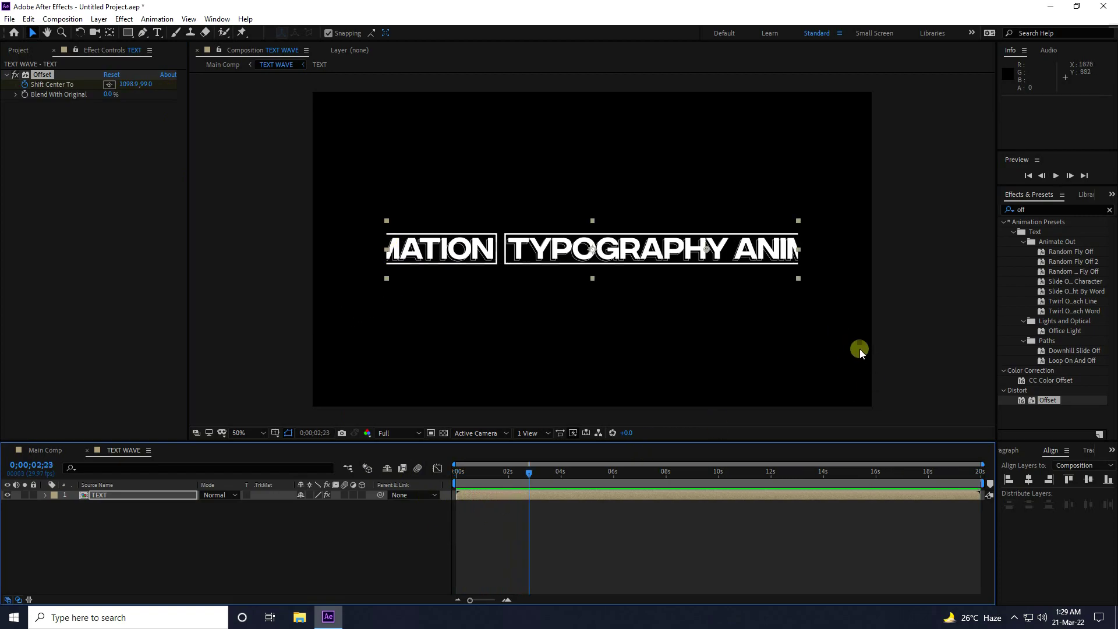
- Search the effects for "cc r" and apply CC RepeTile to the TEXT layer below the Offset effect
click(1109, 210)
click(1057, 211)
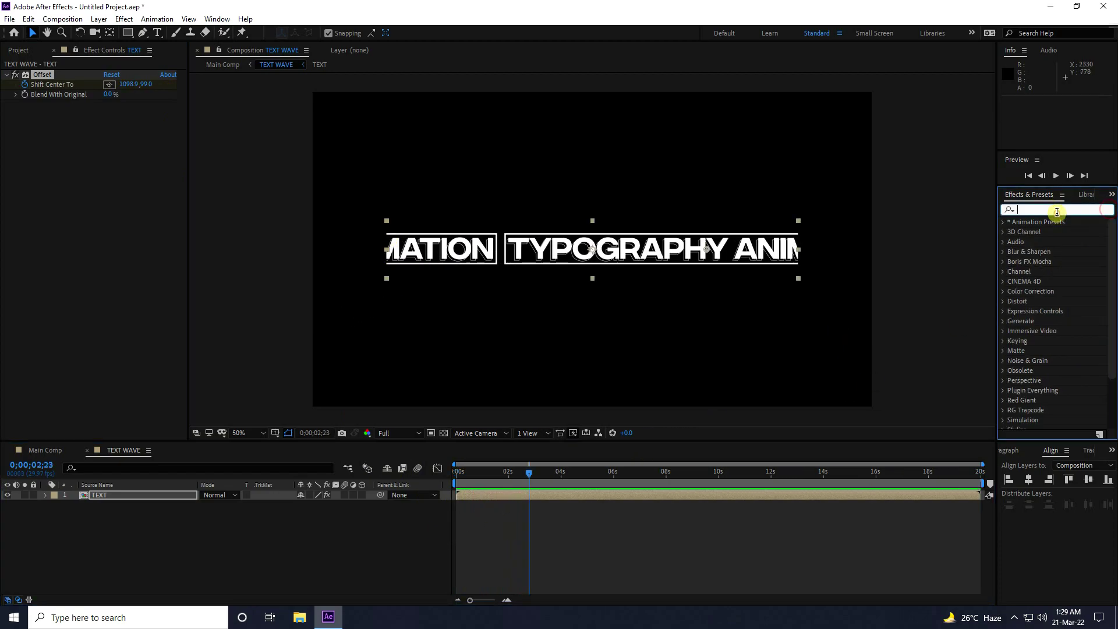
text(cc r)
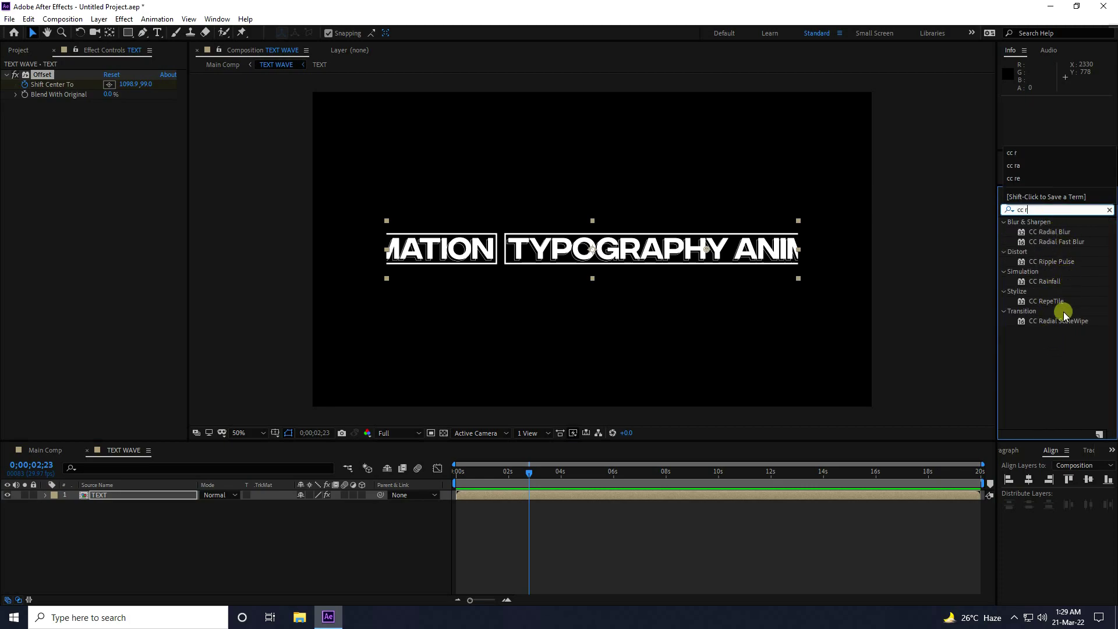
drag(1046, 301, 110, 314)
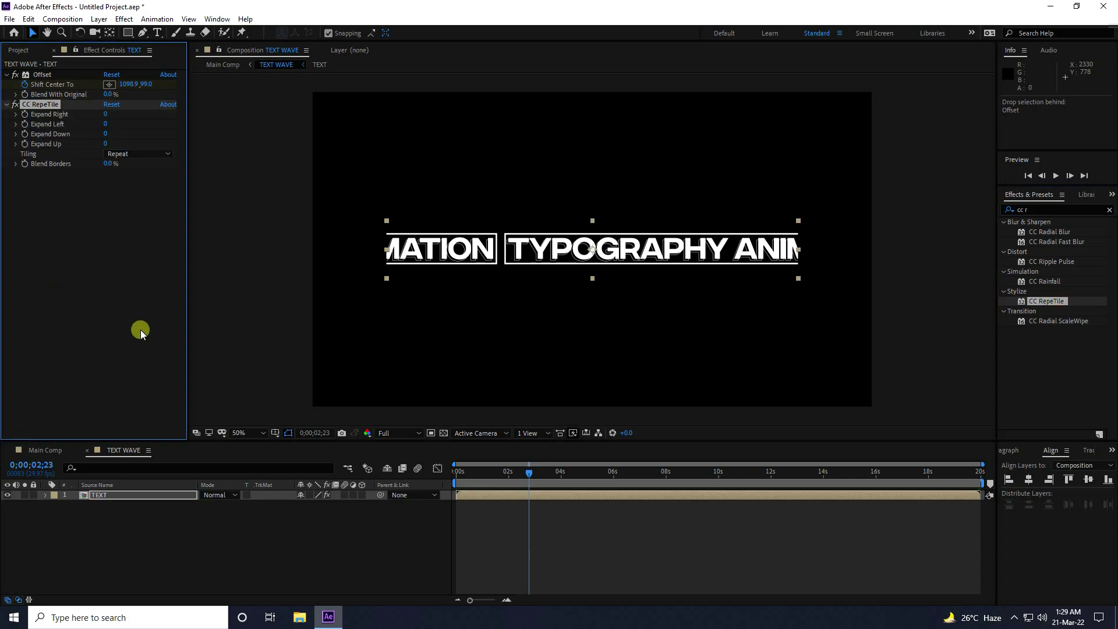
- Set CC RepeTile's Expand Right, Left, Down and Up values to 1000 each
click(105, 115)
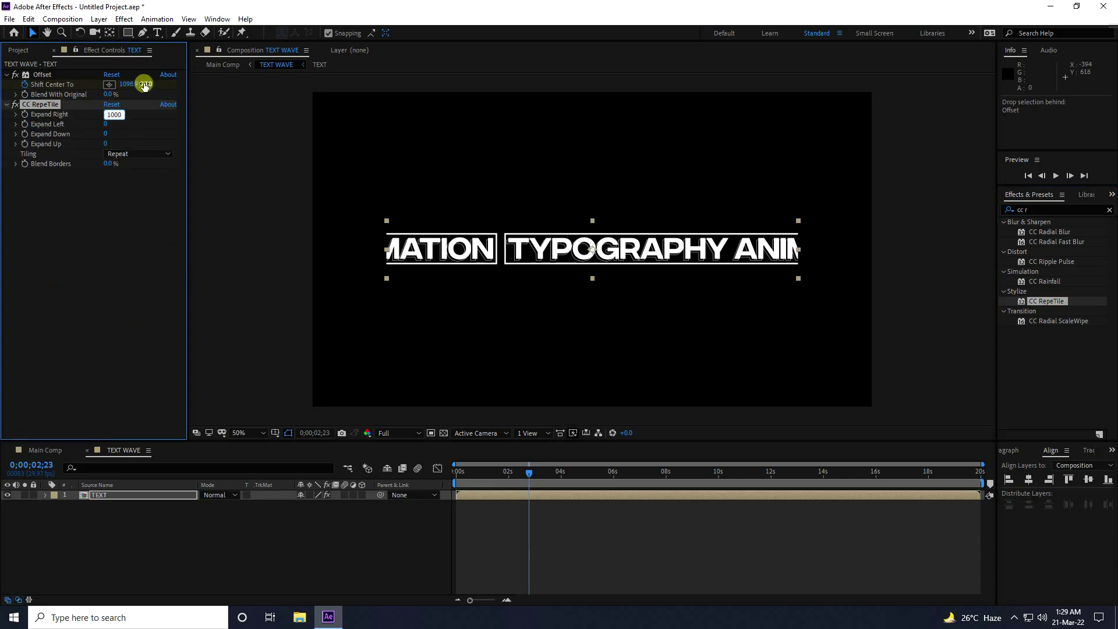
text(1000)
key(Tab)
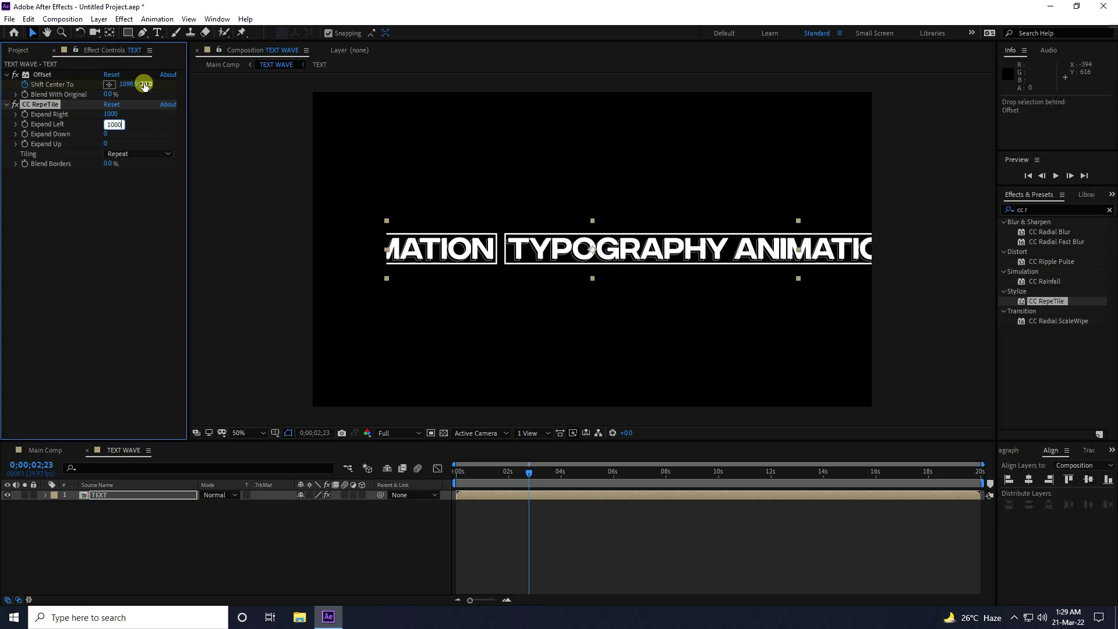
key(Tab)
text(1000)
key(Tab)
text(10)
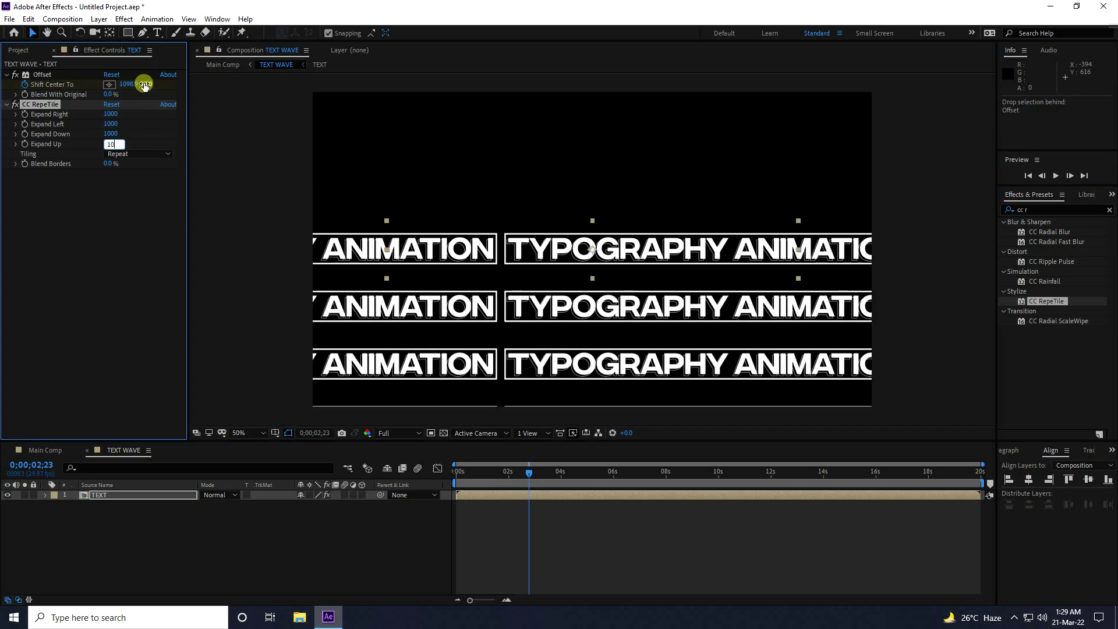
key(Return)
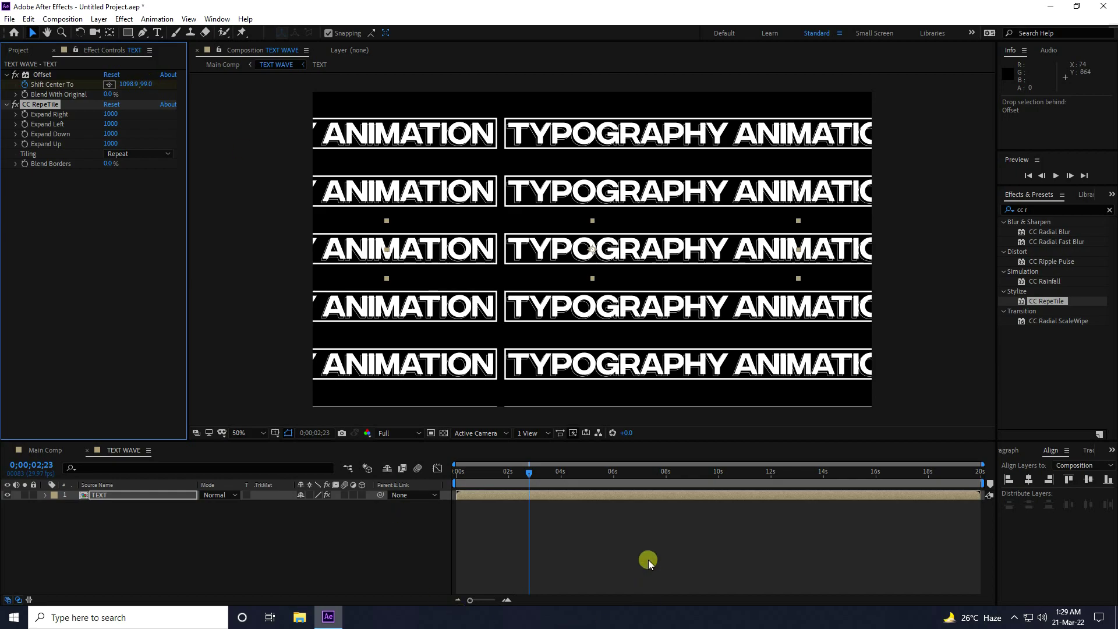
- Apply the Wave Warp effect below CC RepeTile, with Wave Height 20 and Wave Width 200
double_click(1041, 211)
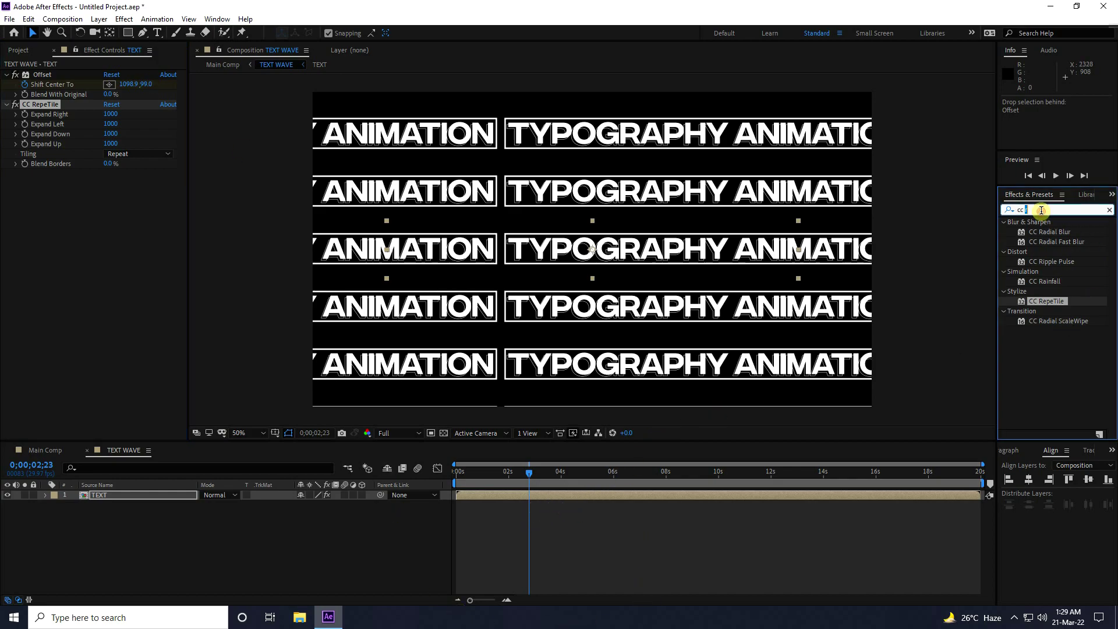
text(wa)
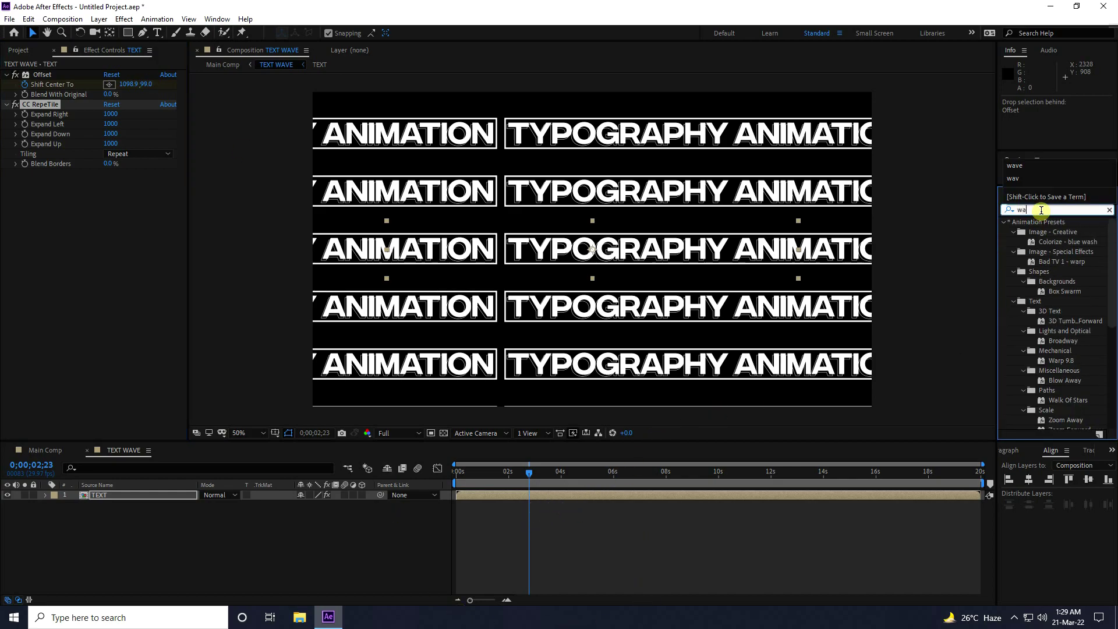
text(ve)
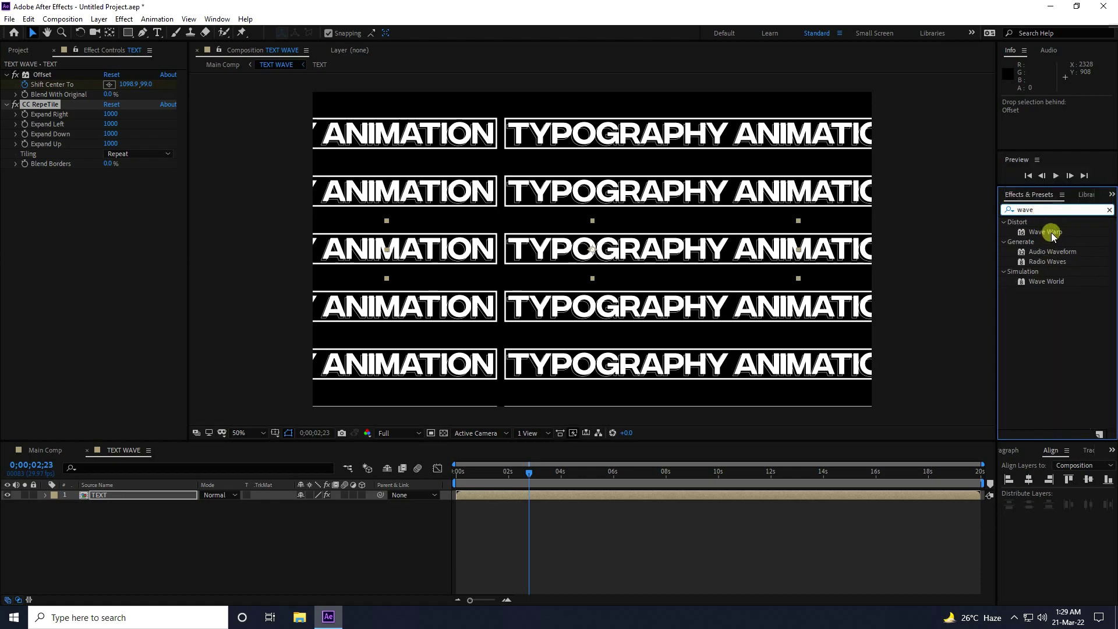
drag(1049, 232, 145, 282)
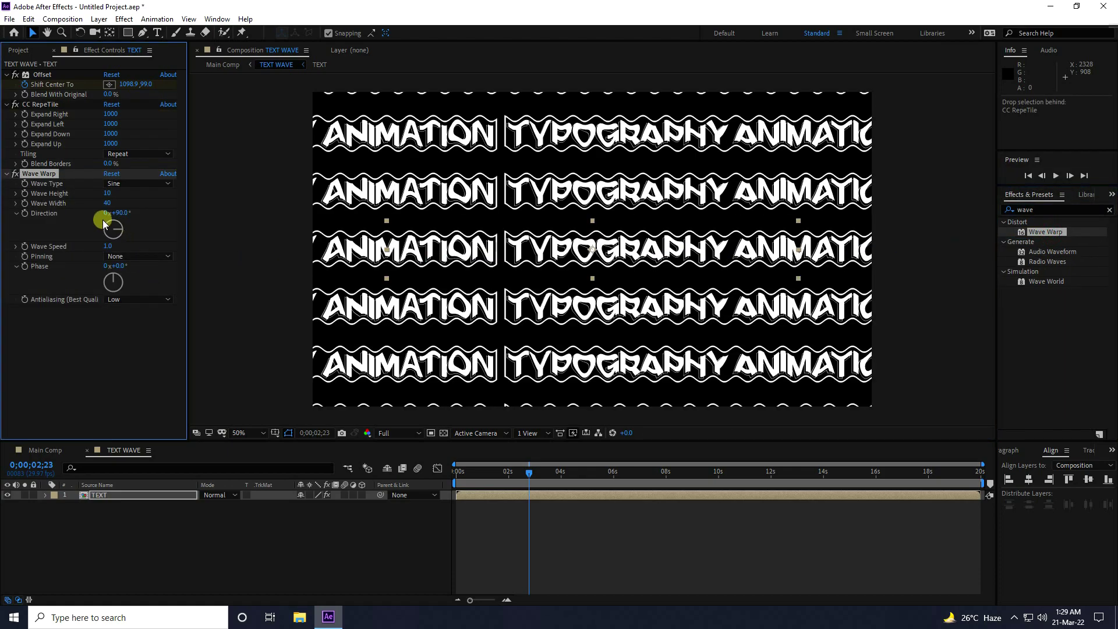
text(200)
key(Return)
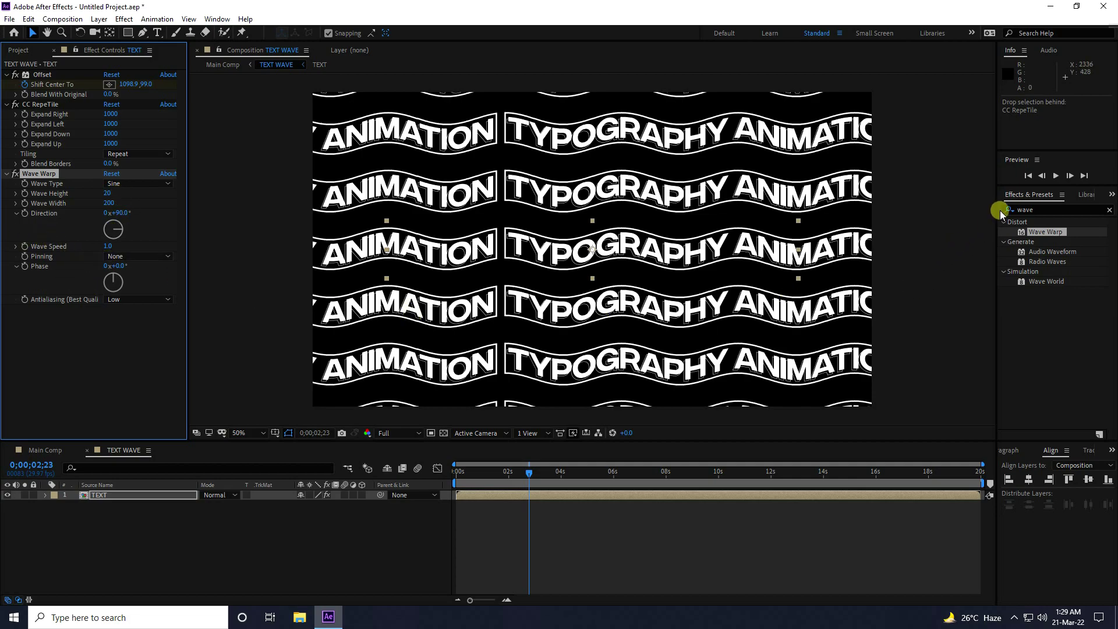
- Apply the Transform distort effect below Wave Warp on the TEXT layer and return the playhead to 0;00;00;00
click(1047, 211)
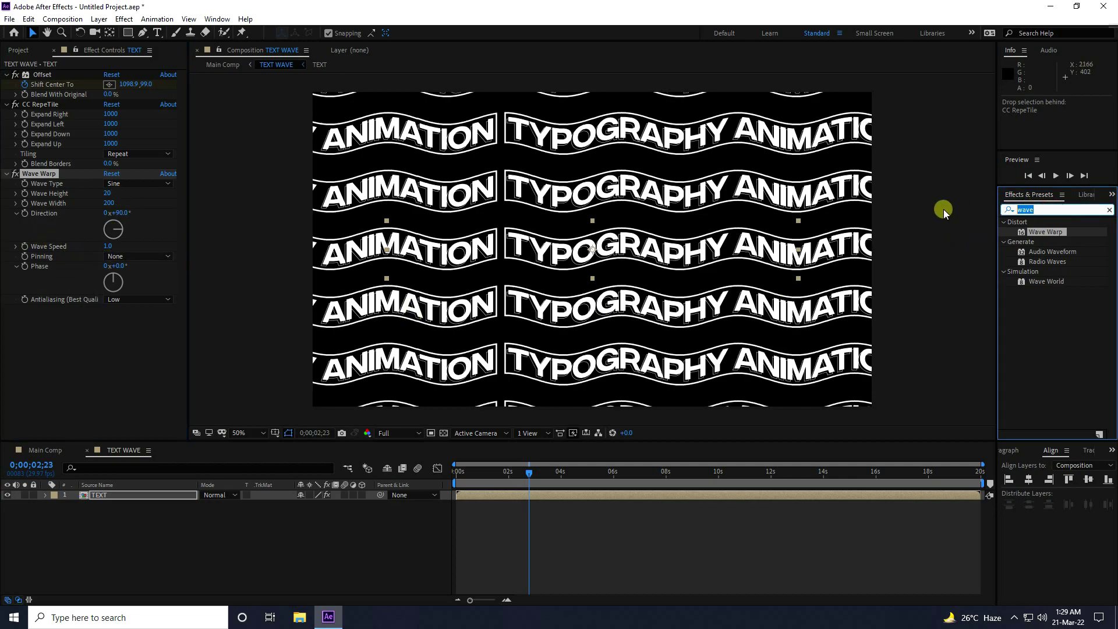
text(tra)
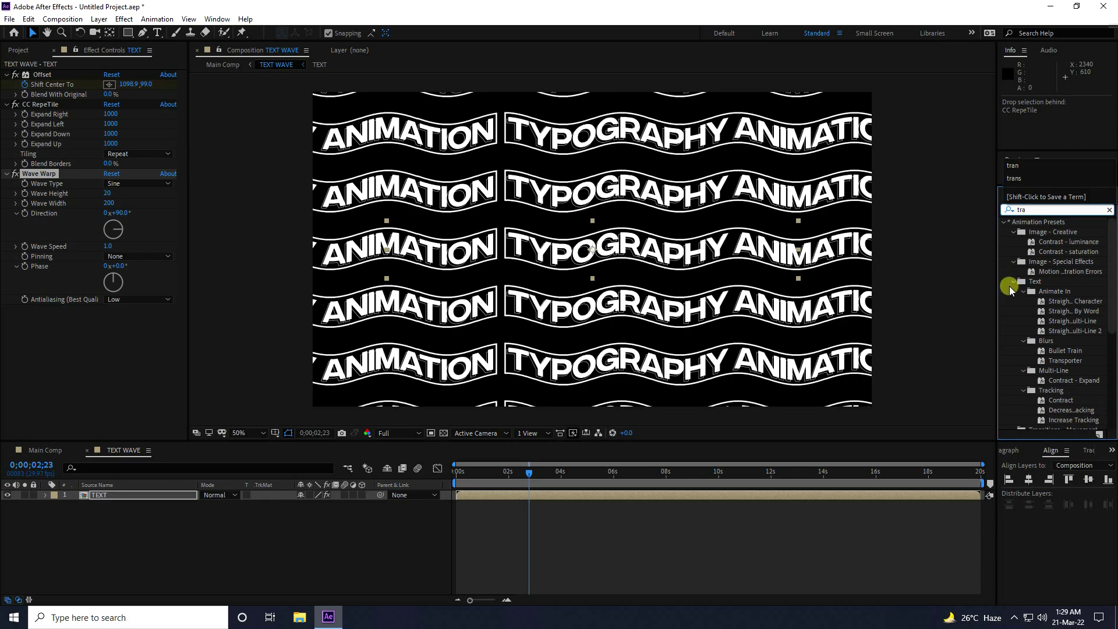
text(n)
drag(1053, 271, 121, 369)
drag(528, 471, 237, 464)
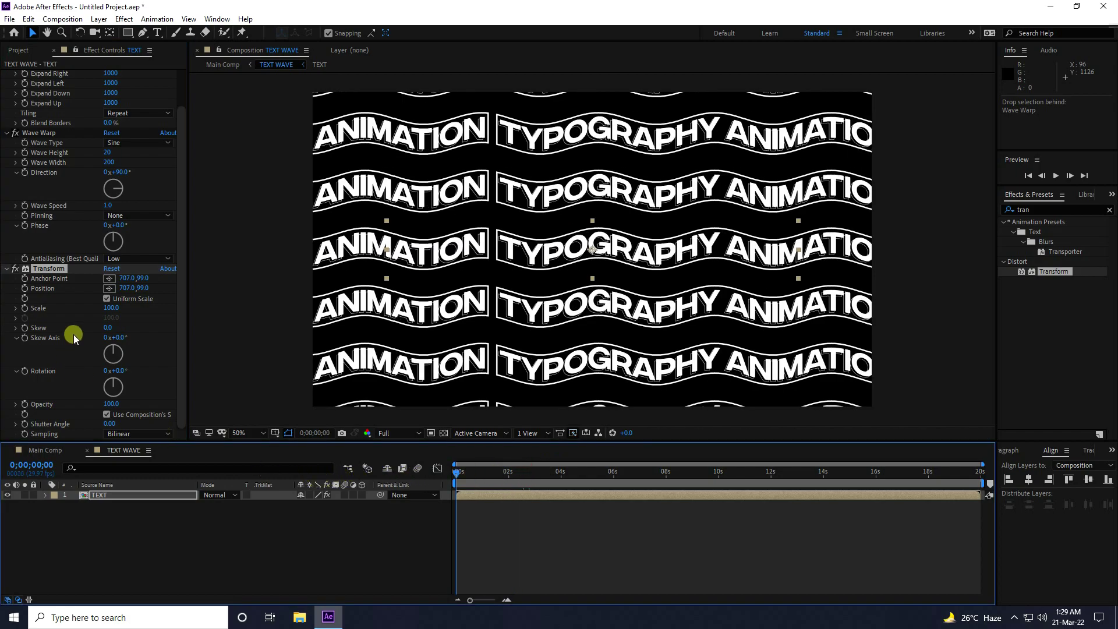
- Keyframe the Transform effect's Skew on the TEXT layer from -25 at 0;00;00;00 to 25 at 0;00;19;29
click(25, 329)
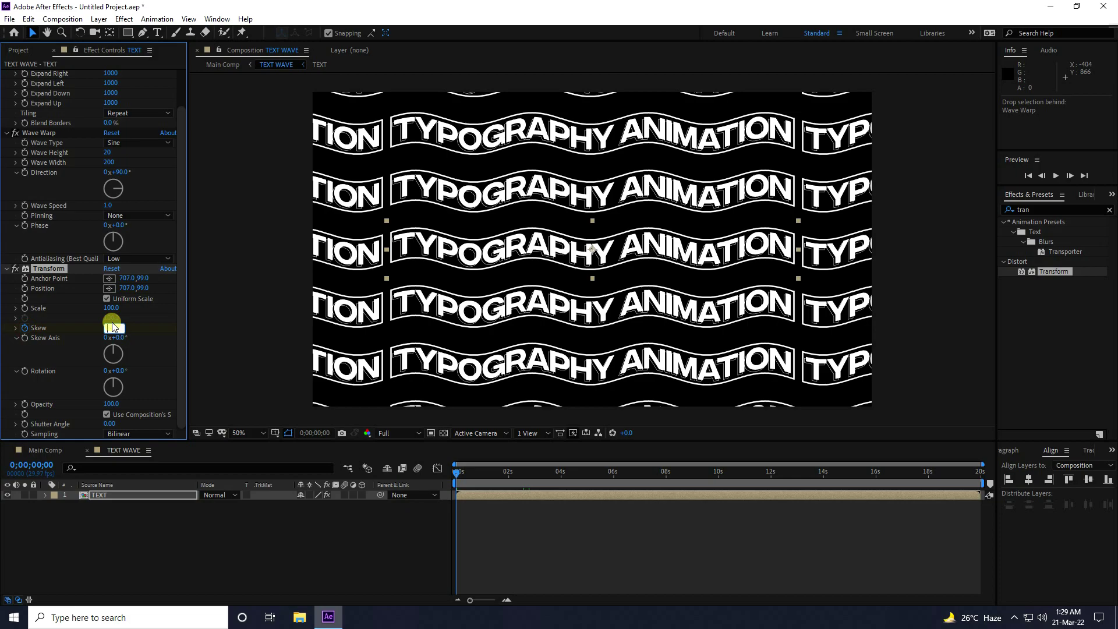
text(-25)
key(Return)
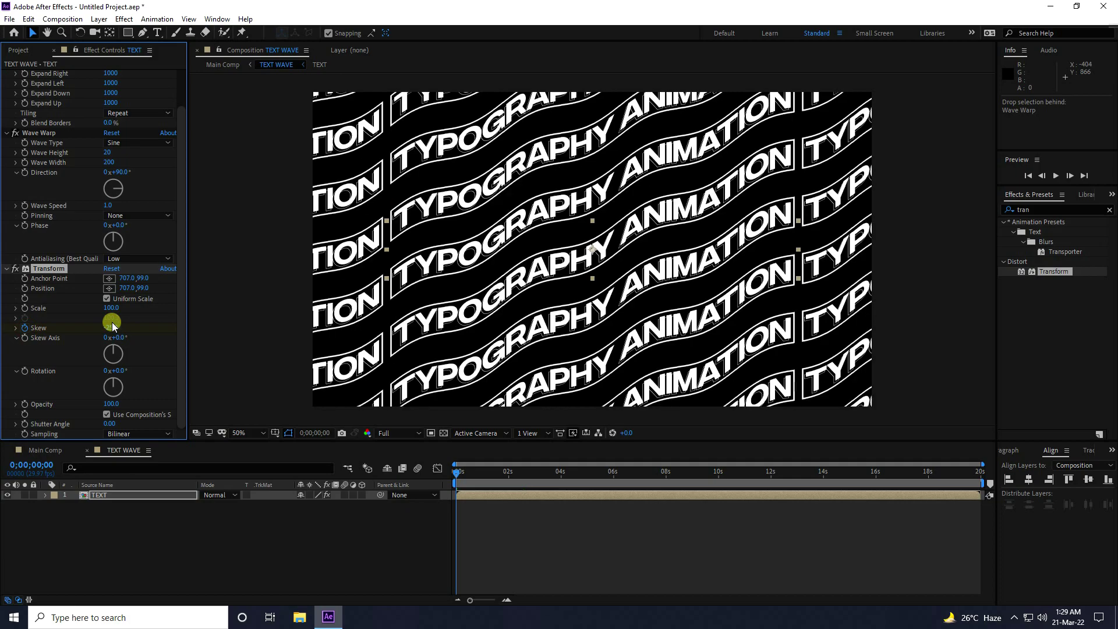
drag(457, 471, 1054, 447)
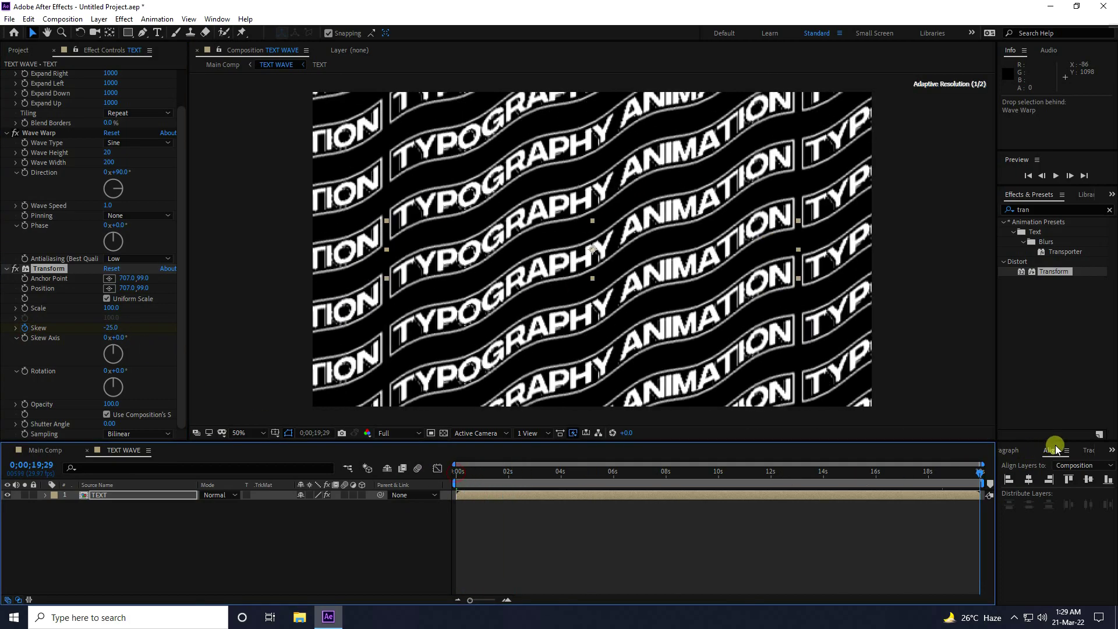
click(114, 329)
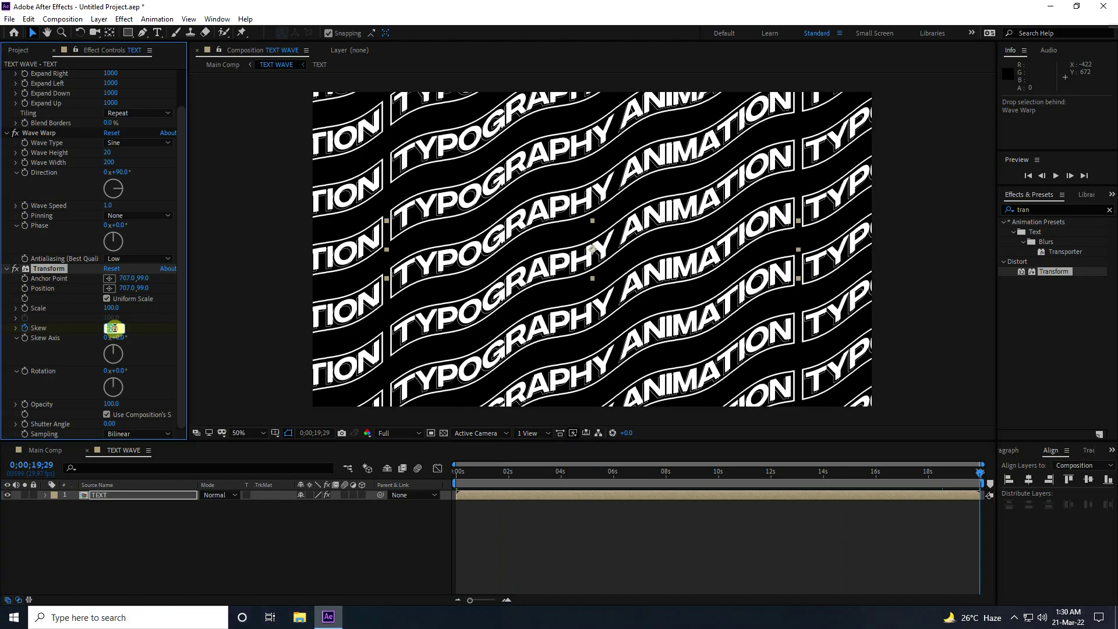
key(Return)
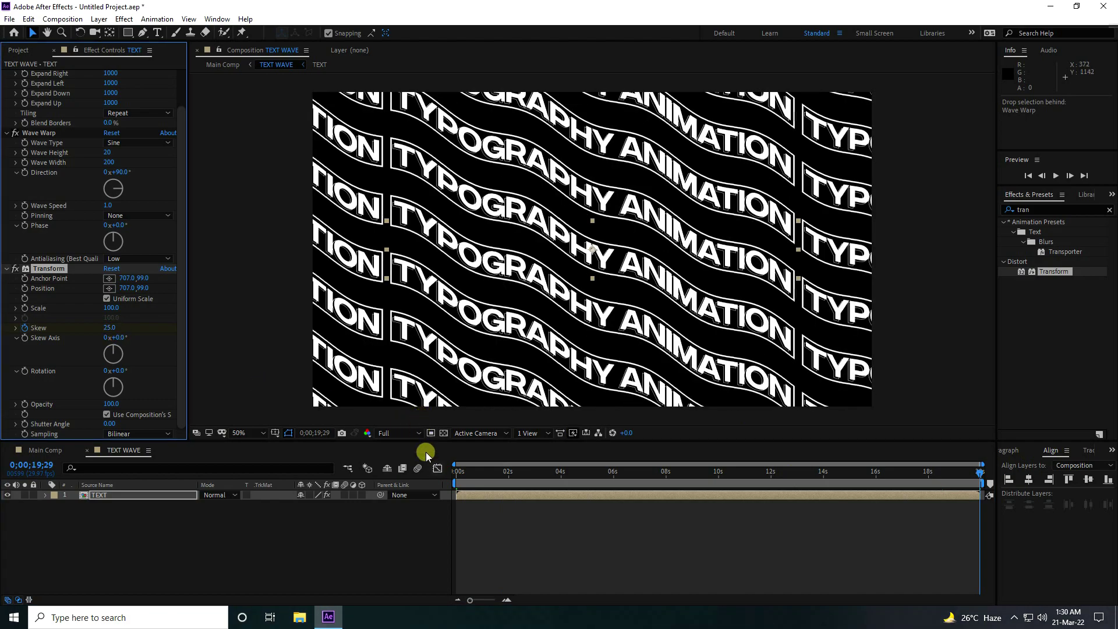
- Preview the skewing wave text from the start of the TEXT WAVE timeline and stop playback
click(457, 472)
click(471, 515)
key(space)
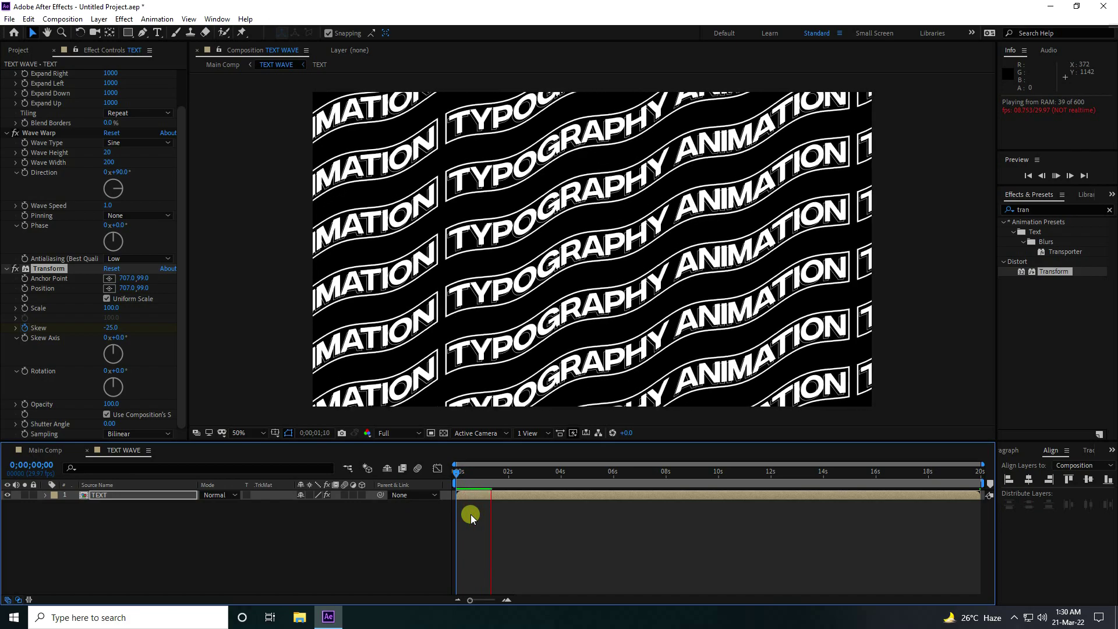
click(168, 499)
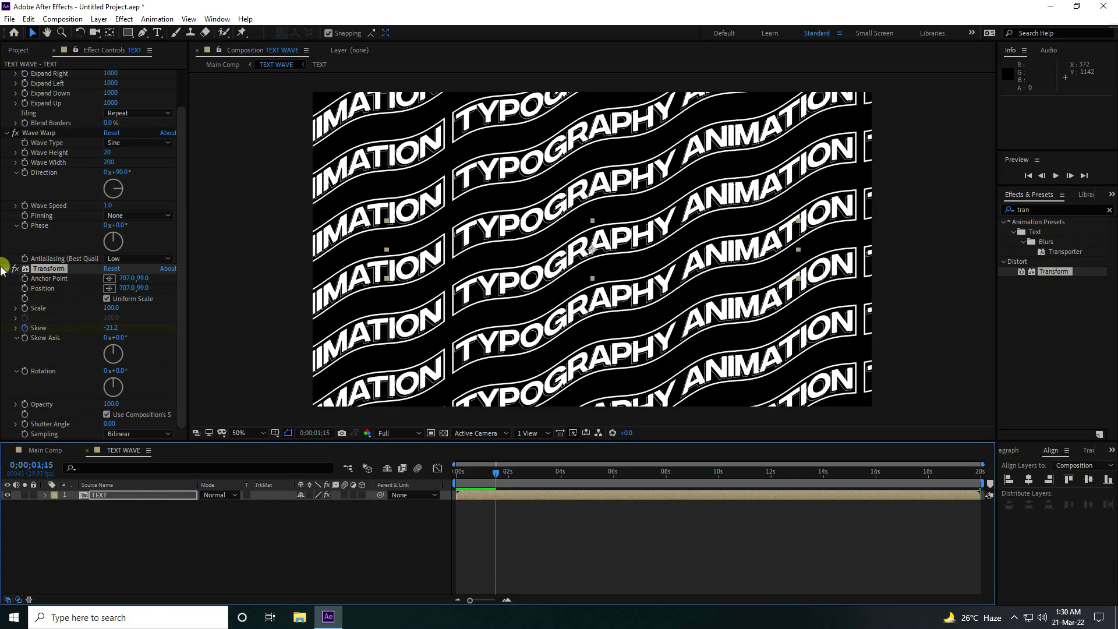
- Collapse the Offset, CC RepeTile, Wave Warp and Transform effect settings of the TEXT layer
scroll(7, 145, up, 2)
click(6, 75)
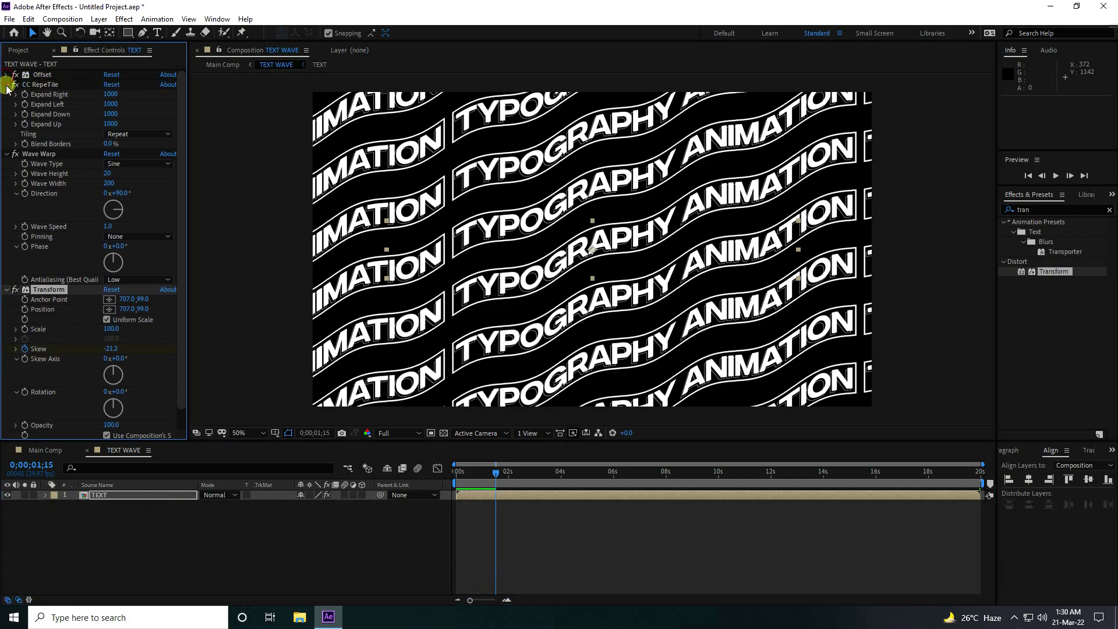
click(6, 84)
click(7, 94)
click(7, 104)
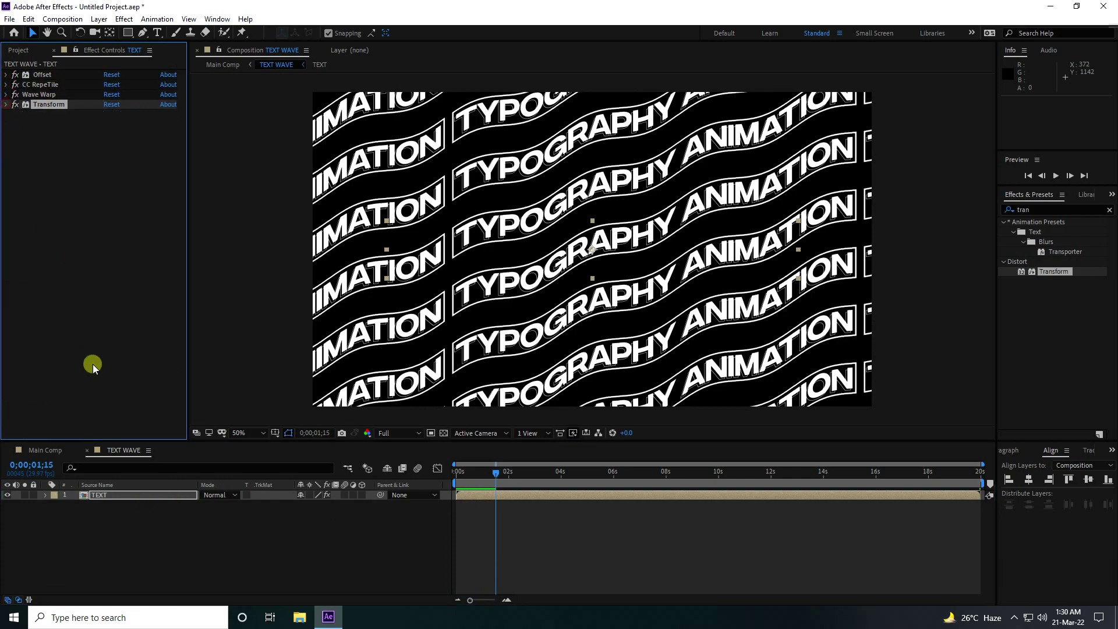
- Duplicate the TEXT layer in the TEXT WAVE composition and collapse all four effects of the copy
click(135, 538)
click(97, 496)
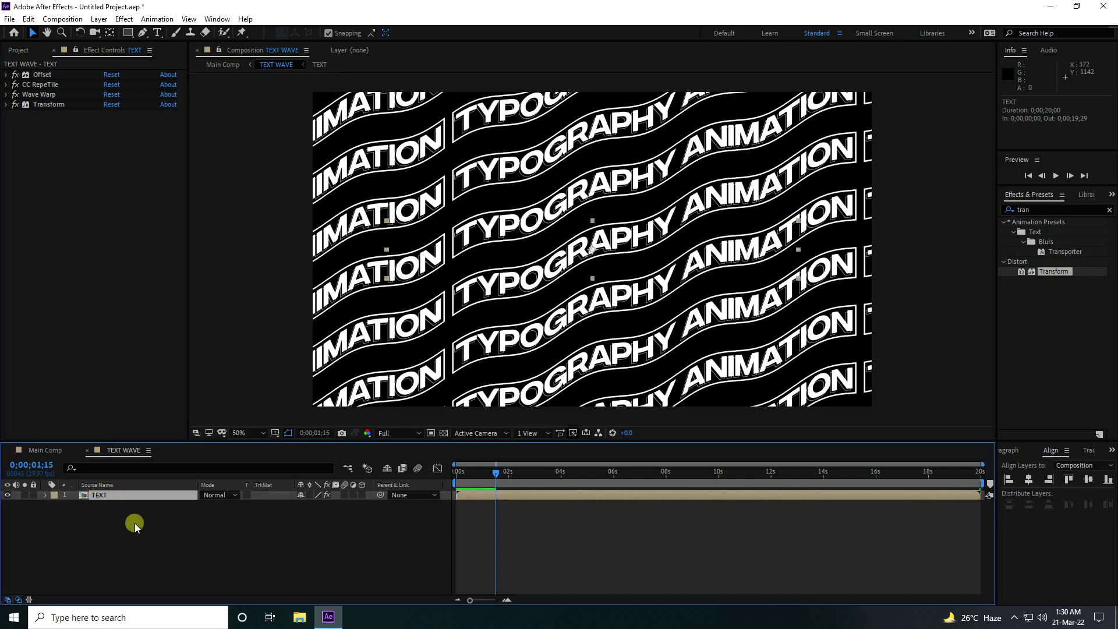
key(ctrl+d)
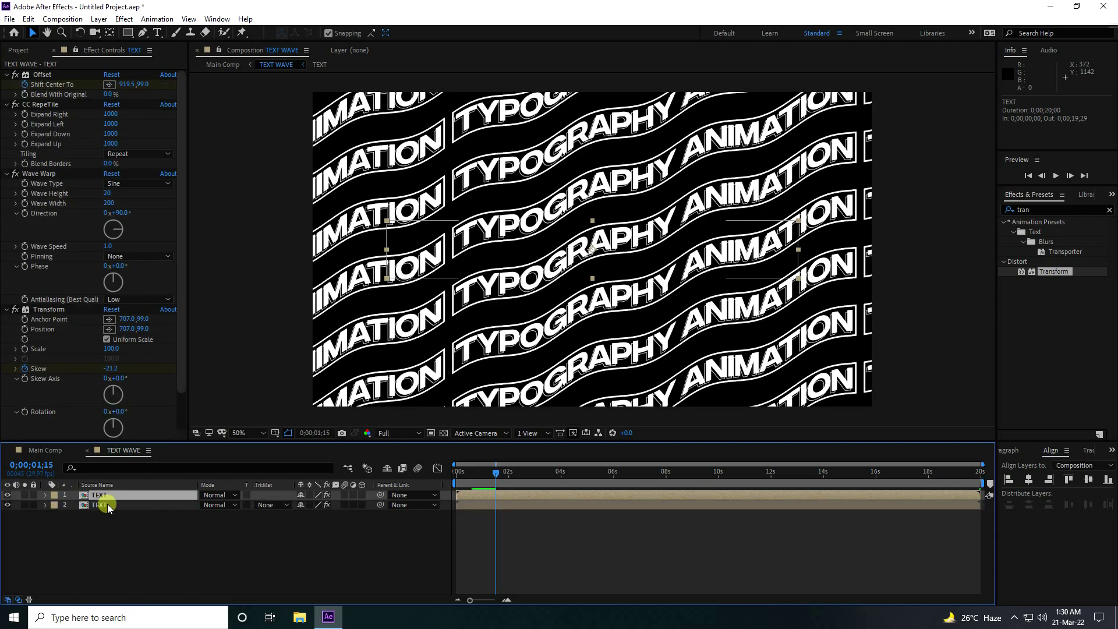
click(6, 77)
click(7, 85)
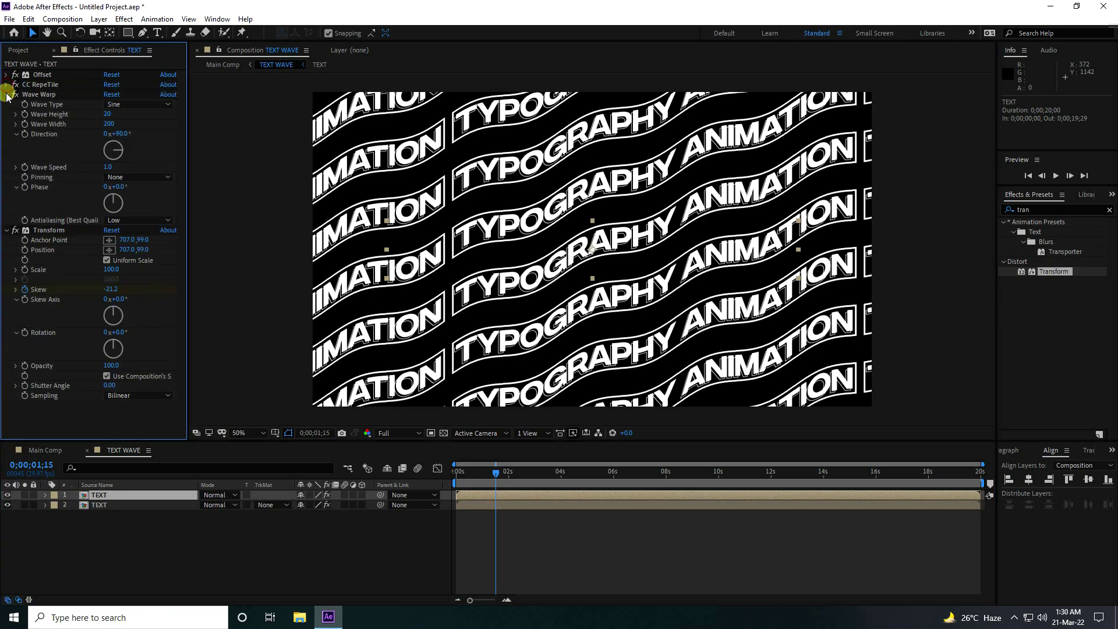
click(7, 94)
click(6, 105)
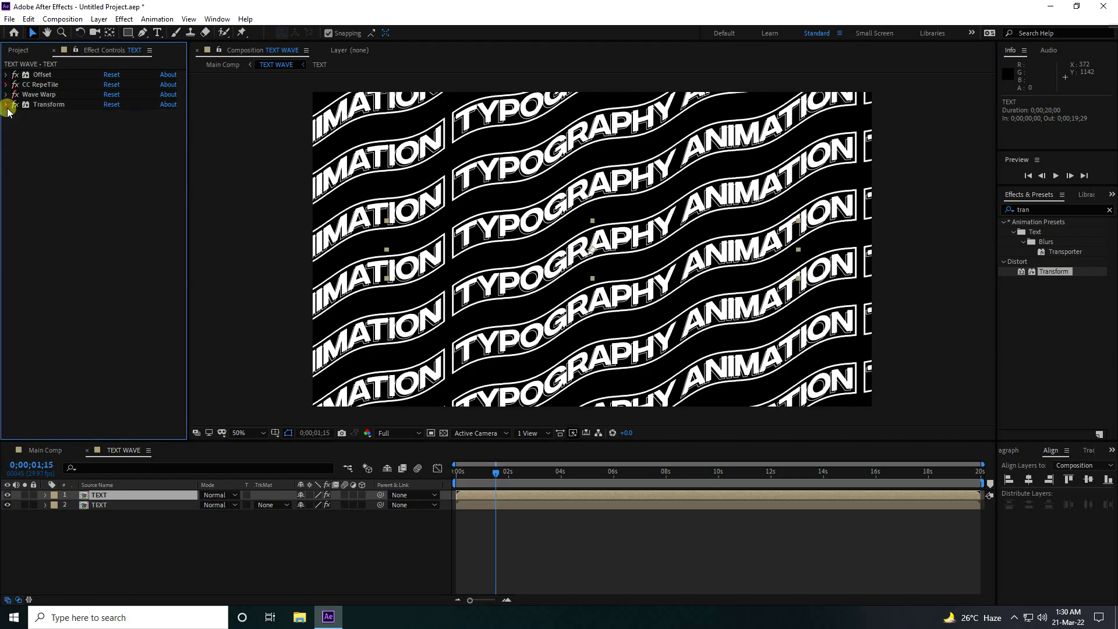
- Move the lower TEXT layer down by setting its Position to 960, 637
click(106, 506)
key(p)
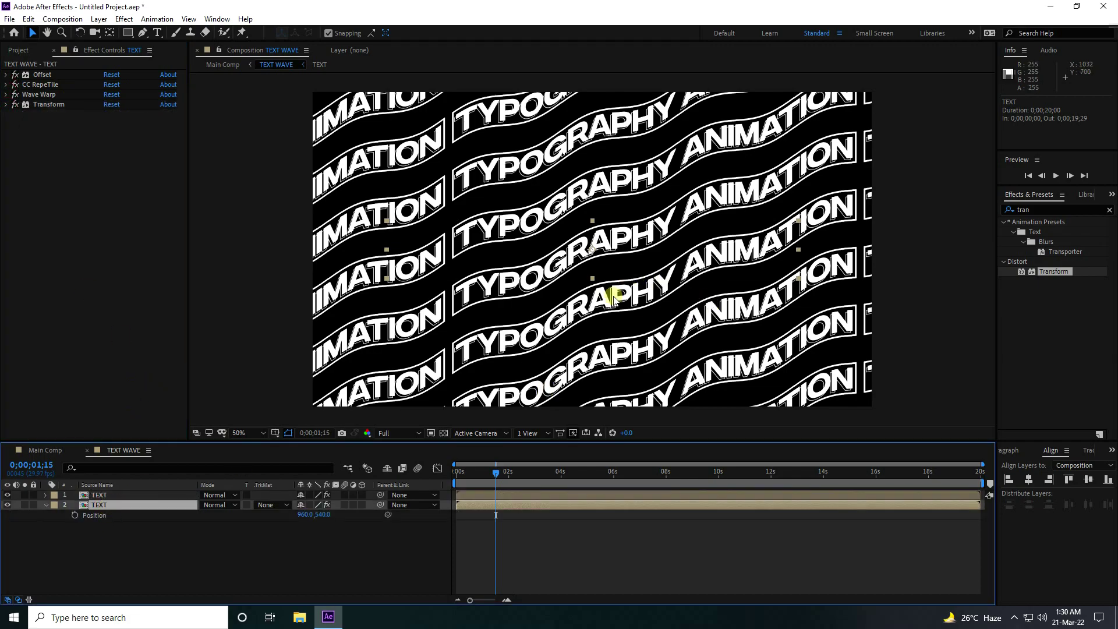
key(period)
drag(322, 515, 378, 514)
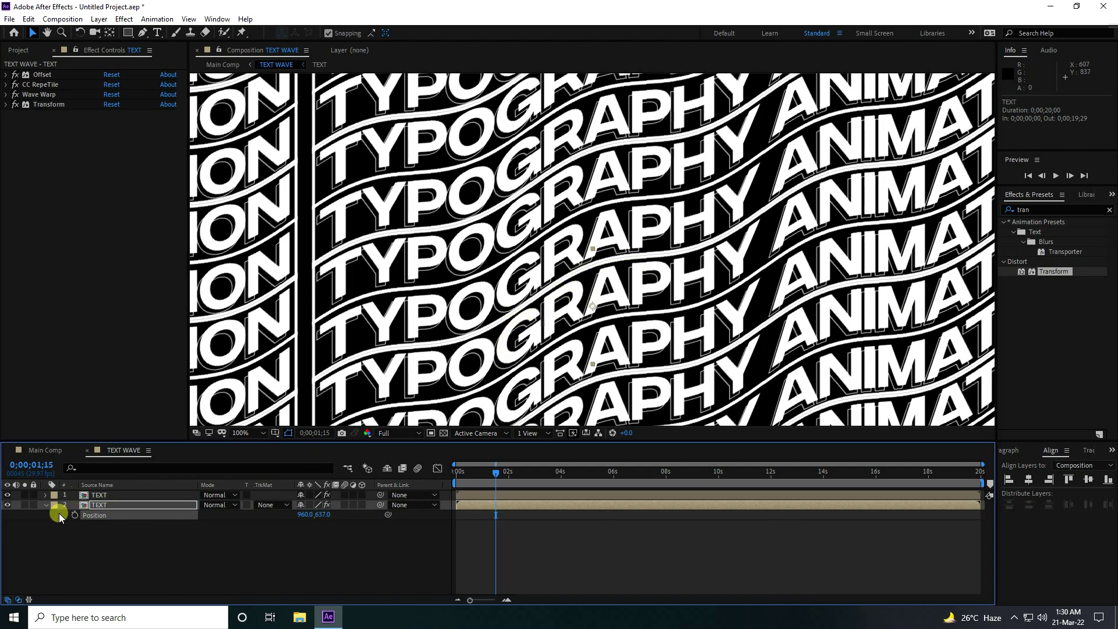
- Open the nested TEXT composition's settings, unlock its aspect ratio and set the height to 230 px
click(47, 451)
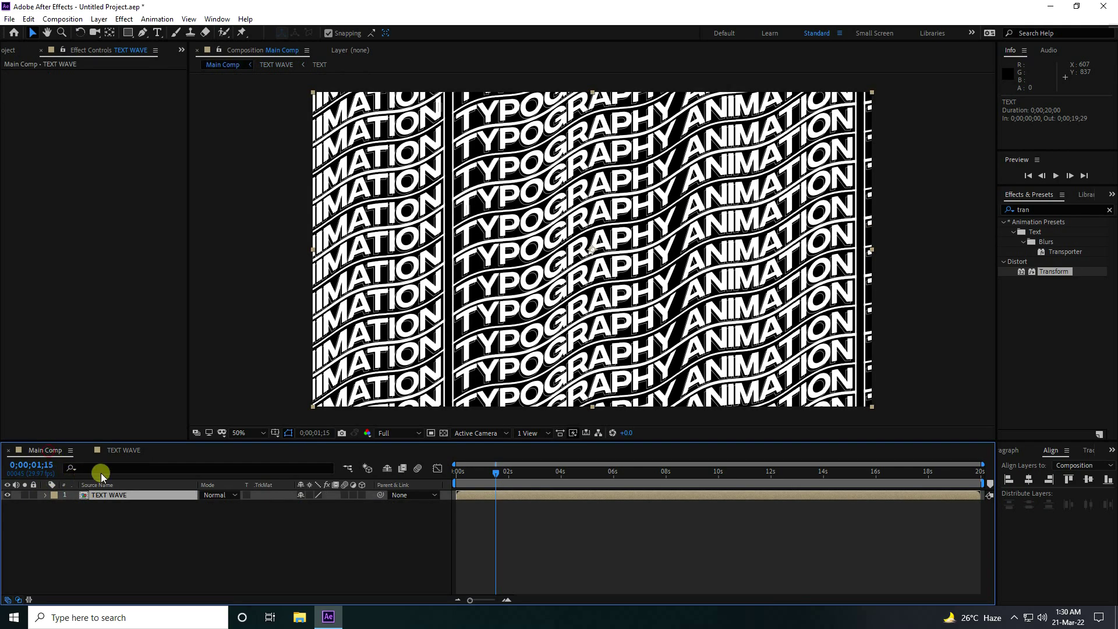
double_click(110, 495)
double_click(102, 495)
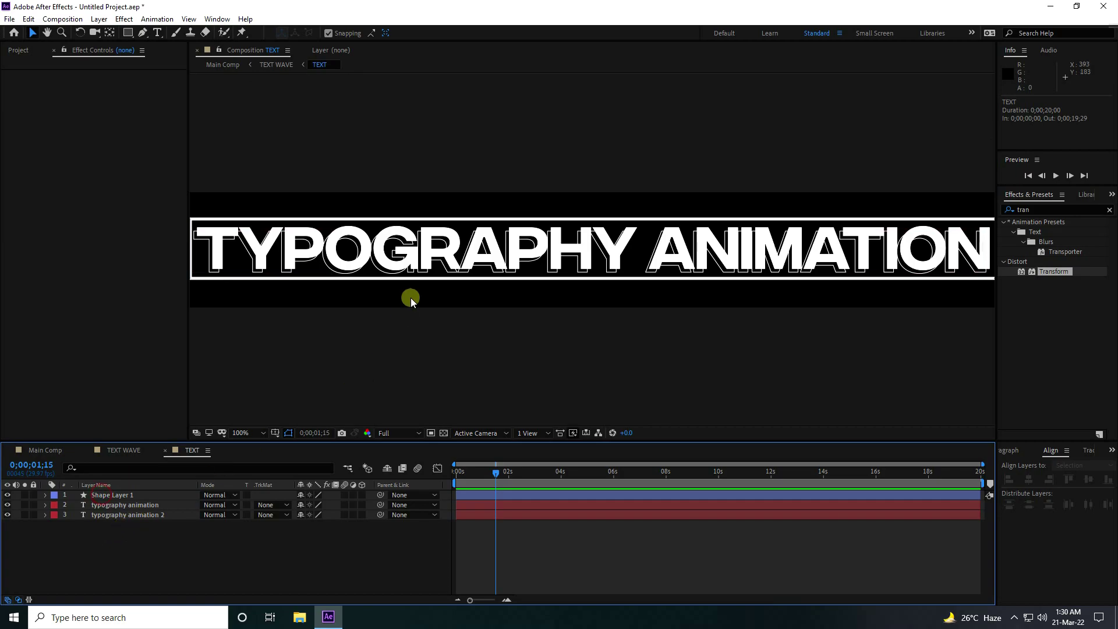
key(comma)
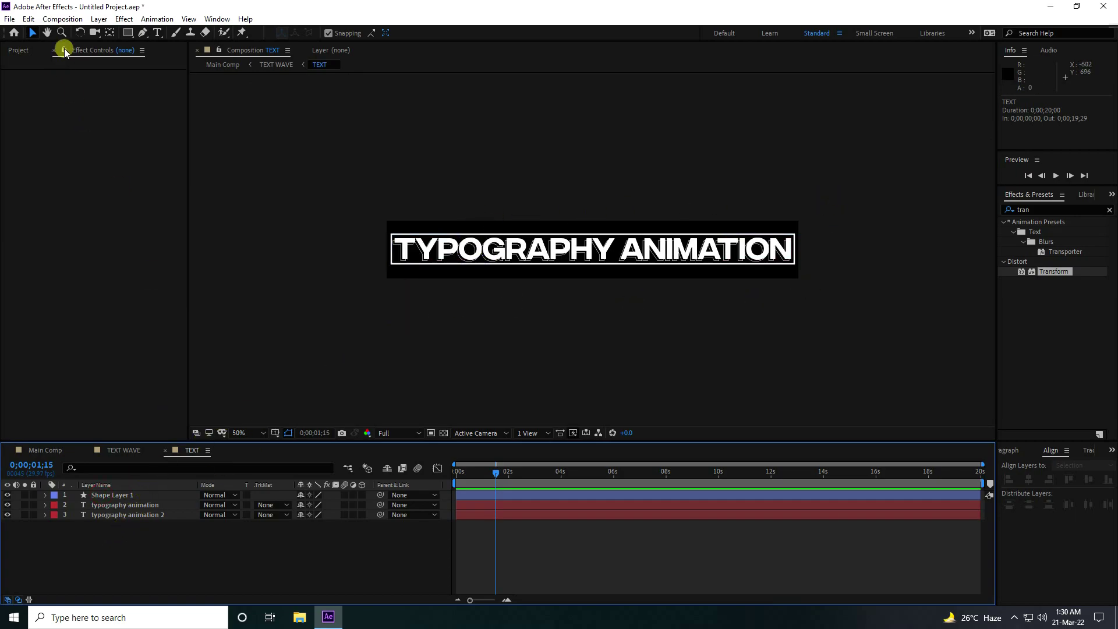
click(62, 19)
click(82, 47)
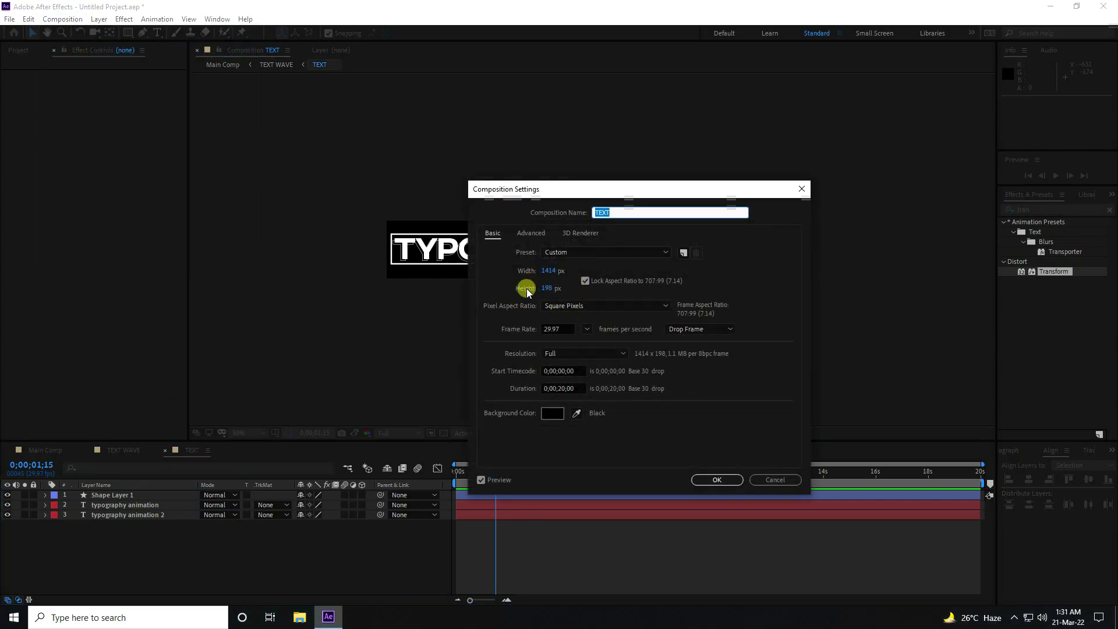
click(588, 282)
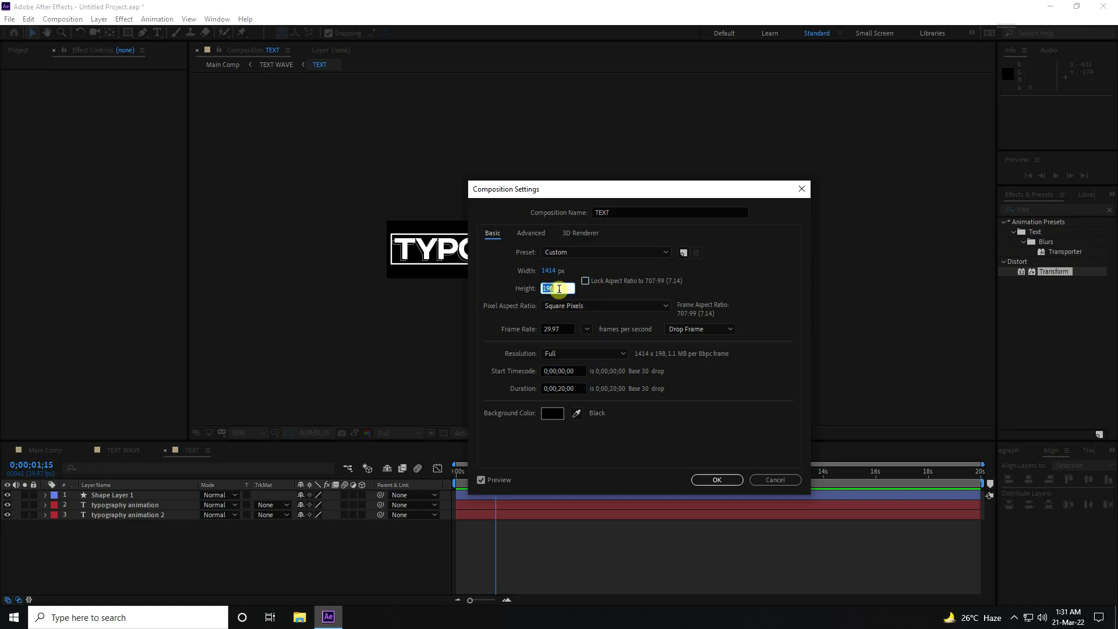
text(25)
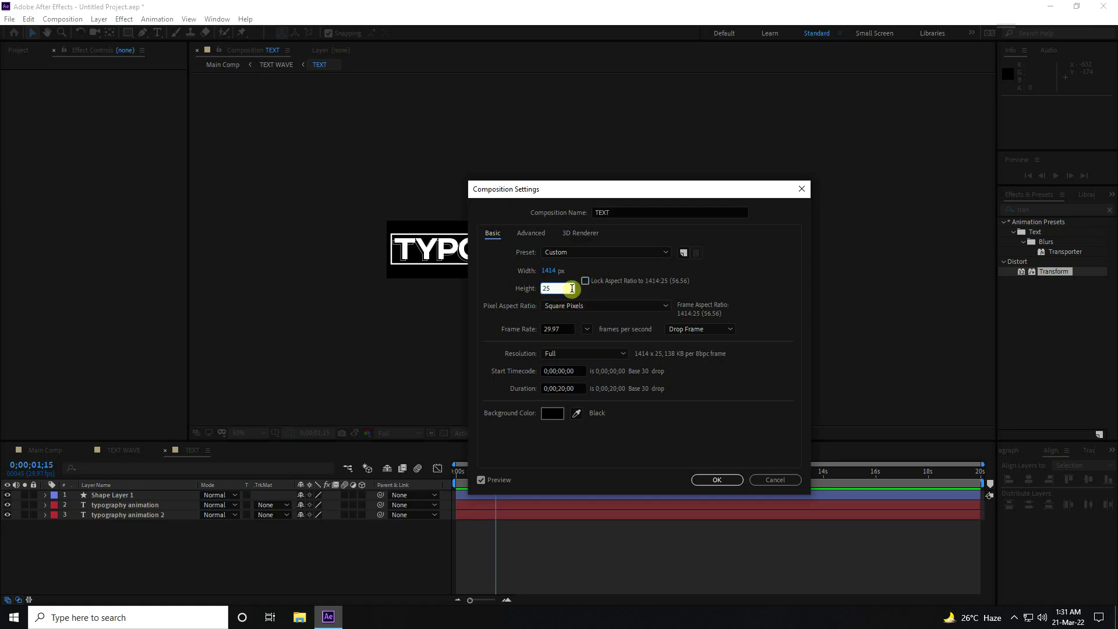
key(BackSpace)
text(30)
click(718, 481)
- In the TEXT WAVE composition, set the lower TEXT layer's Position to 960, 656
click(47, 450)
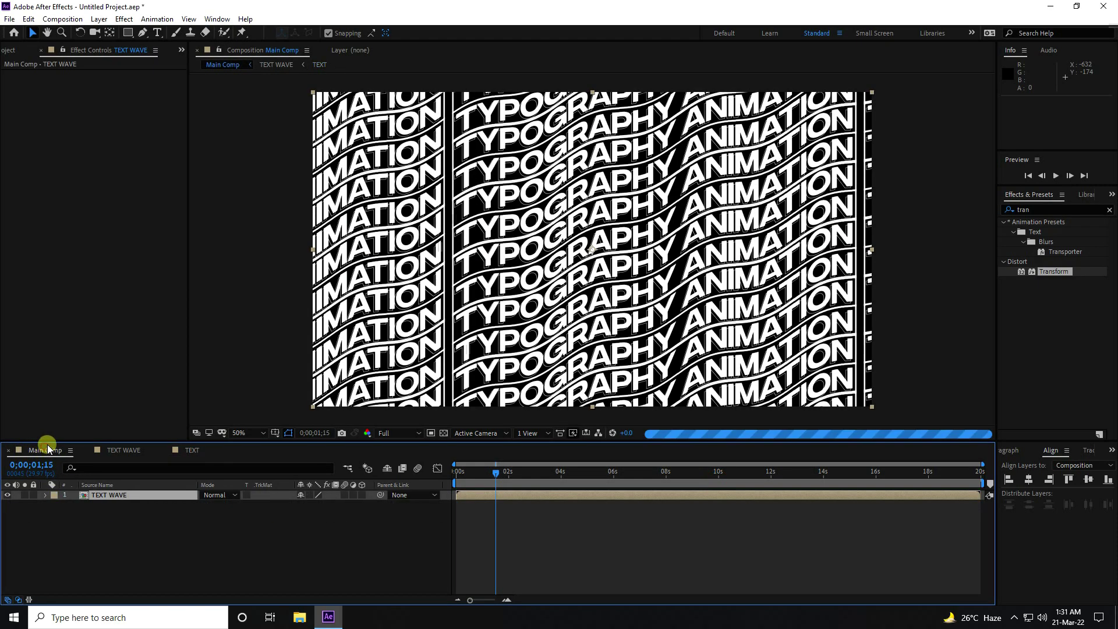
click(124, 450)
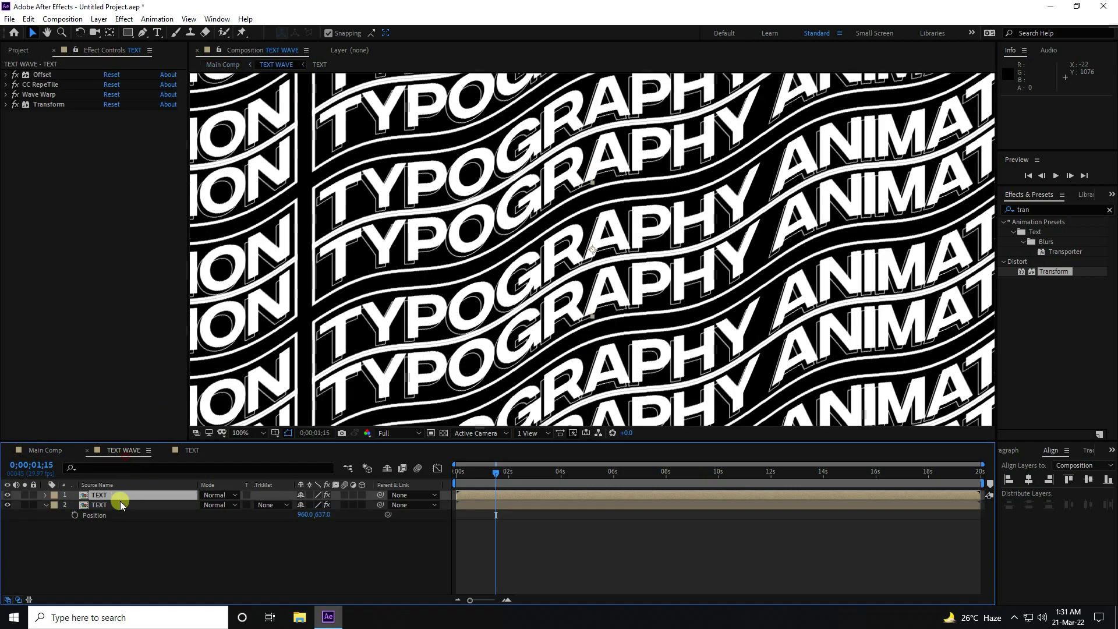
click(46, 505)
click(93, 505)
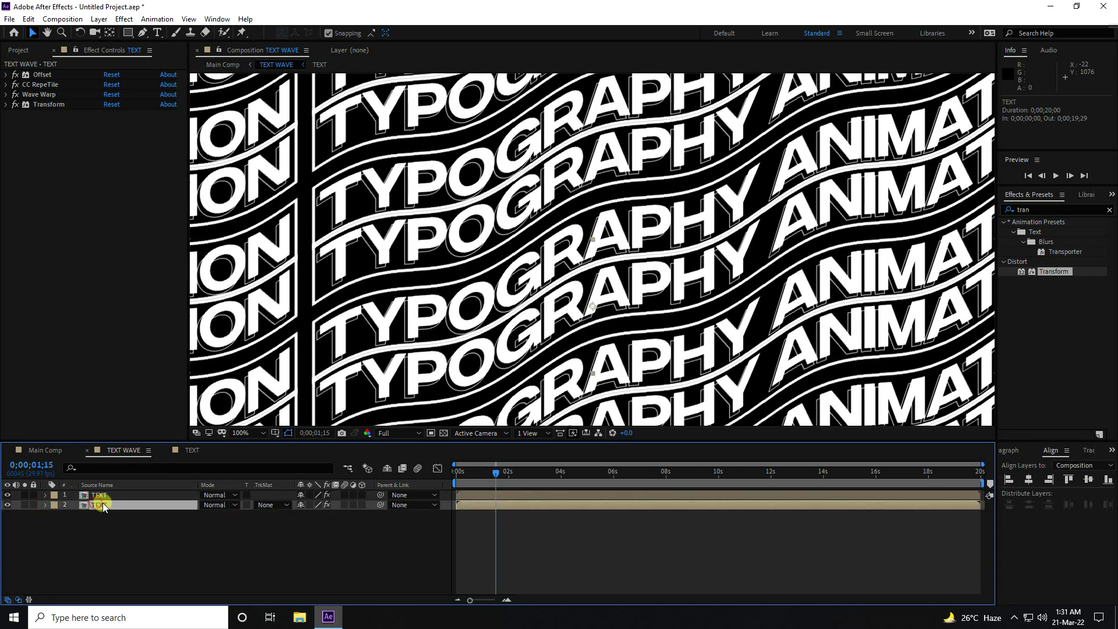
key(p)
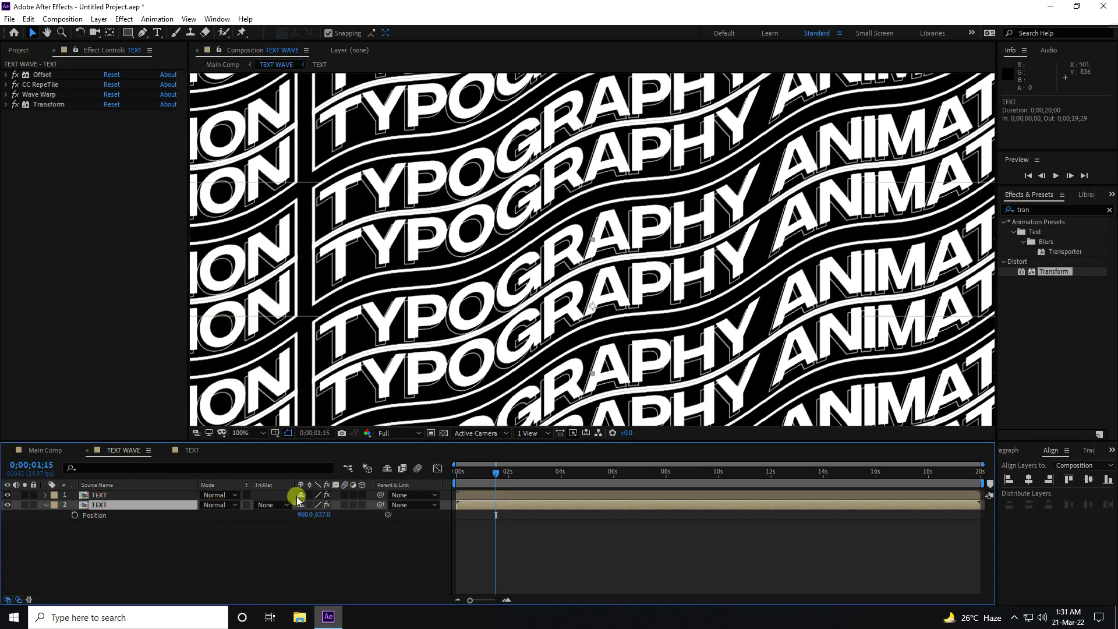
drag(320, 515, 334, 516)
scroll(537, 317, down, 2)
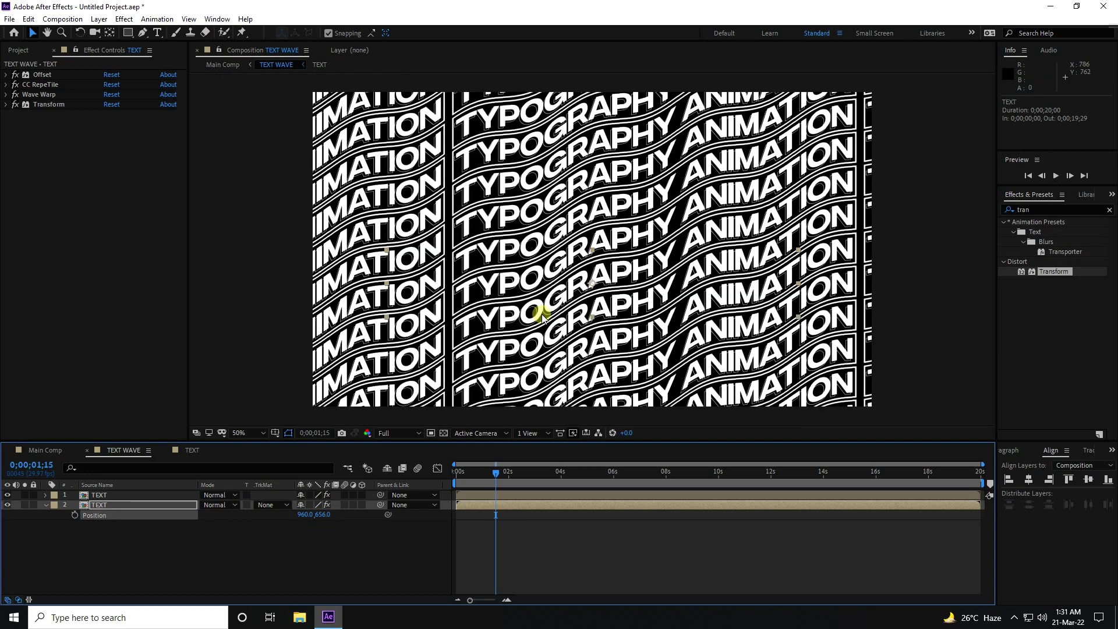
- Preview the interleaved text rows from the start, stop playback and collapse the lower TEXT layer's properties
scroll(537, 317, down, 2)
scroll(524, 308, up, 2)
key(space)
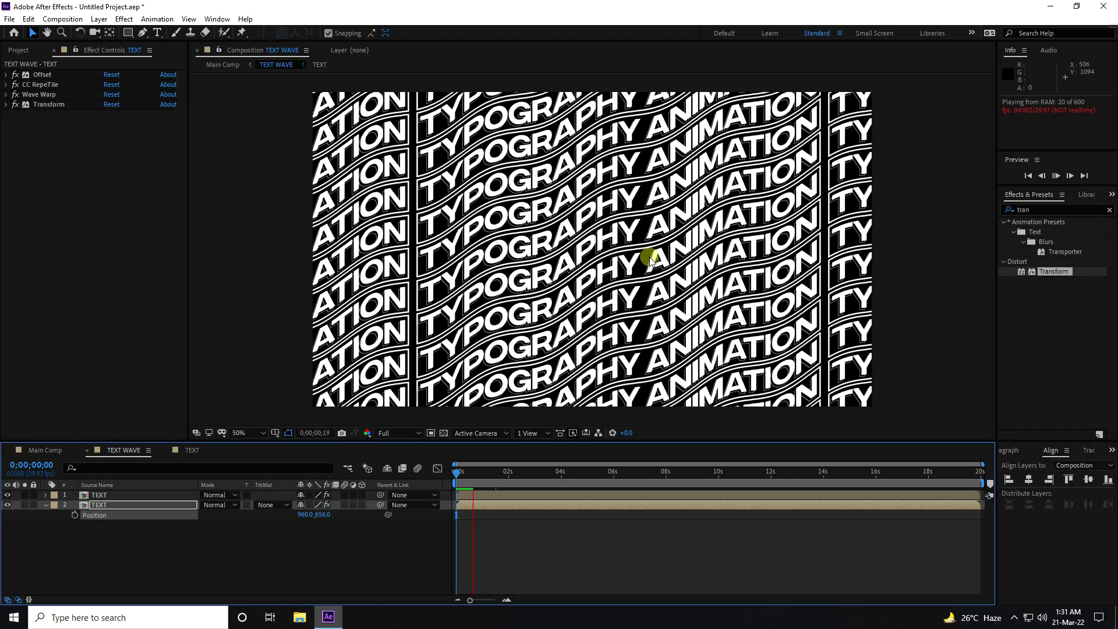
key(space)
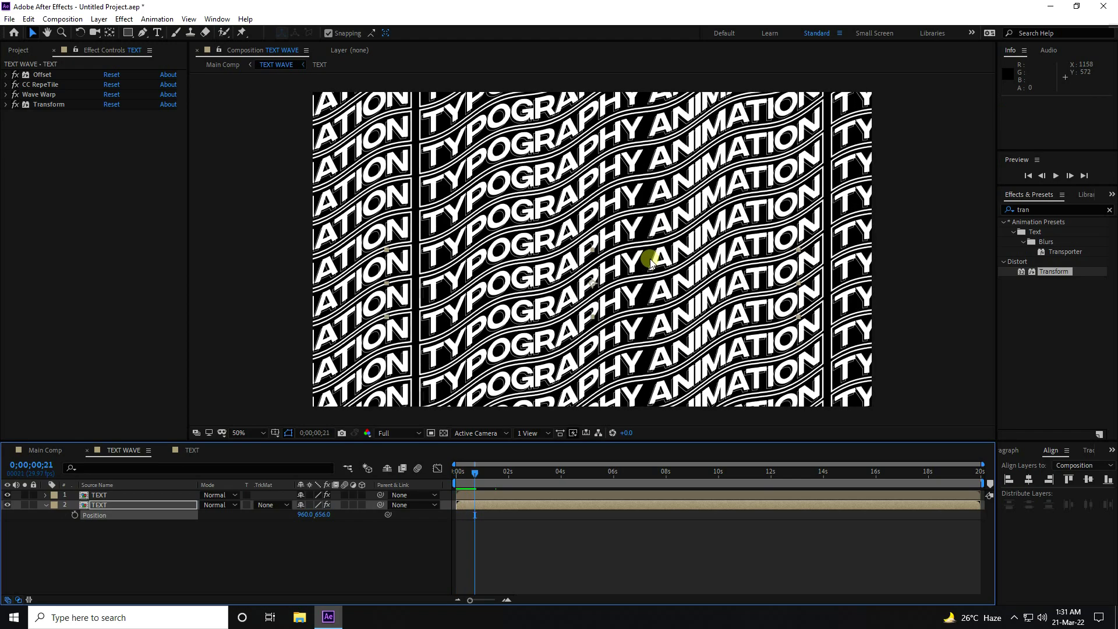
click(46, 505)
click(96, 542)
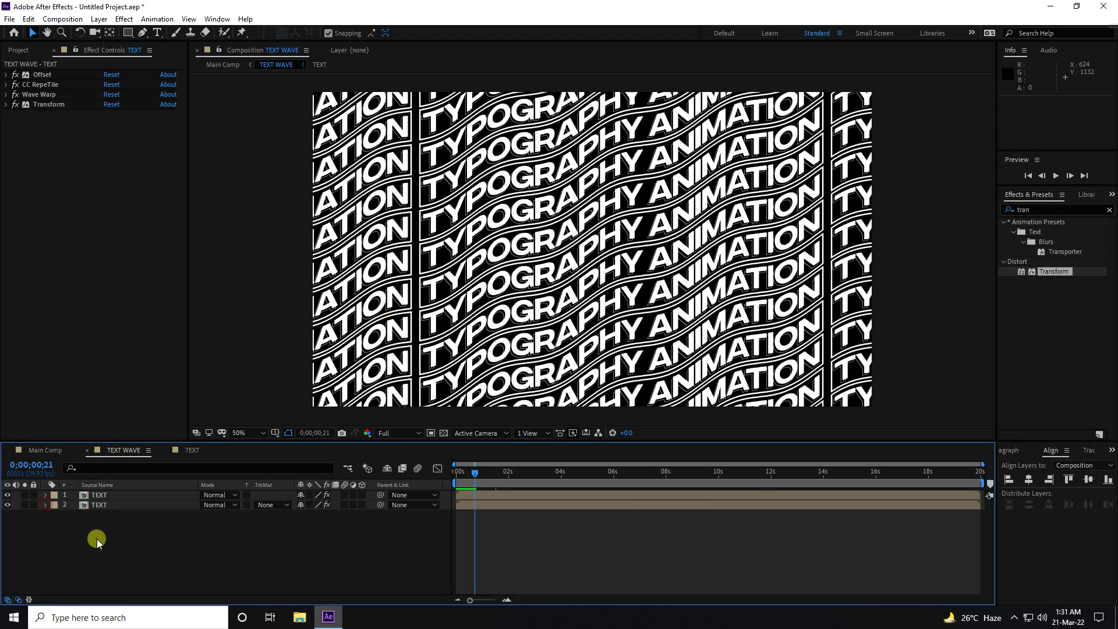
- Search the effects for "tin" and apply Tint to the upper TEXT layer
click(1041, 210)
text(tin)
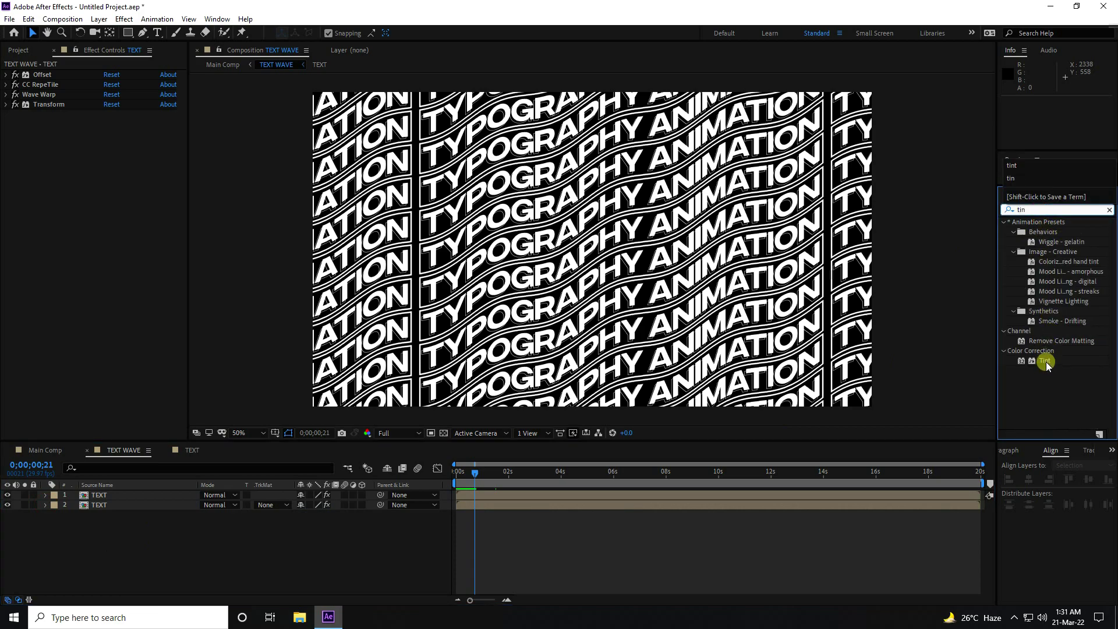
drag(1047, 366, 117, 499)
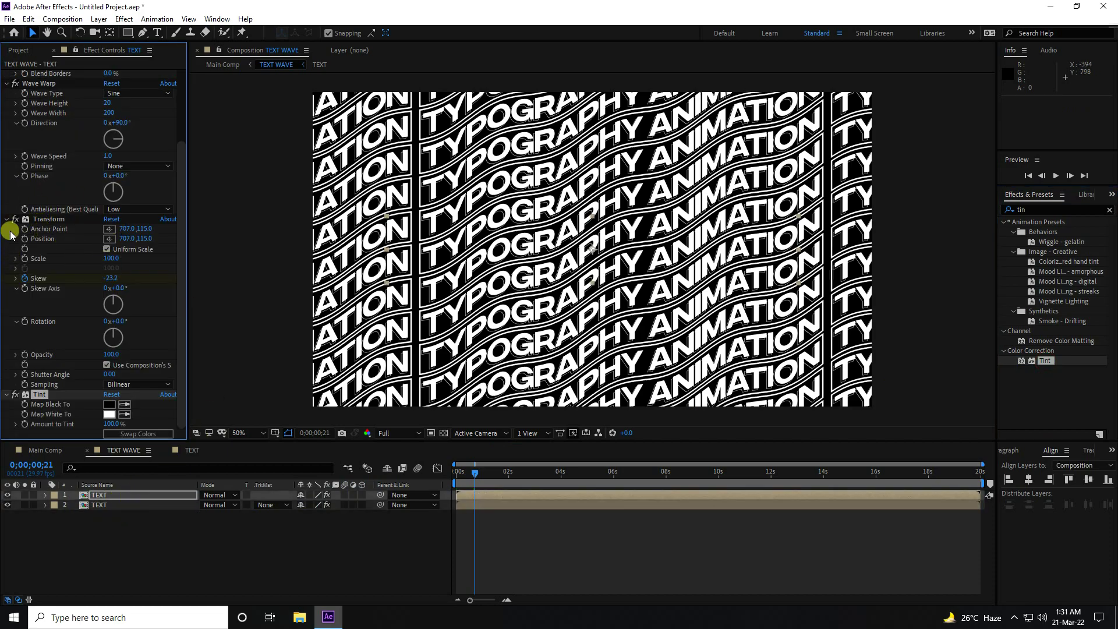
- Set Tint's Map White To color on the upper TEXT layer to hue 200° and saturation 100%
click(109, 415)
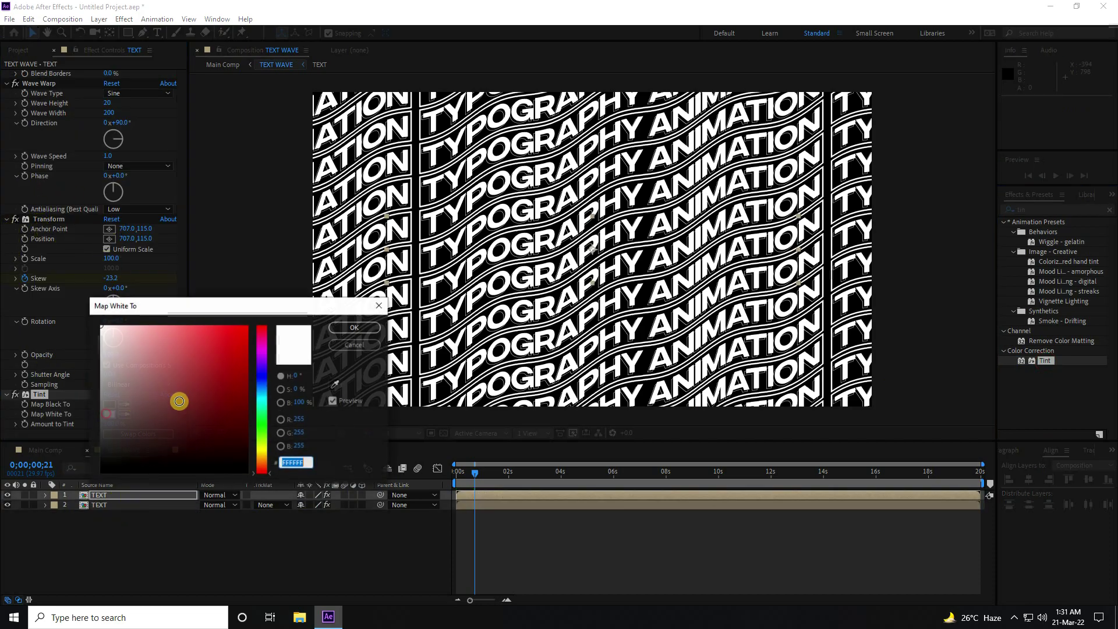
click(297, 376)
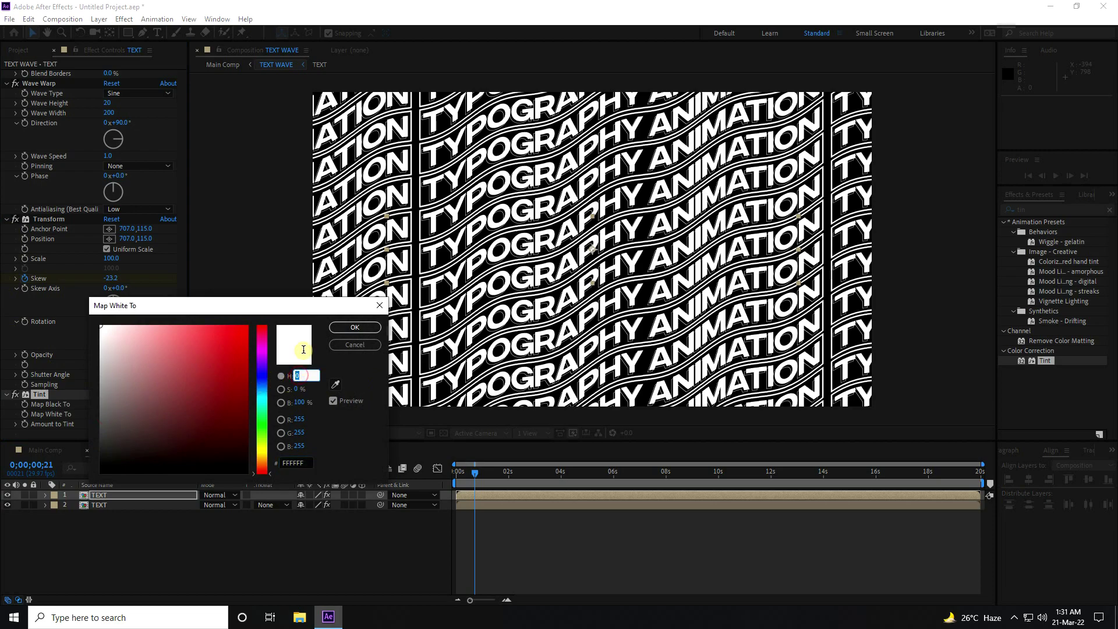
text(200)
key(Tab)
text(100)
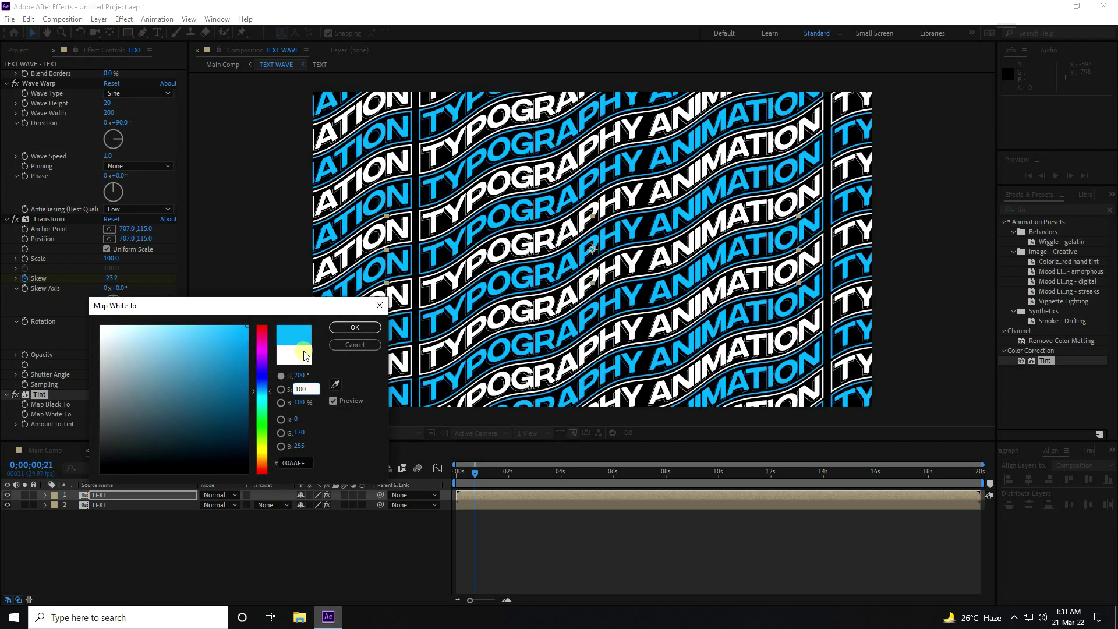
click(355, 328)
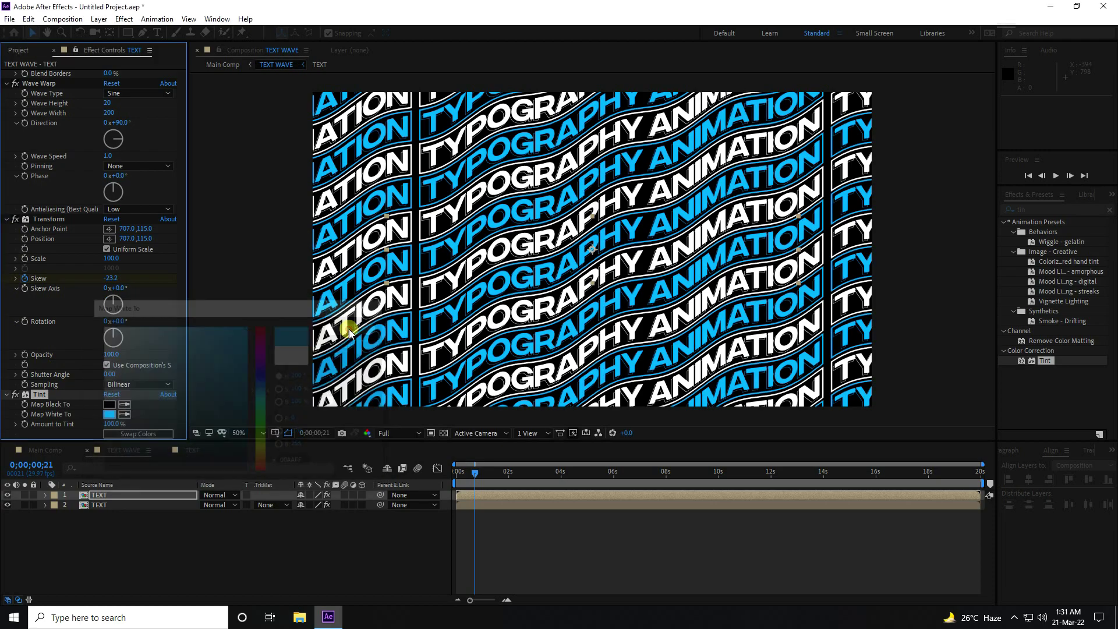
- Collapse the existing effects on the upper TEXT layer, search the effects for "glow" and apply the Stylize Glow below Tint
click(7, 84)
click(7, 75)
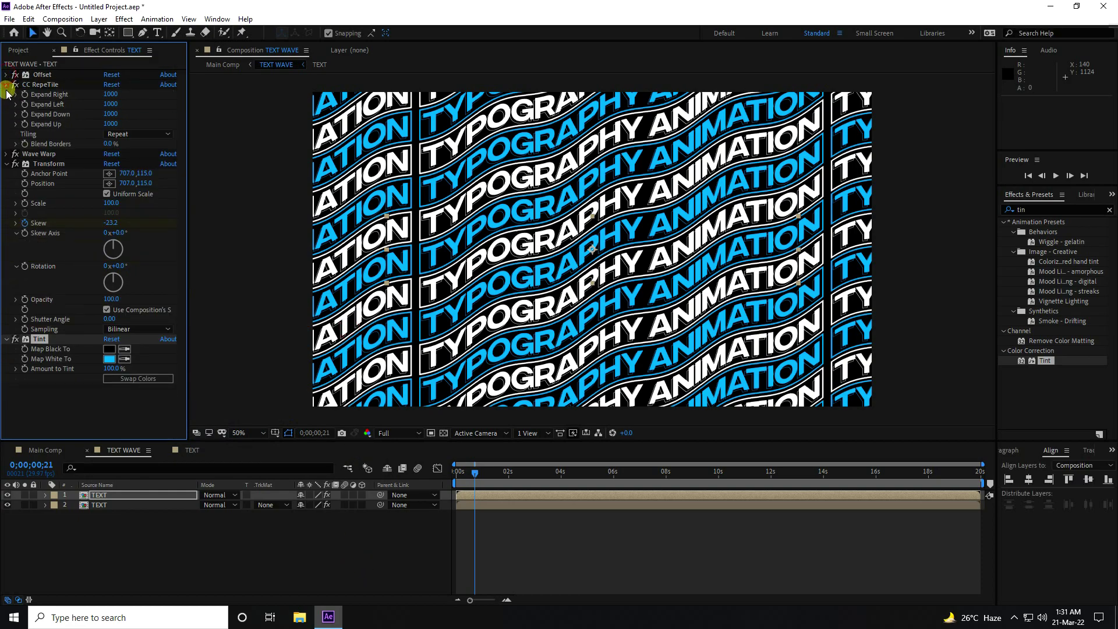
click(7, 85)
click(7, 104)
click(1051, 210)
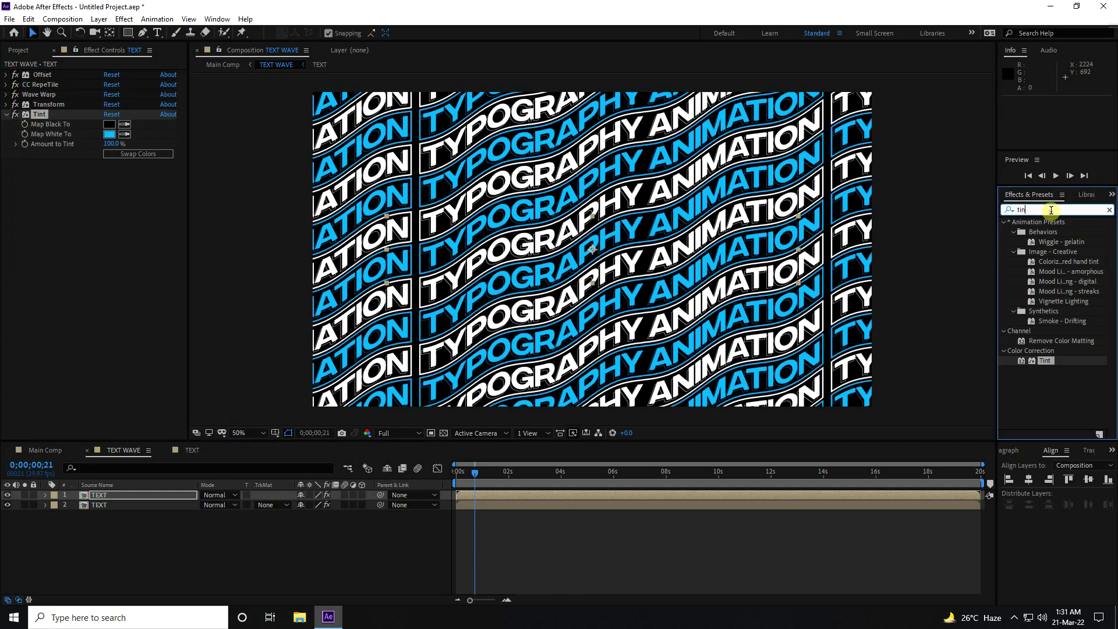
text(glow)
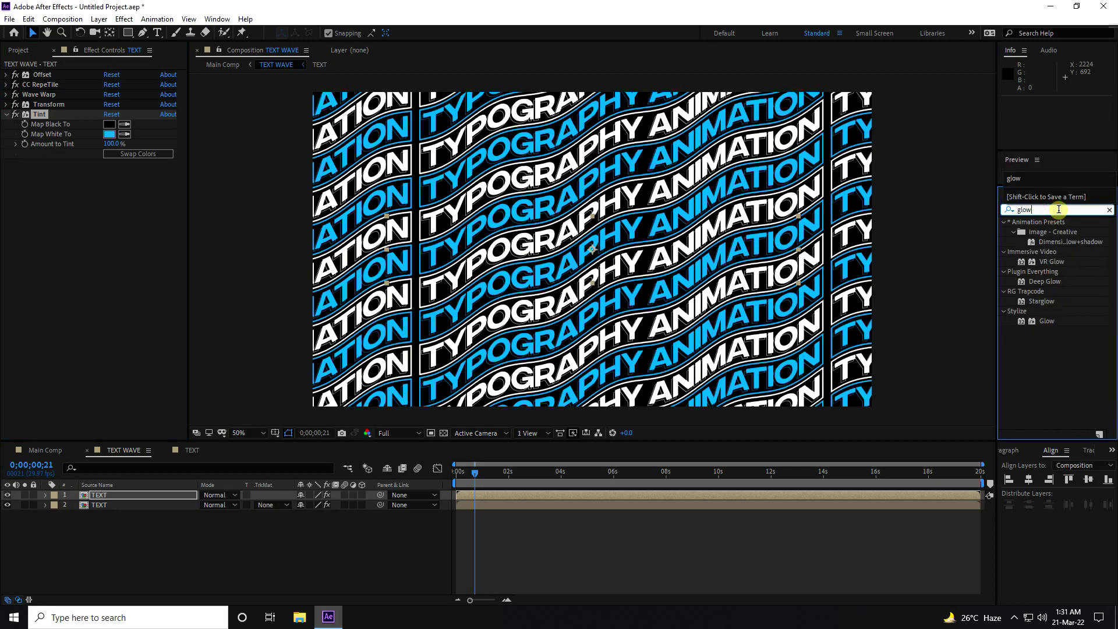
drag(1046, 321, 81, 266)
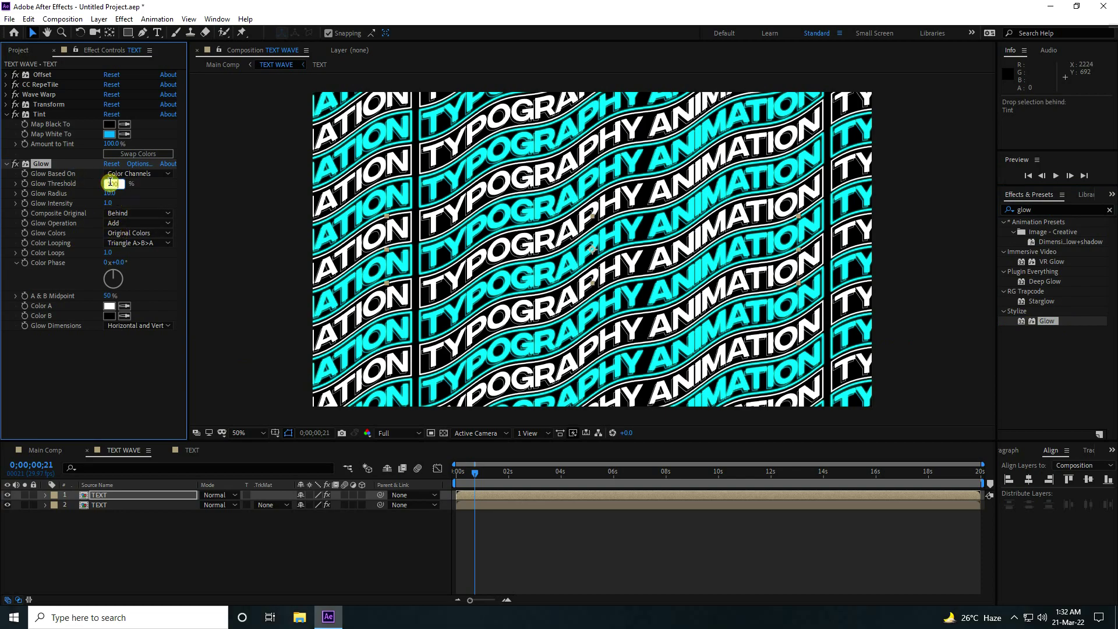
- Set the Glow effect's Threshold to 100%, Radius to 100 and Intensity to 2 on the upper TEXT layer
key(Tab)
text(100)
key(Tab)
text(2)
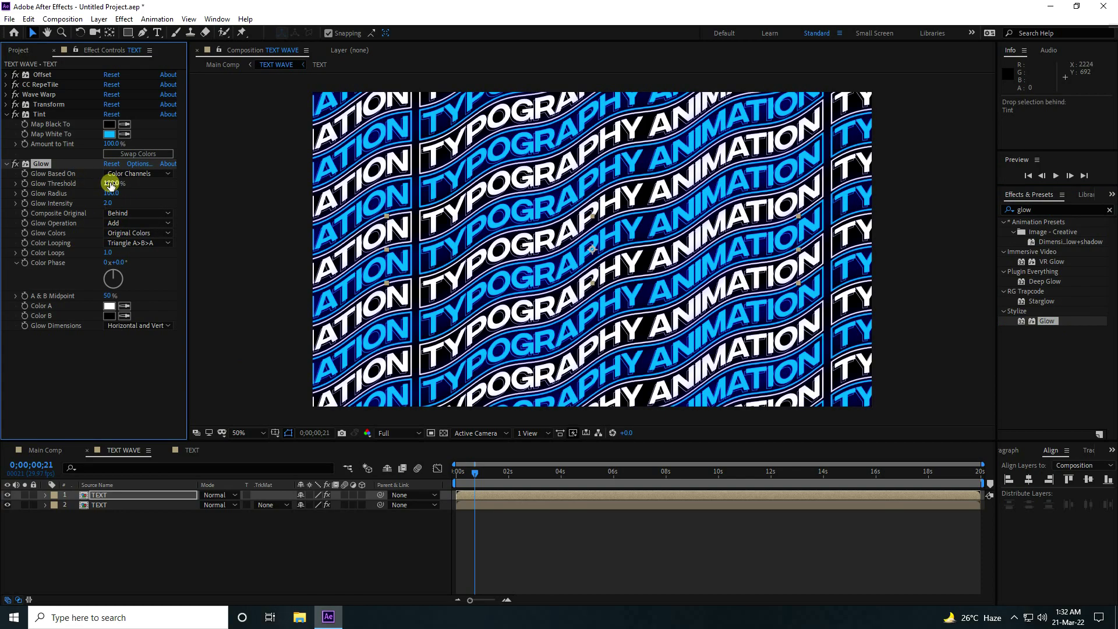
- Preview the glowing text rows from the start of TEXT WAVE, stop playback and deselect the layers
drag(475, 472, 457, 473)
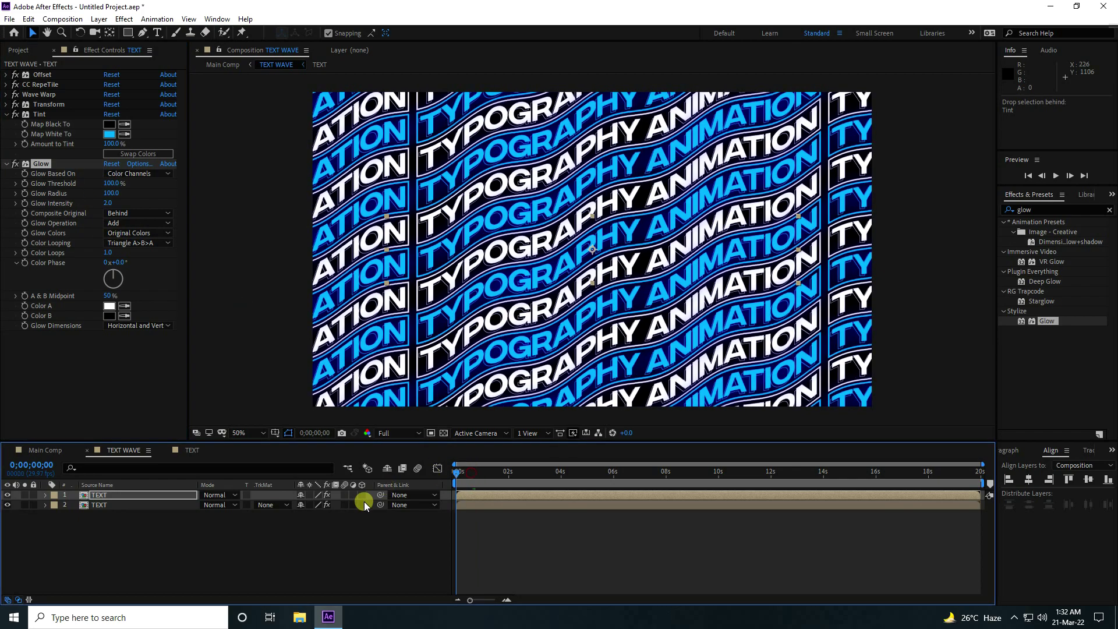
key(space)
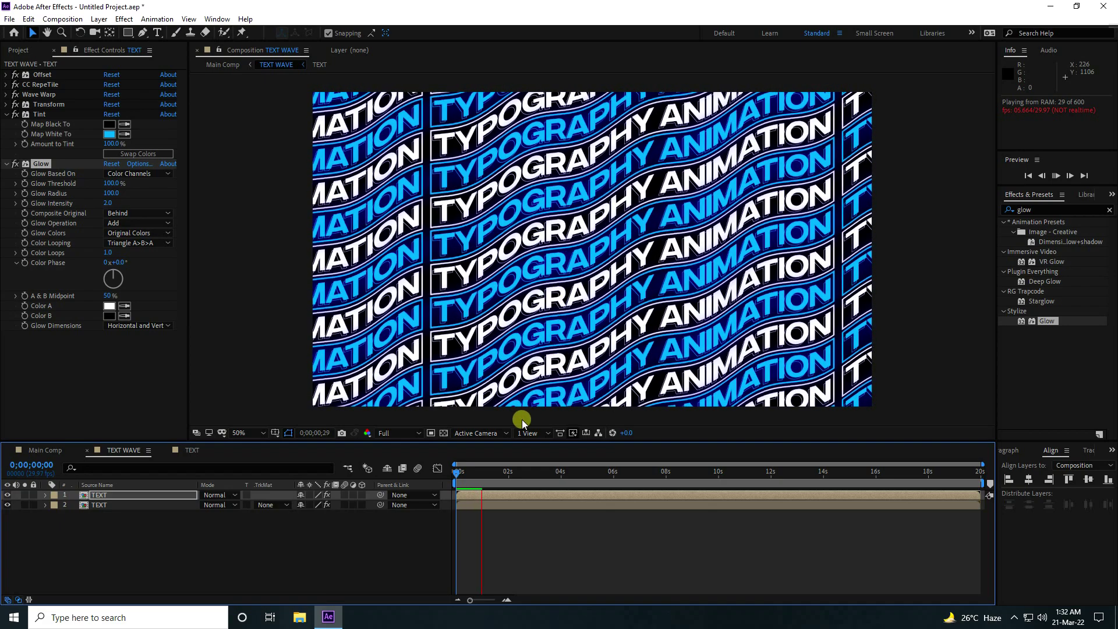
key(space)
click(271, 559)
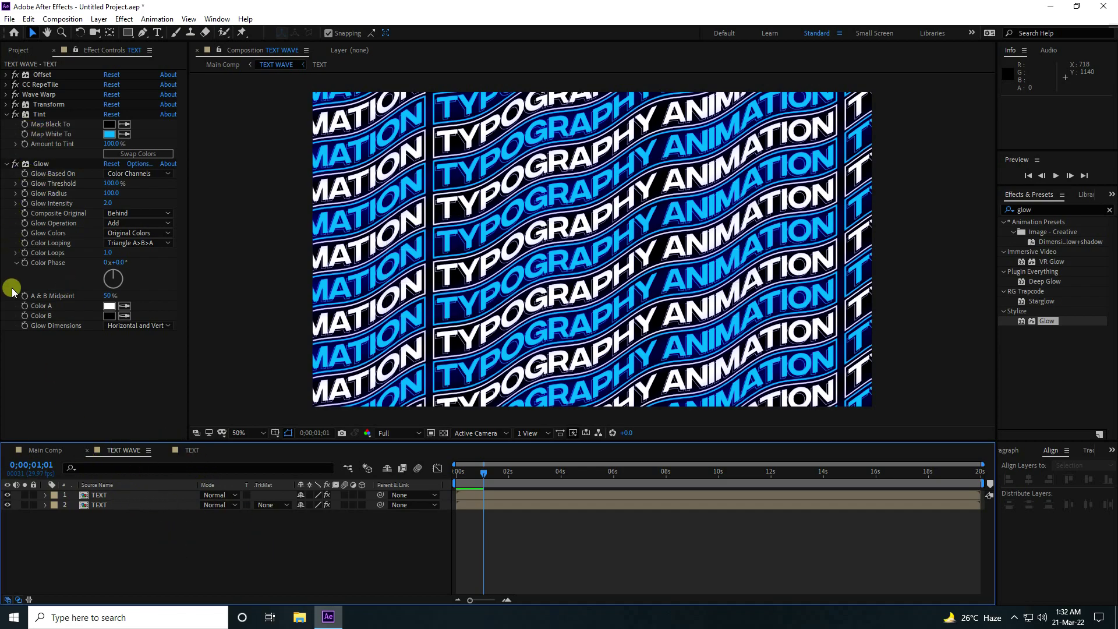
- Create a new composition named TEXT ANIMATION
click(17, 50)
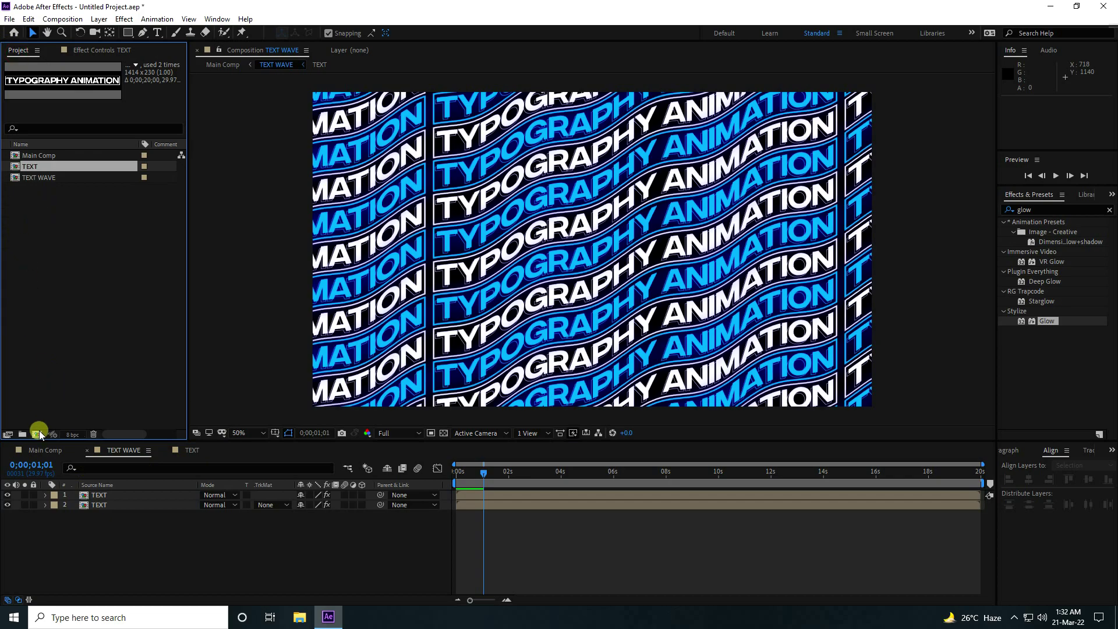
click(37, 435)
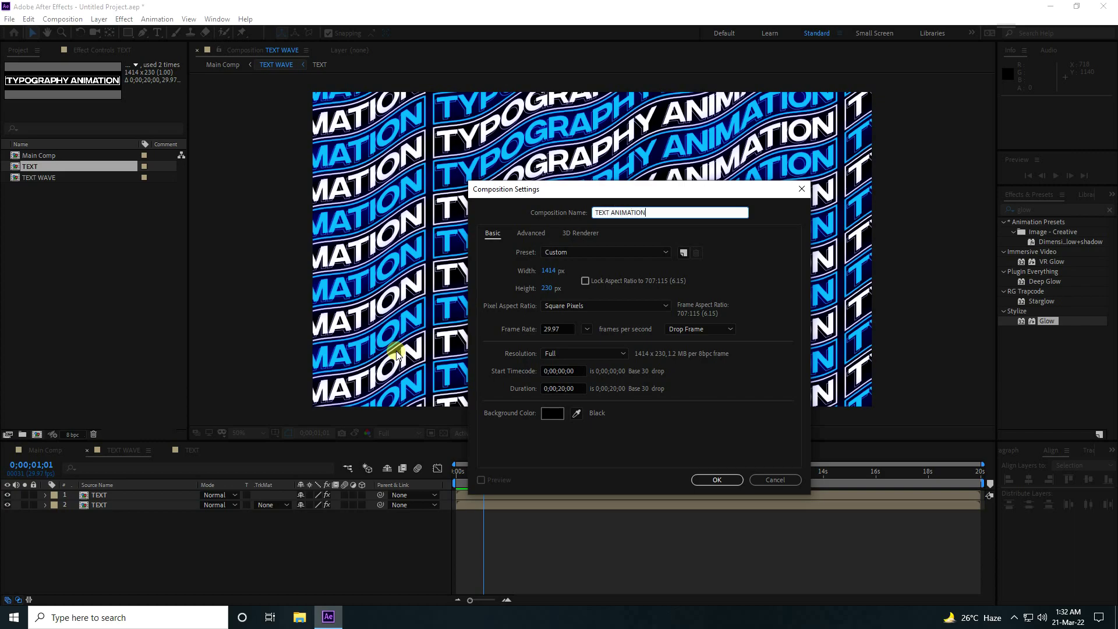
click(717, 480)
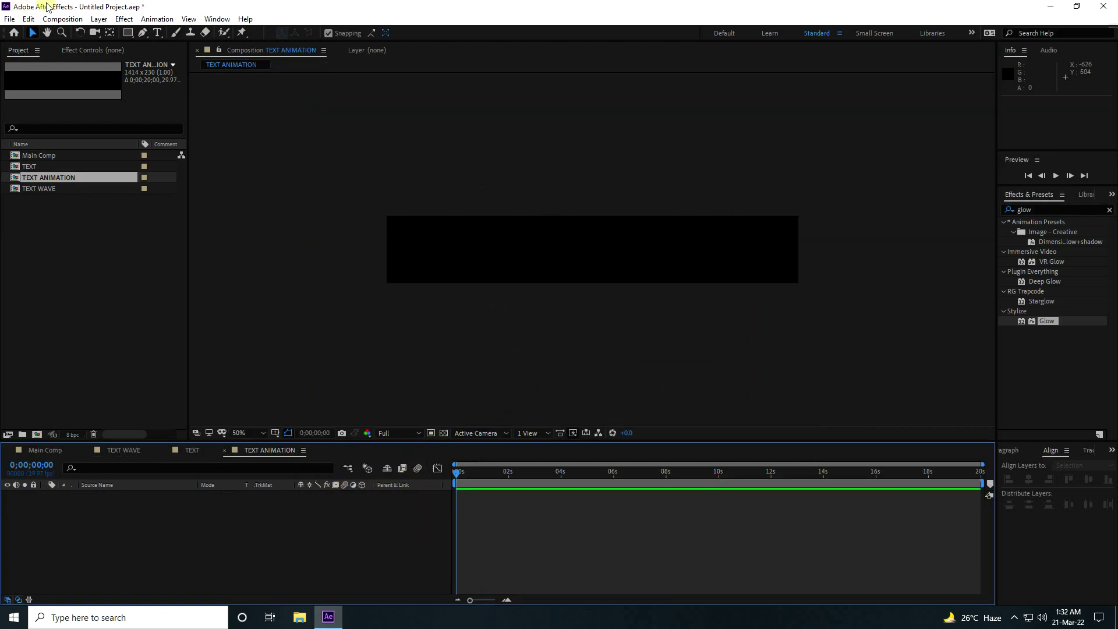
- Change the TEXT ANIMATION composition's size to 1920 × 1080 px, keeping the HDTV 1080 29.97 preset
click(63, 18)
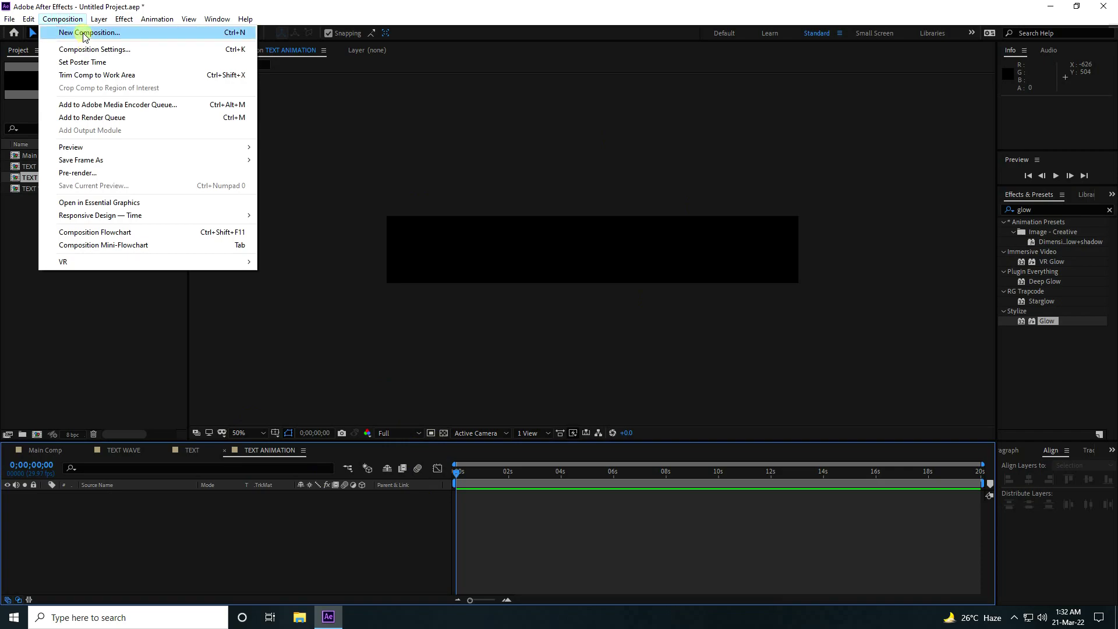
click(88, 49)
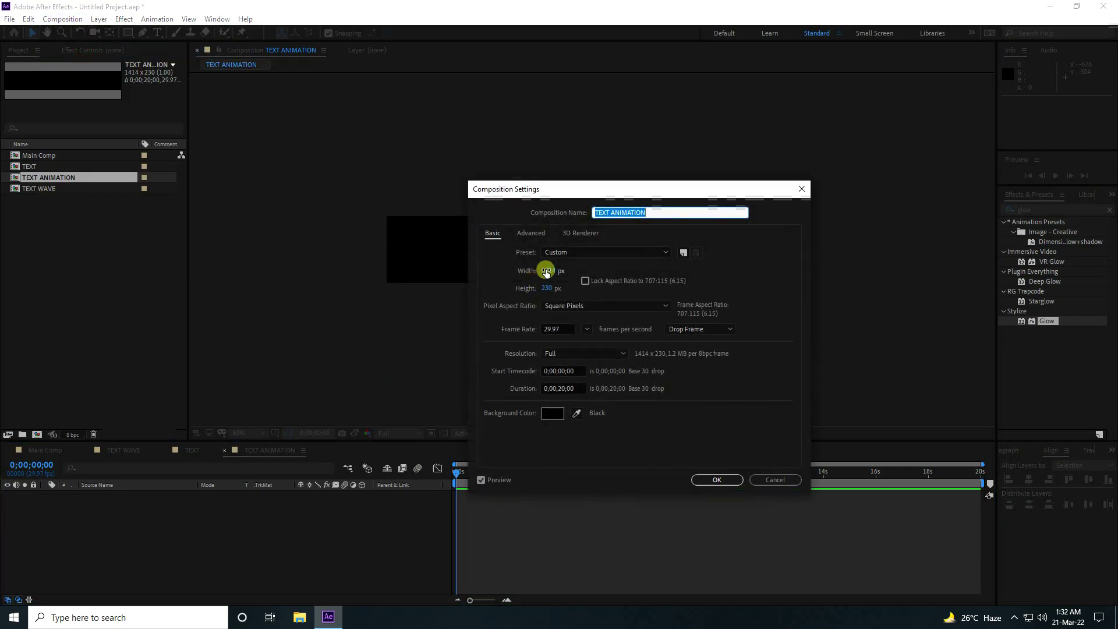
click(546, 272)
text(20)
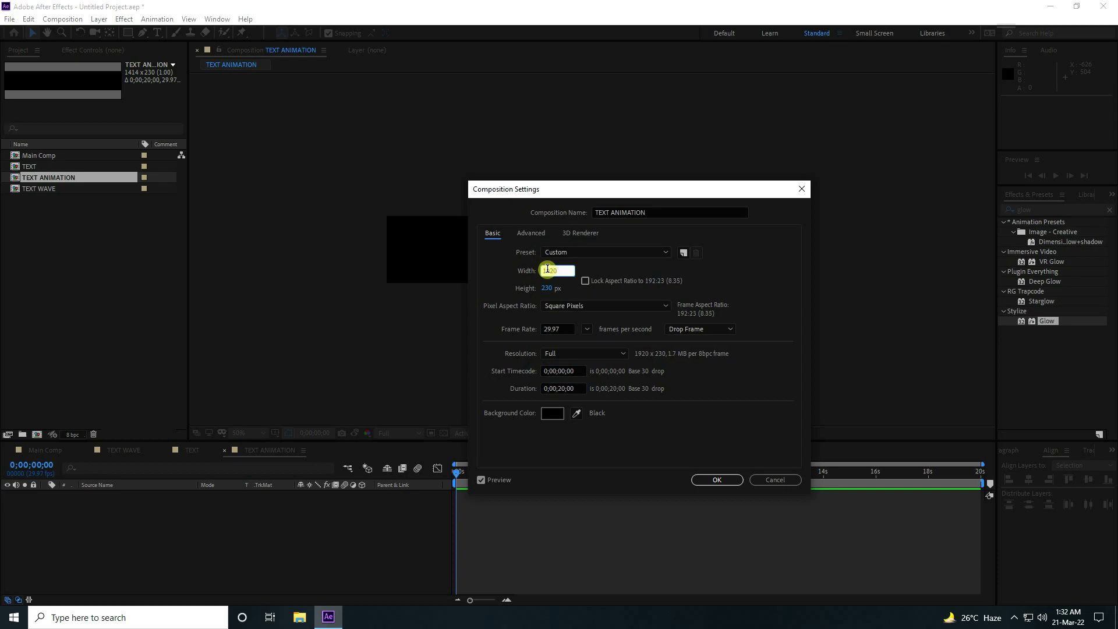
key(Tab)
text(1080)
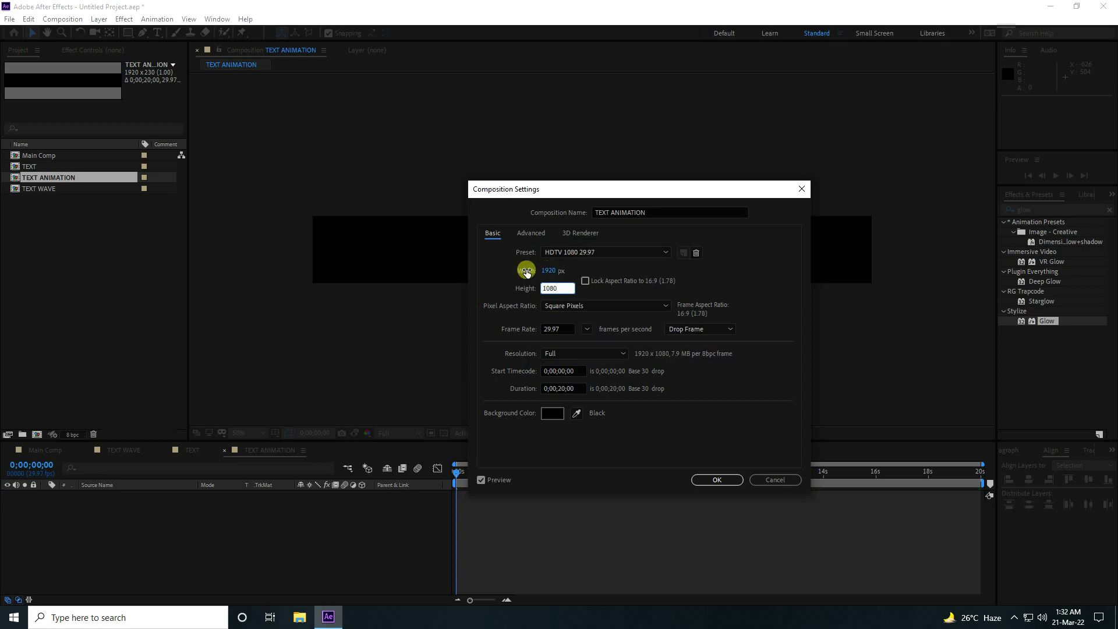
click(600, 251)
click(592, 491)
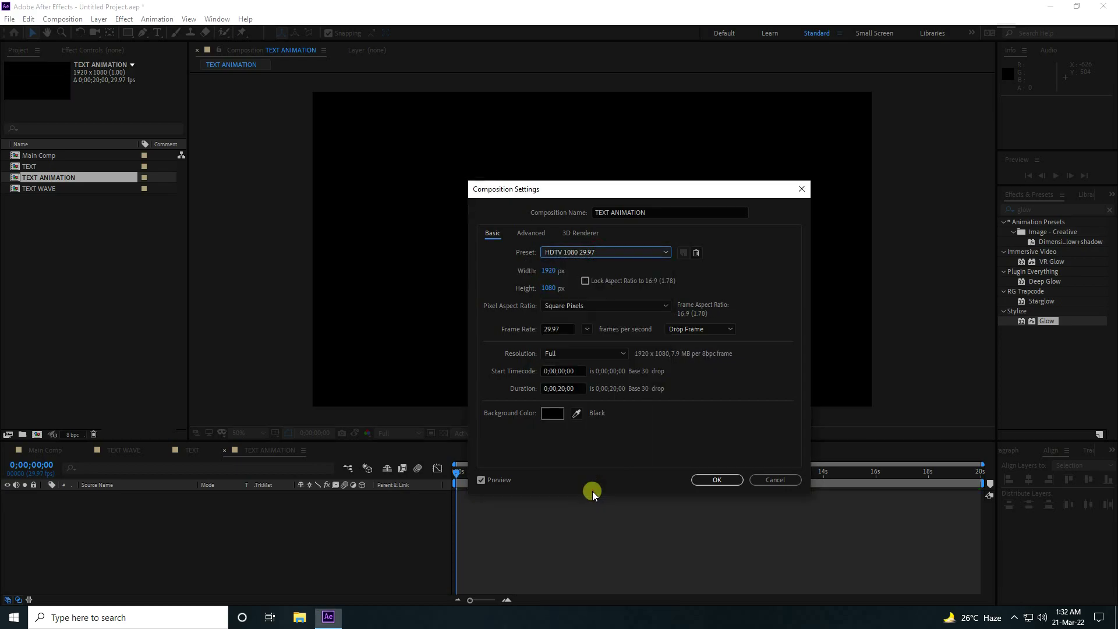
click(718, 480)
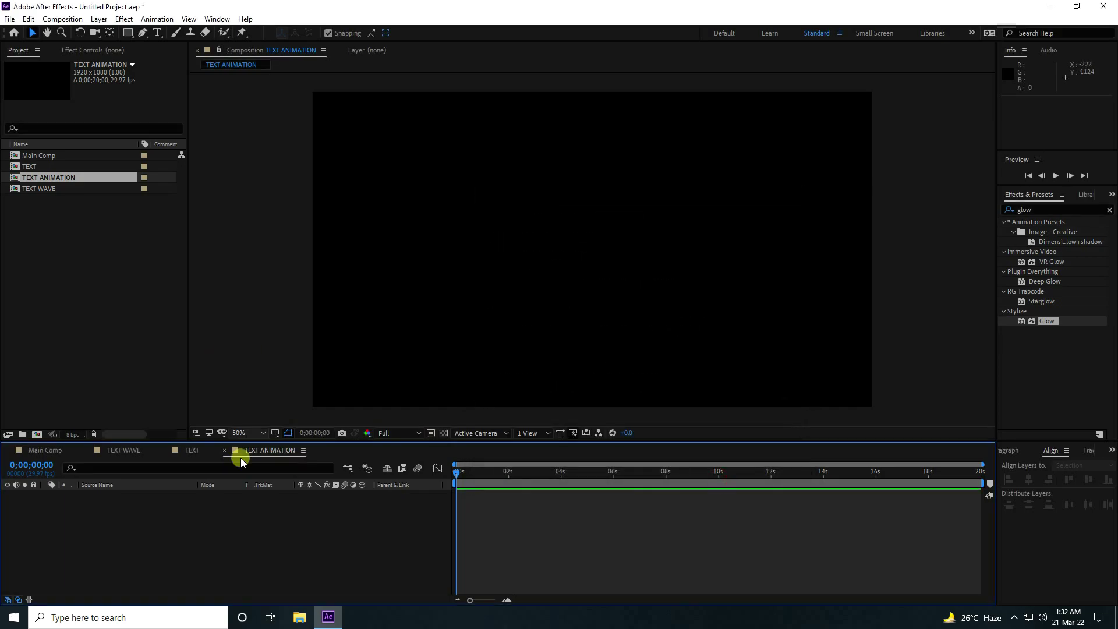
- Add a text layer containing the letter "A" to the TEXT ANIMATION composition
click(158, 32)
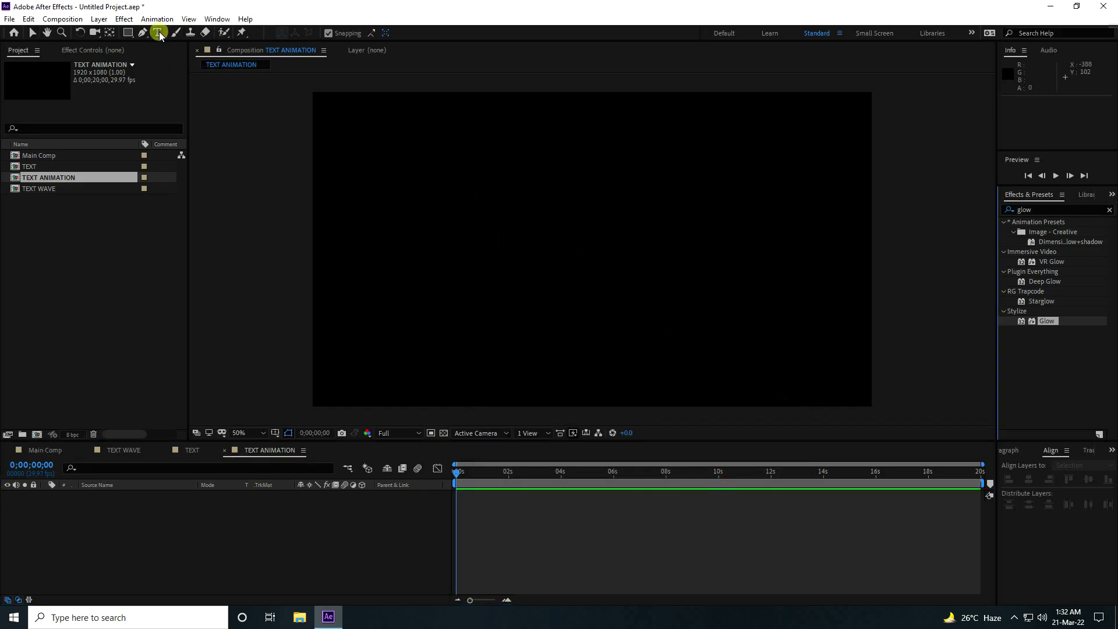
click(501, 255)
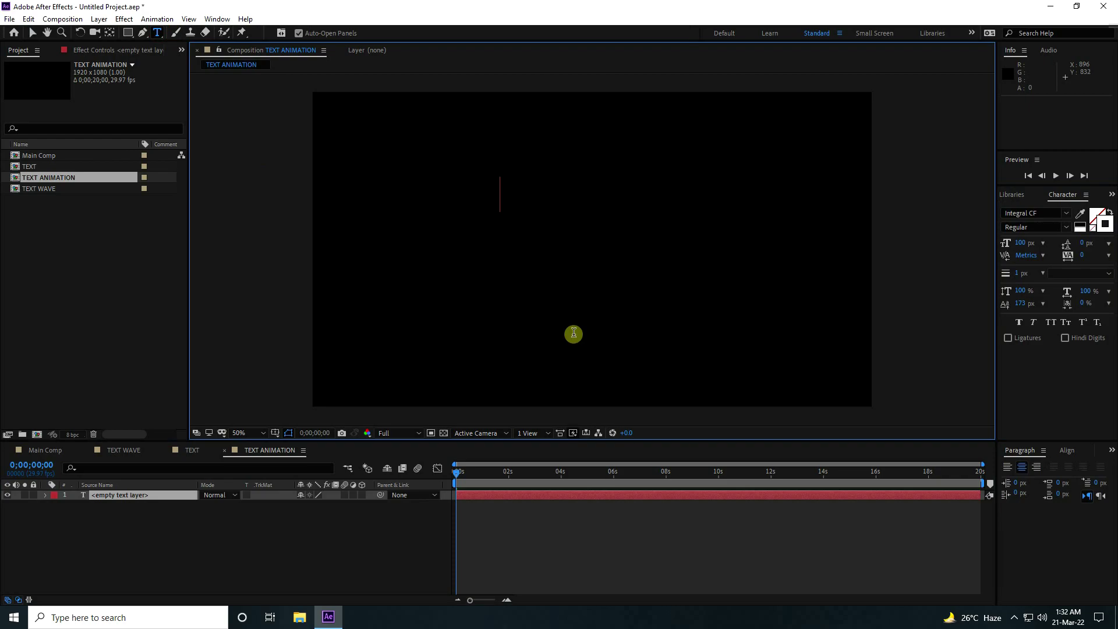
text(A)
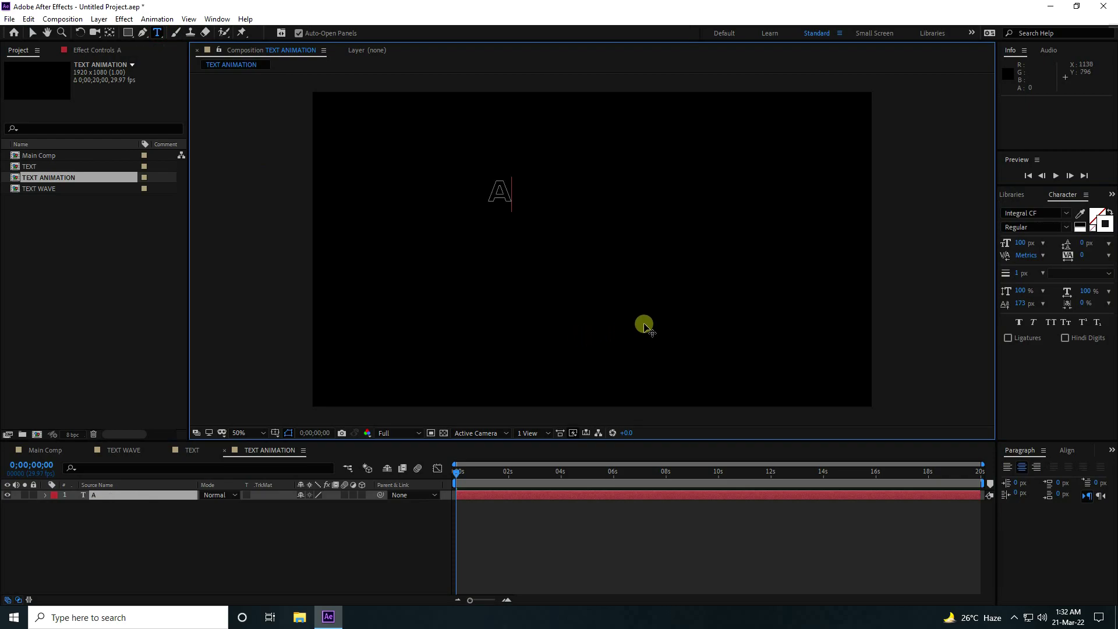
click(31, 34)
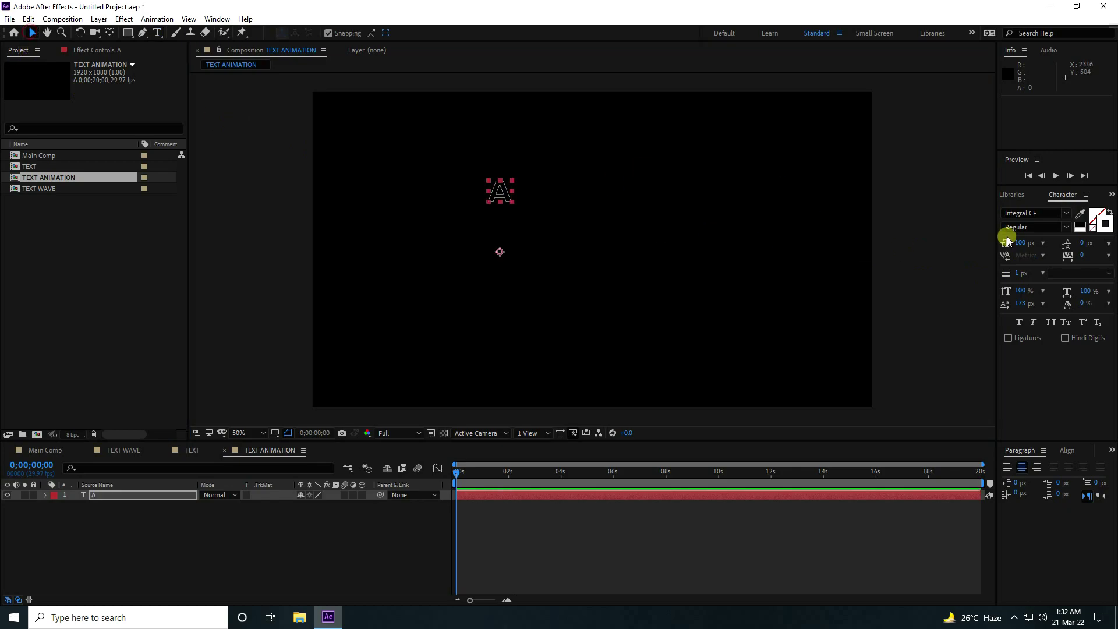
- Give the letter A a white fill without stroke, a 500 px font size and the Heavy style of Integral CF
click(1094, 229)
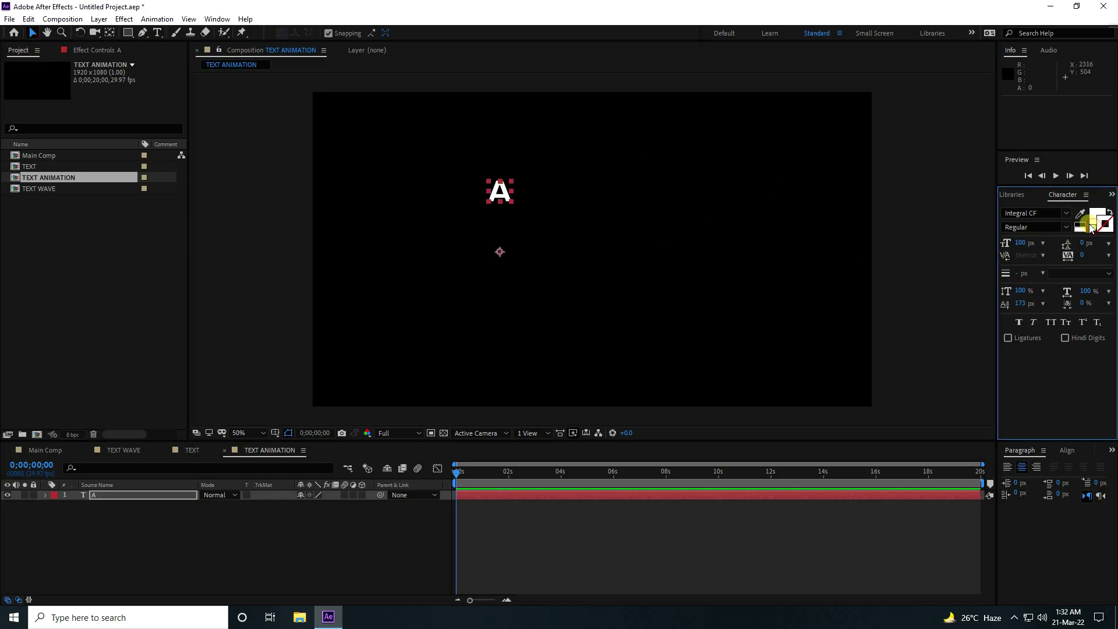
click(1025, 245)
text(500)
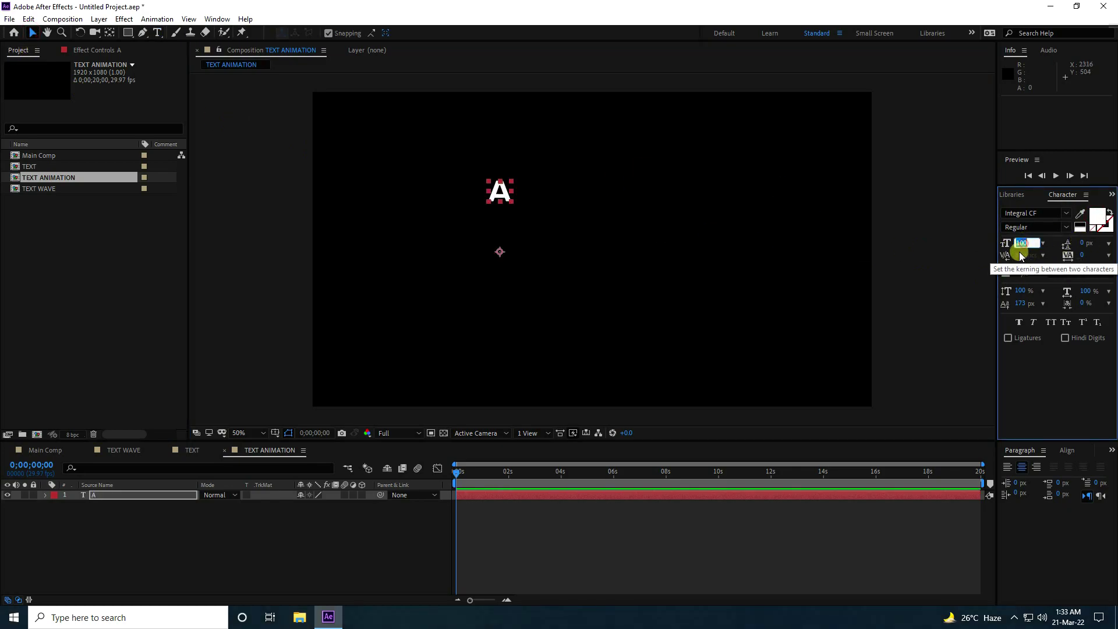
click(1013, 291)
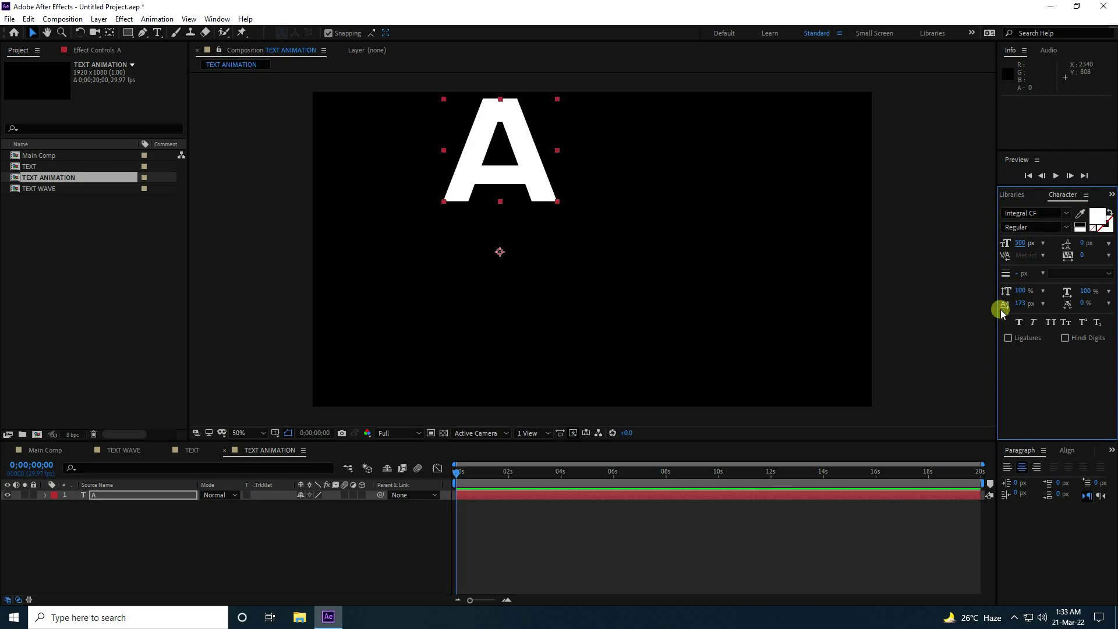
click(1066, 229)
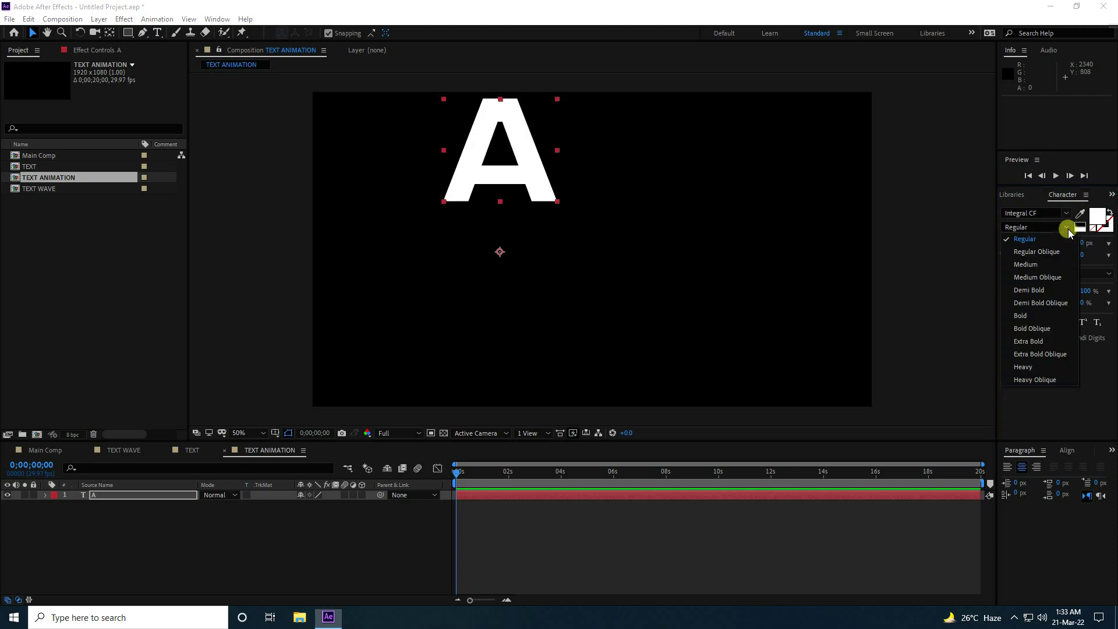
click(1024, 367)
- Centre the A layer's anchor point on the letter and align the layer to the horizontal and vertical centre of the composition
click(152, 495)
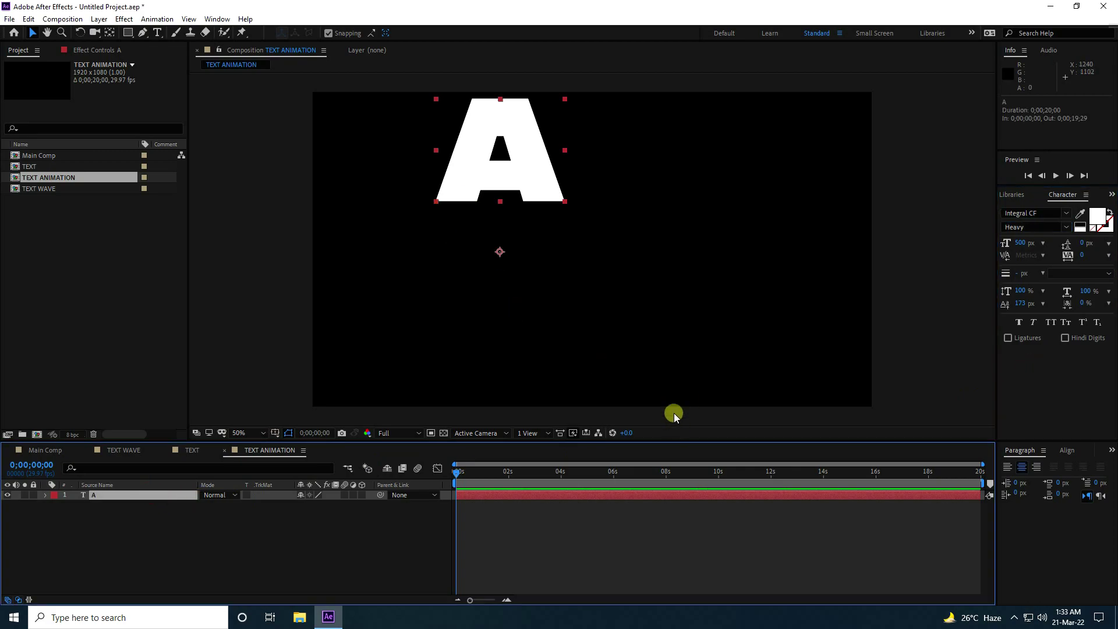
key(ctrl+alt+Home)
click(1072, 451)
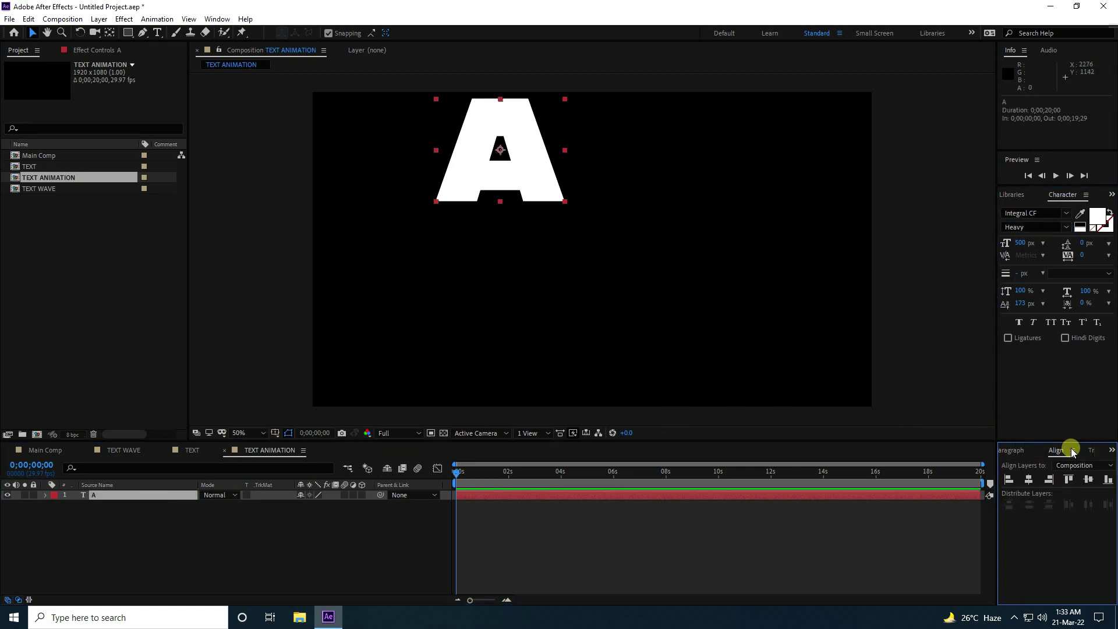
click(1028, 479)
click(1089, 479)
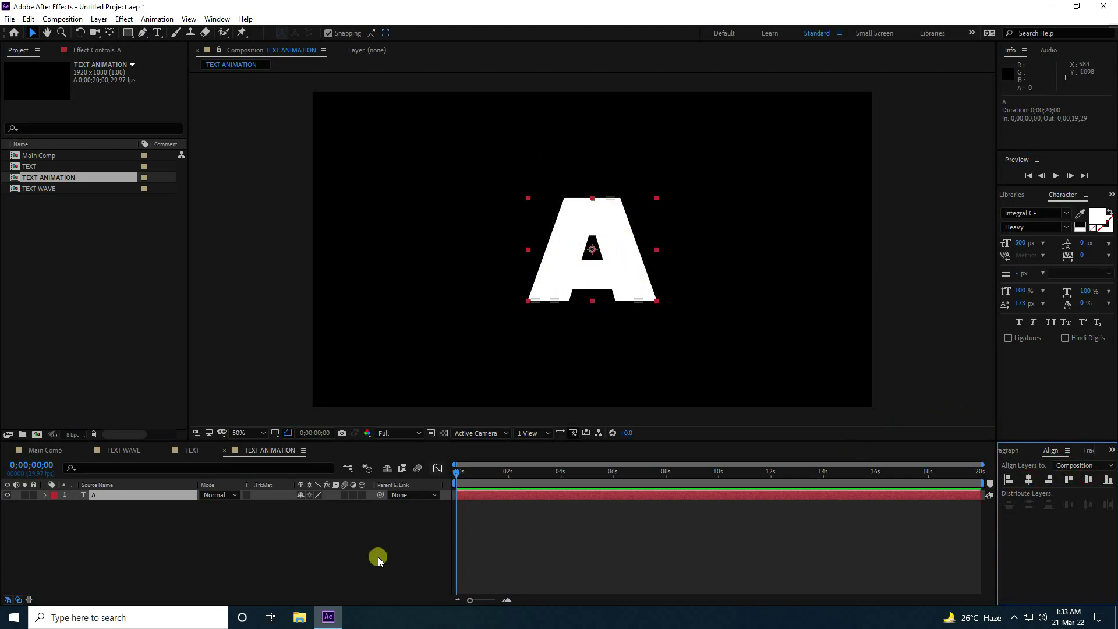
- Add the expression wiggle(0.3,1000) to the A layer's Position
click(117, 495)
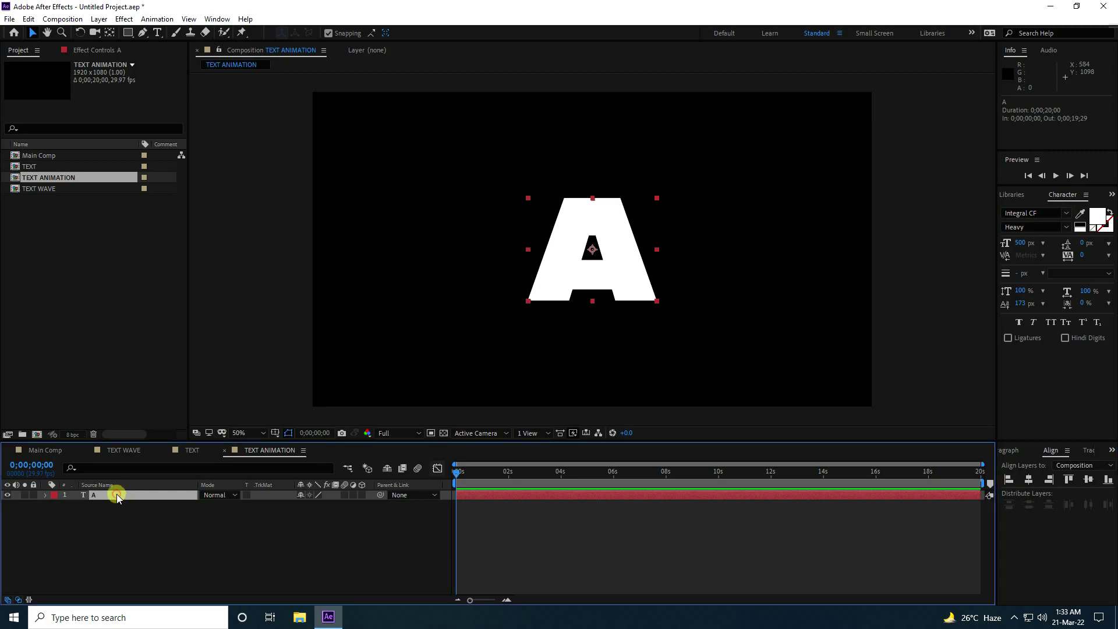
key(p)
alt+click(75, 505)
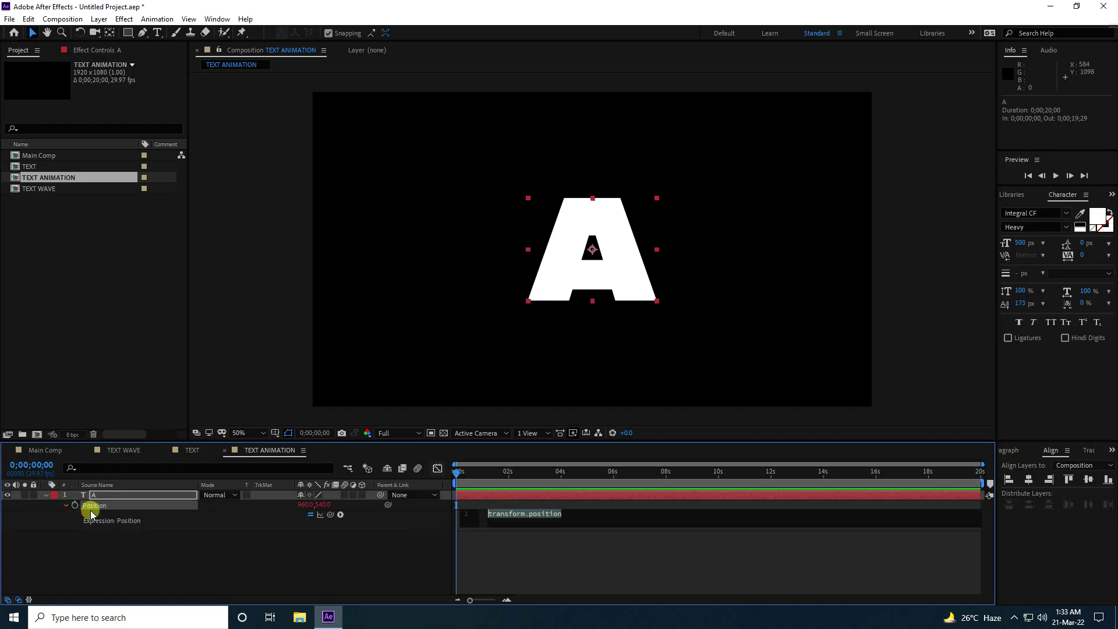
text(wiggle())
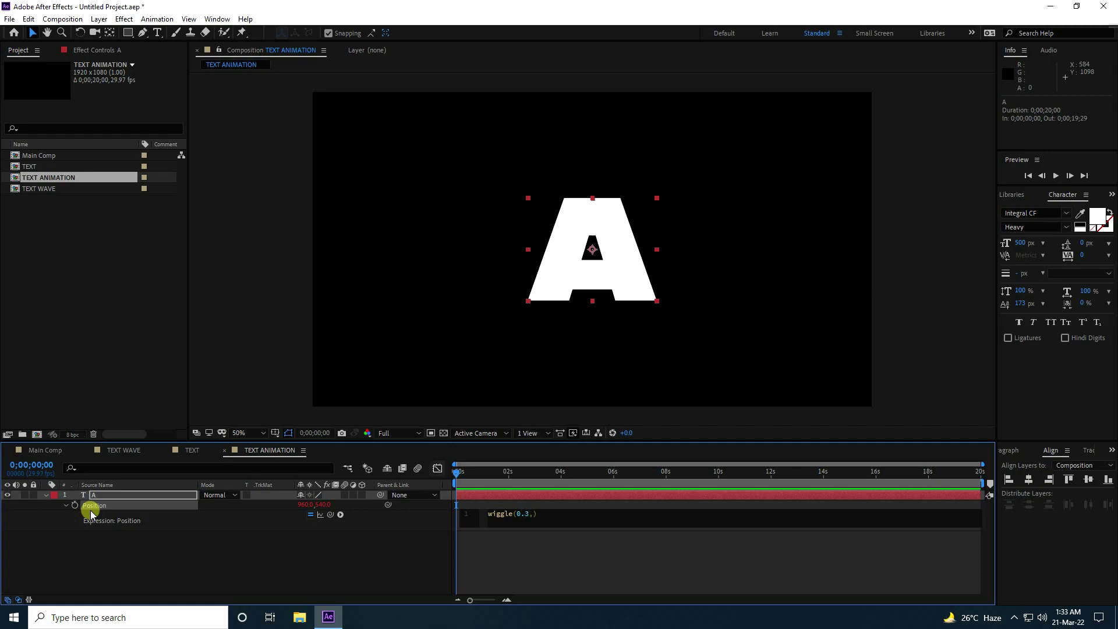
click(91, 514)
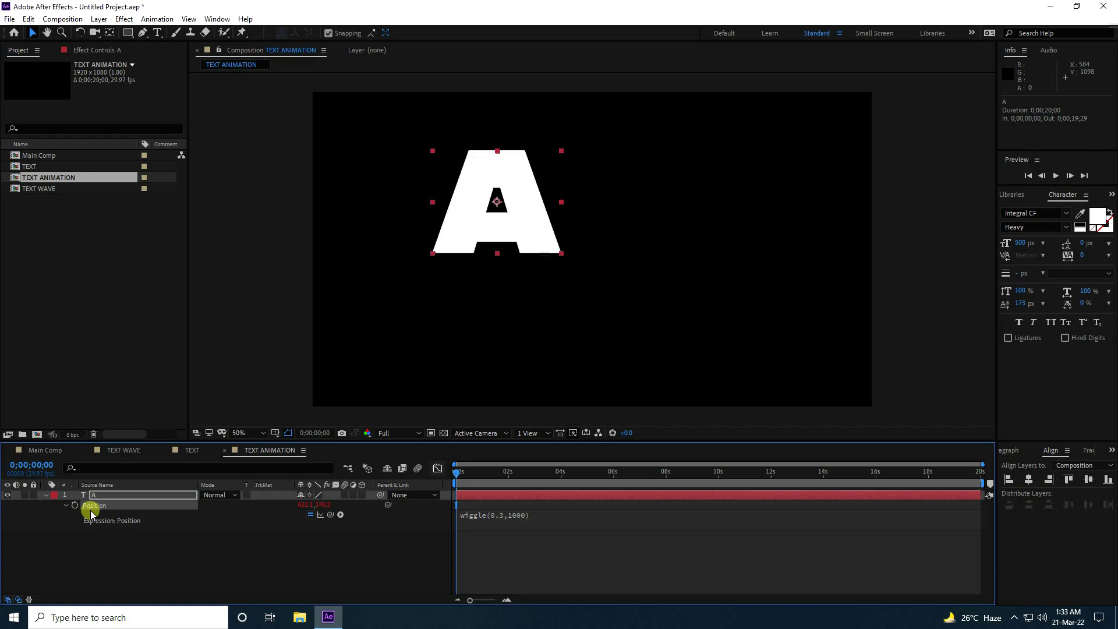
- Preview the wiggling letter A, stop playback and return to the start of the composition
key(space)
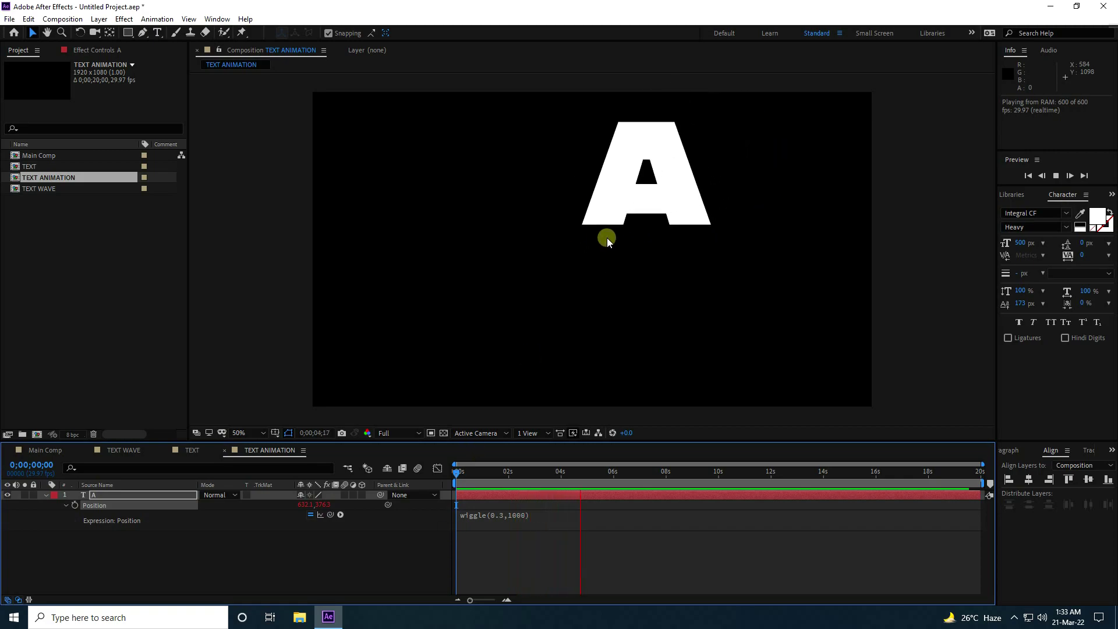
key(space)
drag(575, 475, 387, 492)
- Add the expression wiggle(0.2,700) to the A layer's Rotation and preview the spinning letter
click(93, 496)
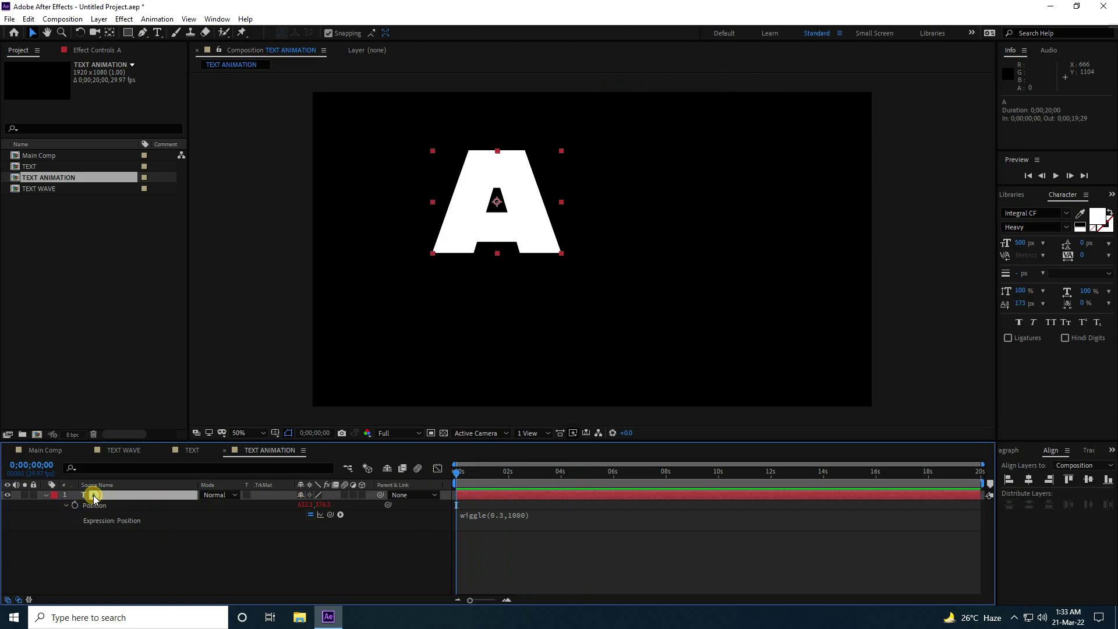
key(r)
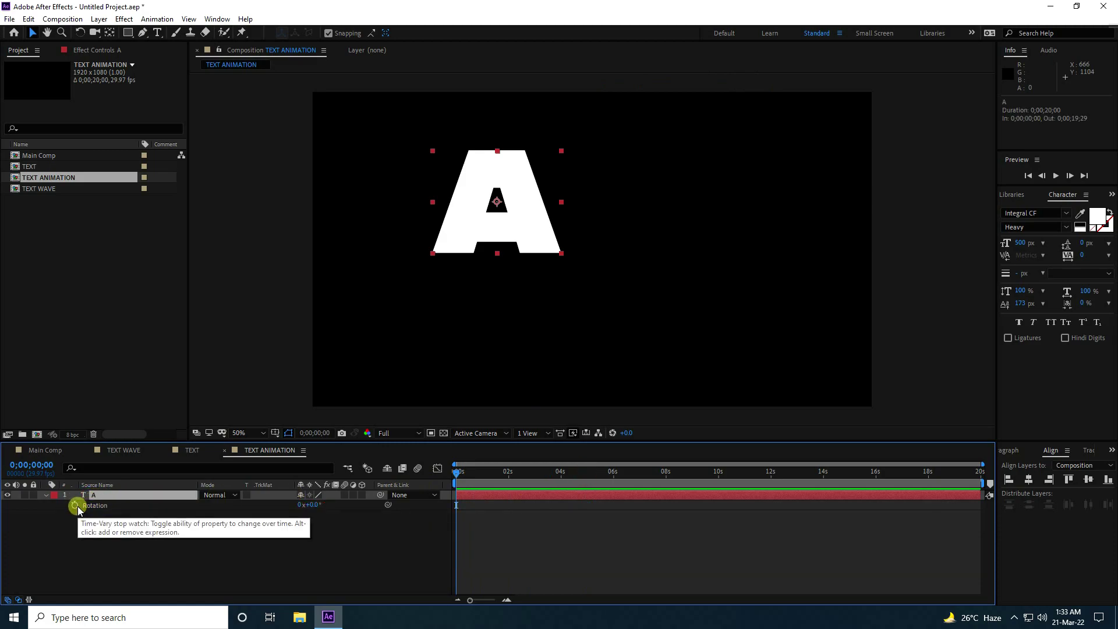
alt+click(77, 505)
text(wi)
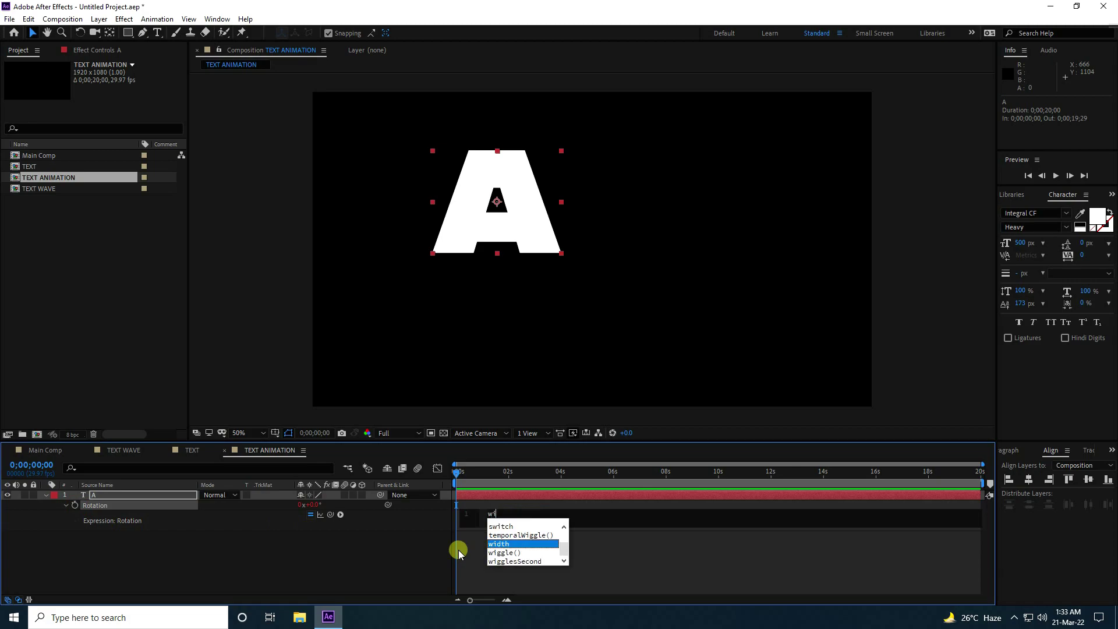
text(gg)
key(Return)
text(0)
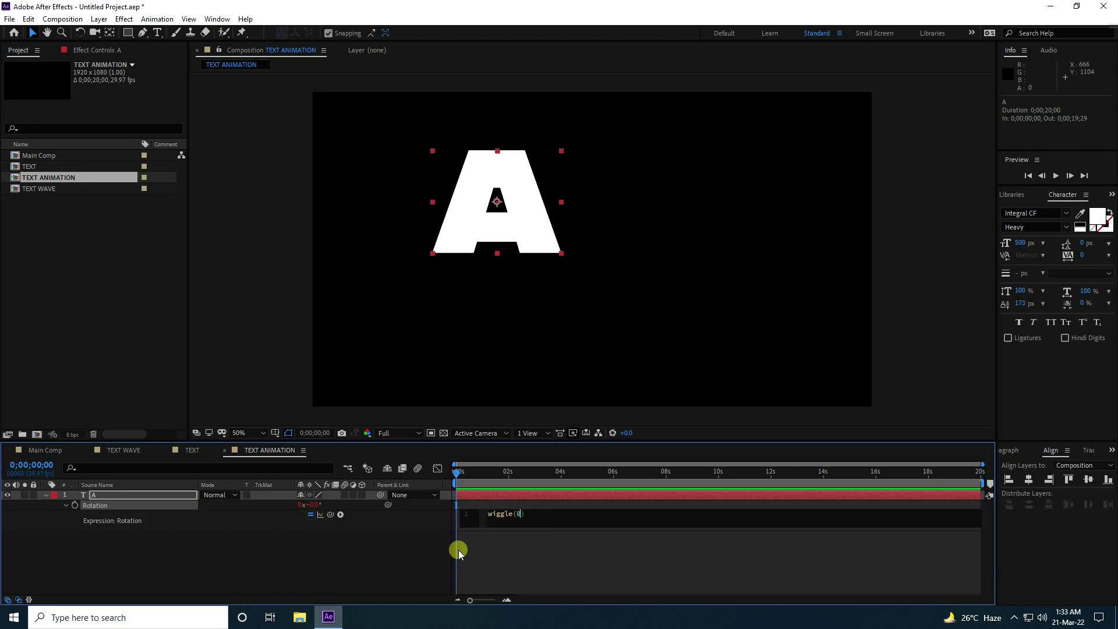
text(.2,700)
key(KP_Enter)
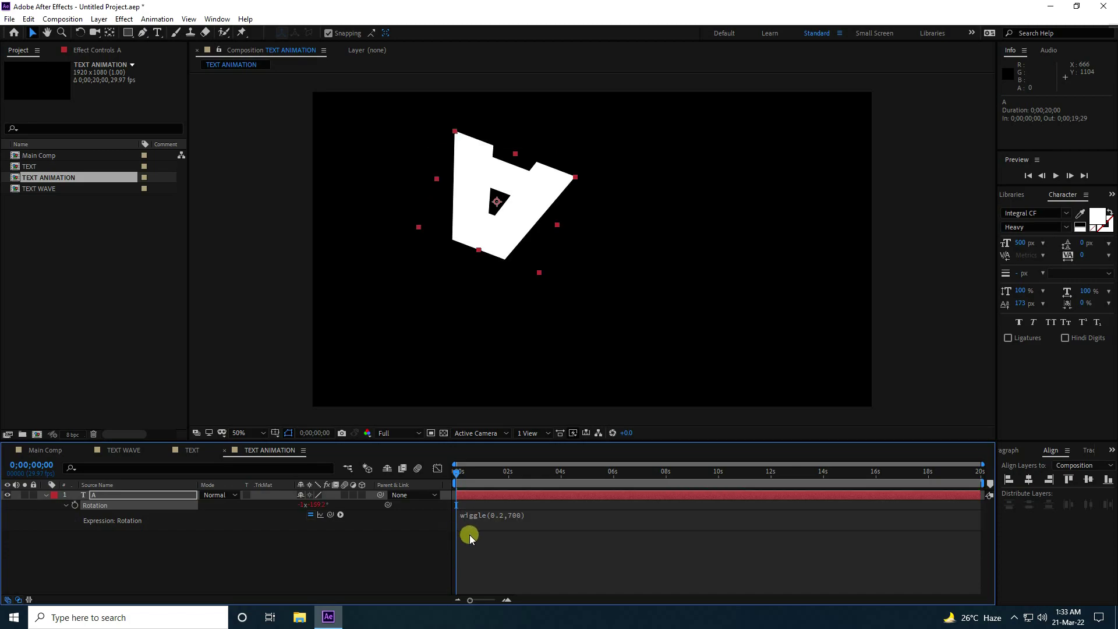
key(space)
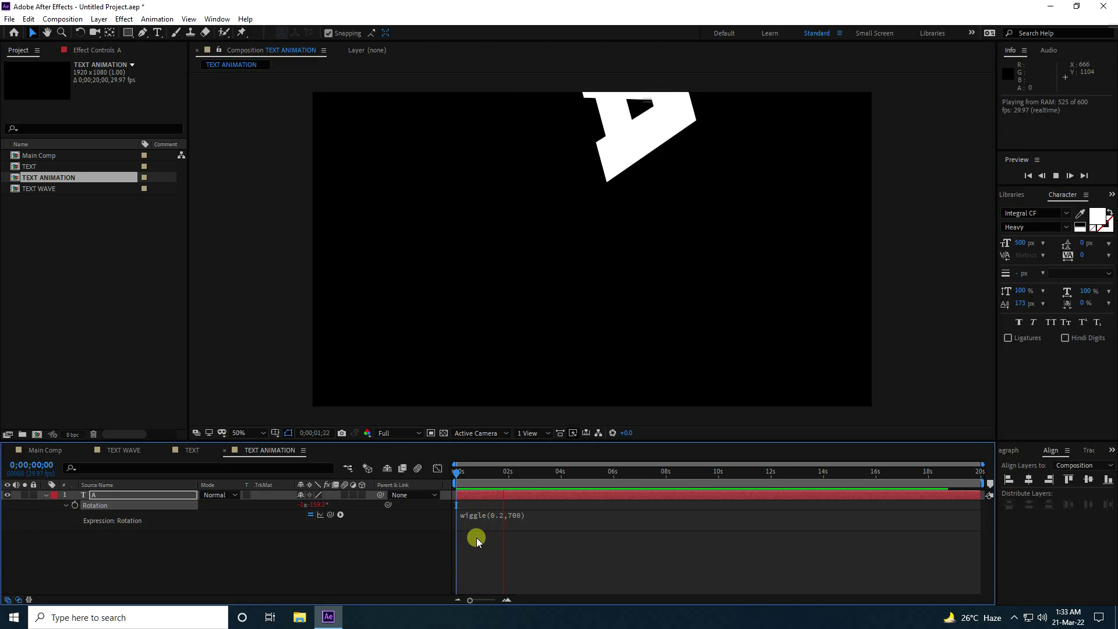
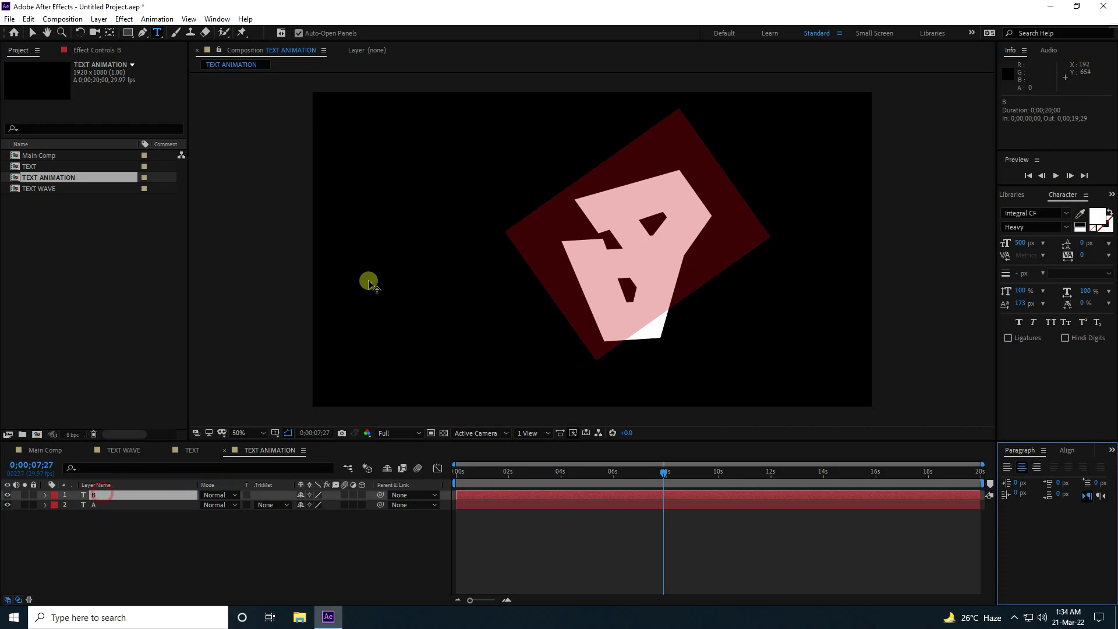
- Replace the text of the layer named B with the letter B and preview both letters from the start
click(555, 222)
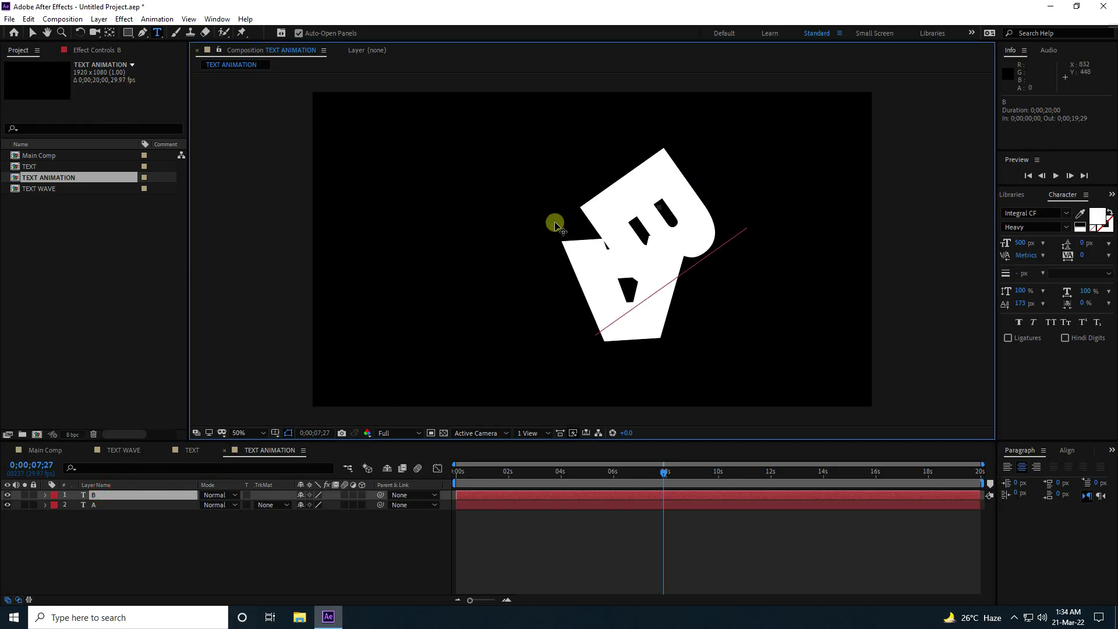
click(32, 33)
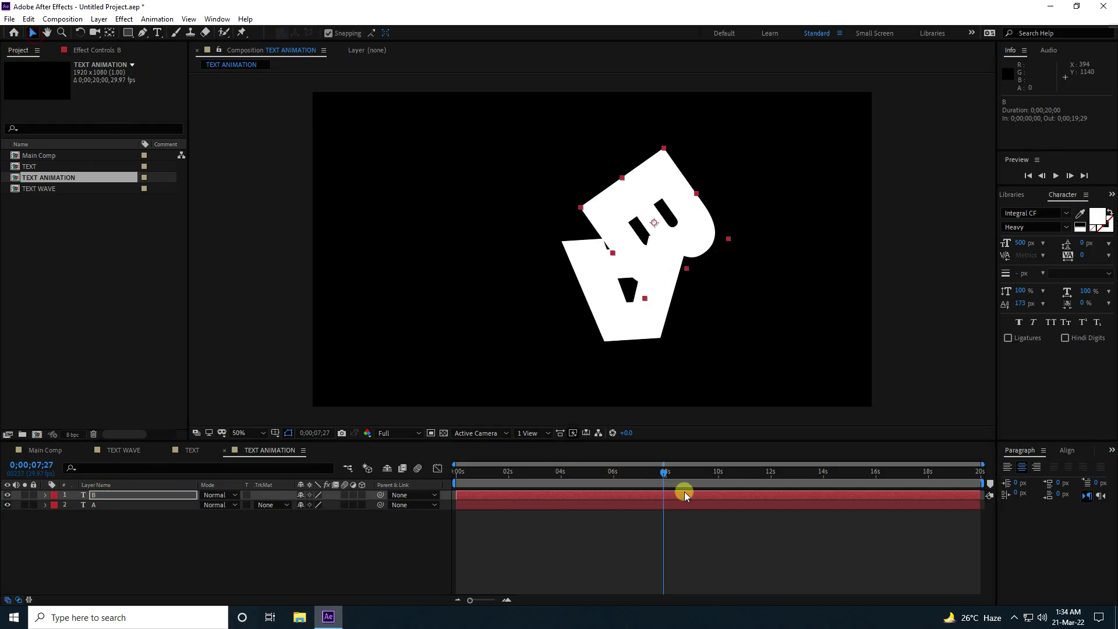
drag(658, 473, 457, 473)
key(space)
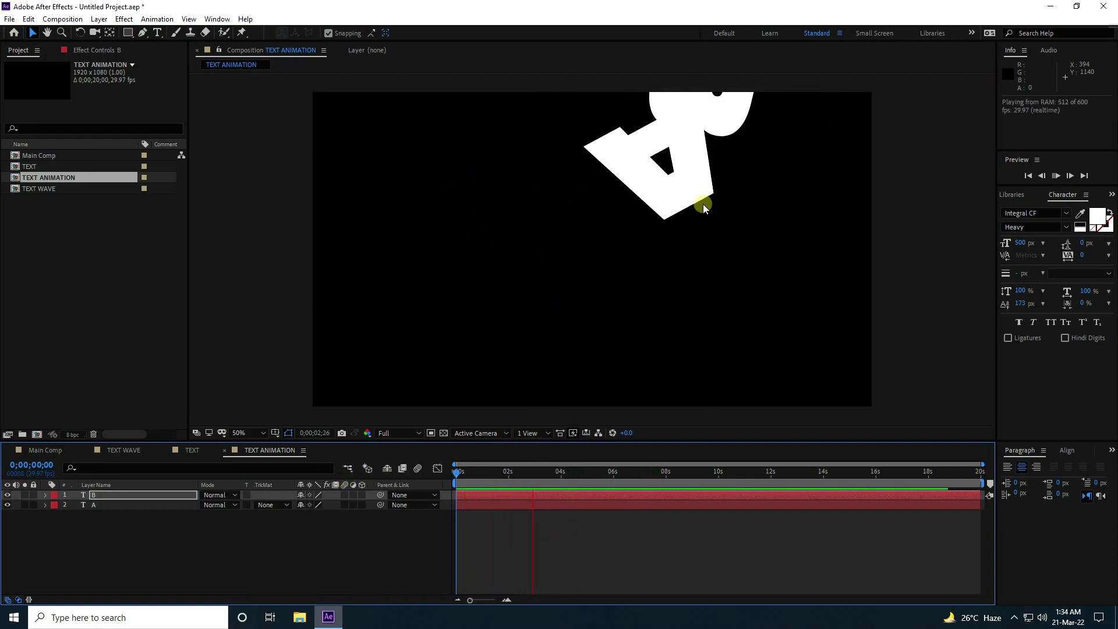
key(space)
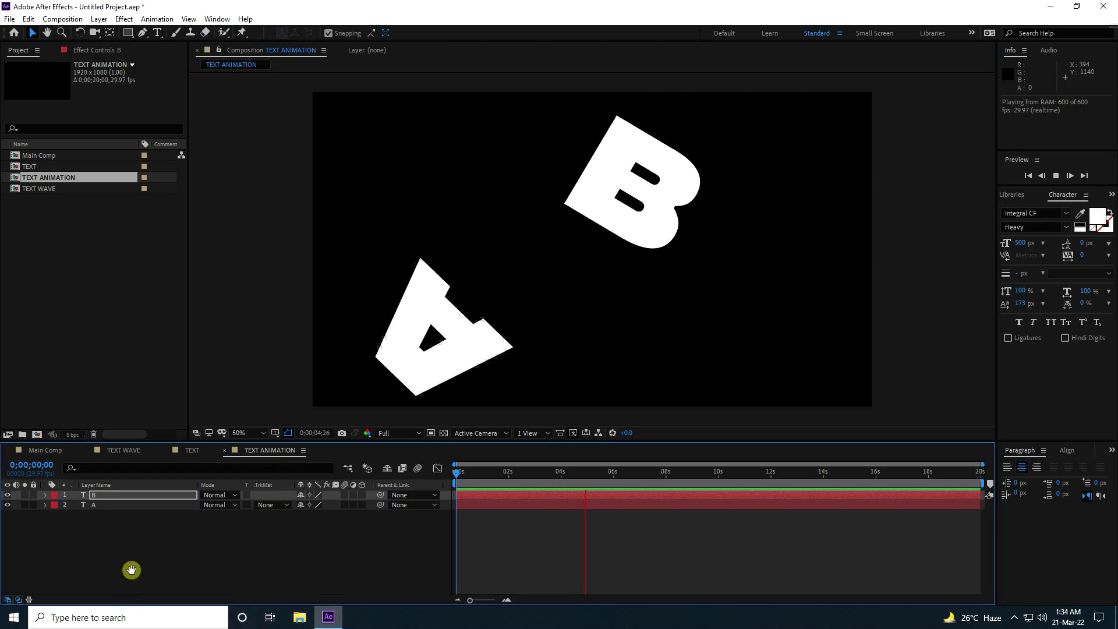
click(137, 545)
- Duplicate the B layer and turn the copy into the letter C, with its layer renamed C
click(99, 499)
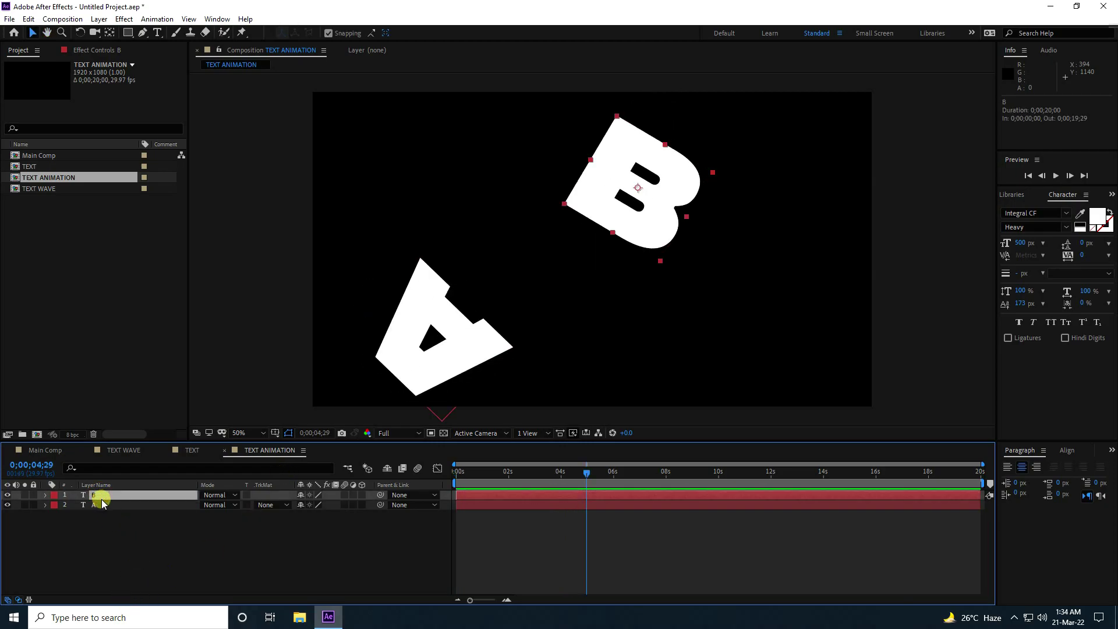
key(ctrl+d)
double_click(99, 500)
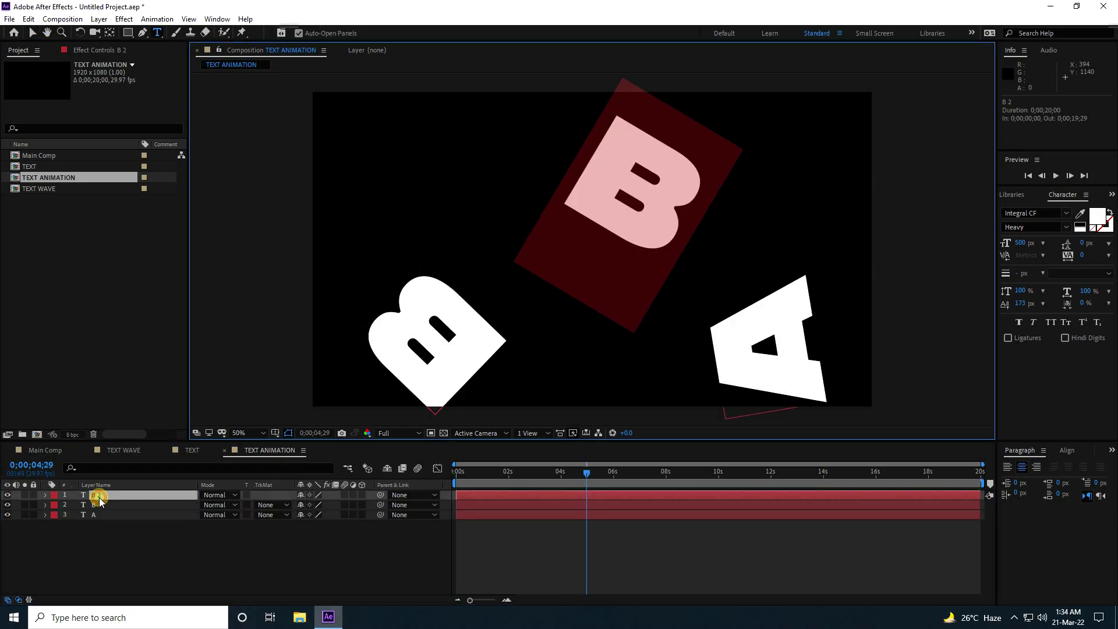
text(Q)
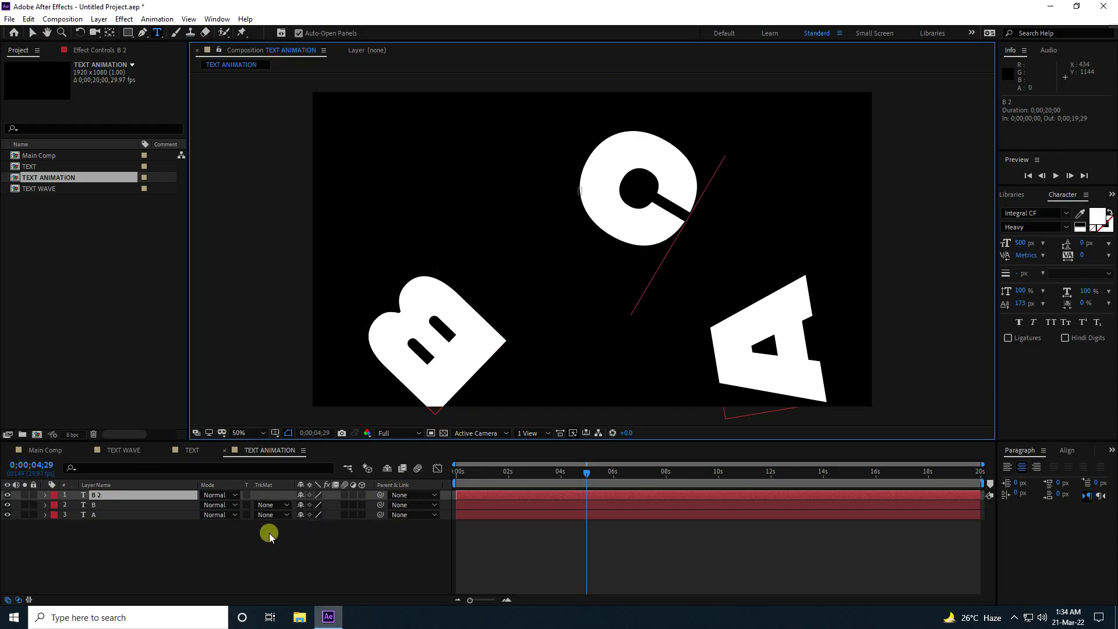
click(112, 522)
right_click(92, 495)
click(100, 482)
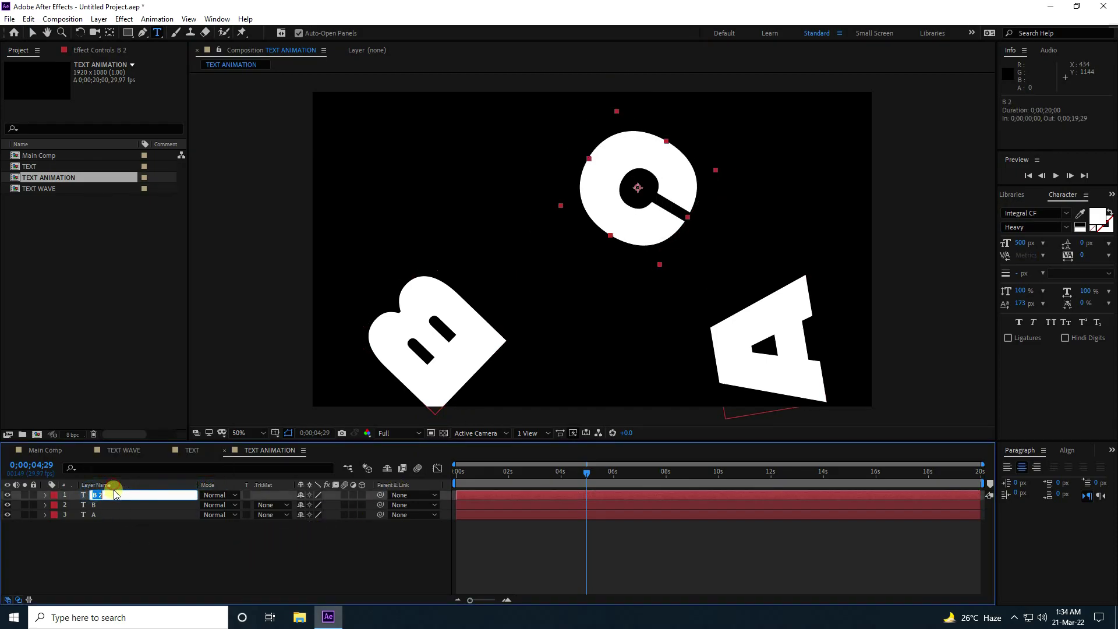
click(145, 562)
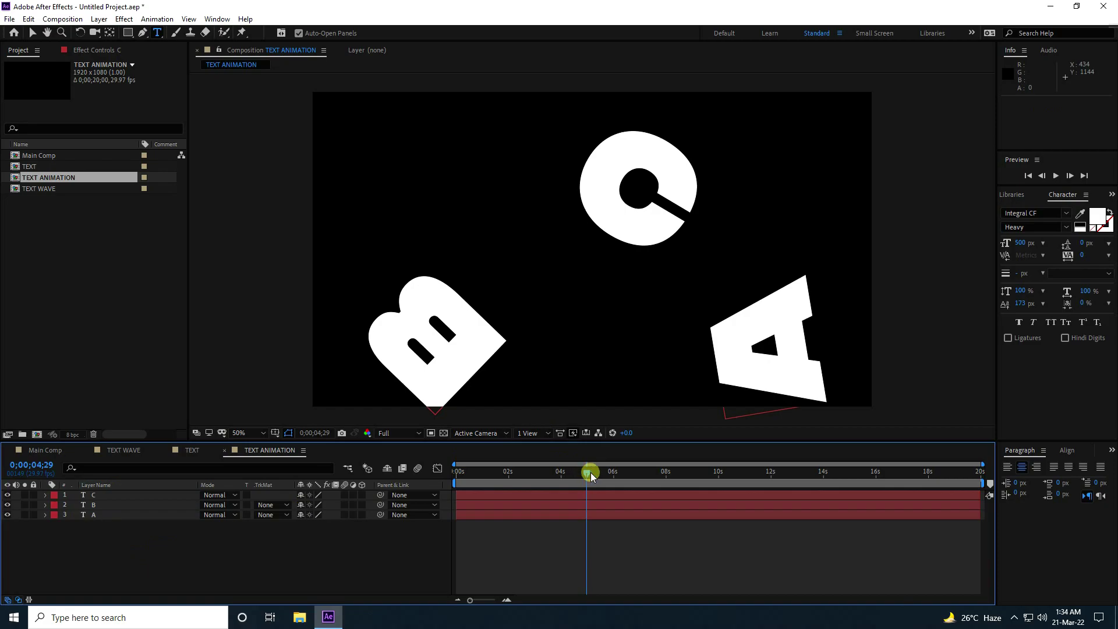
- Preview the three moving letters from the start of the composition, then stop playback
drag(592, 477, 362, 519)
key(space)
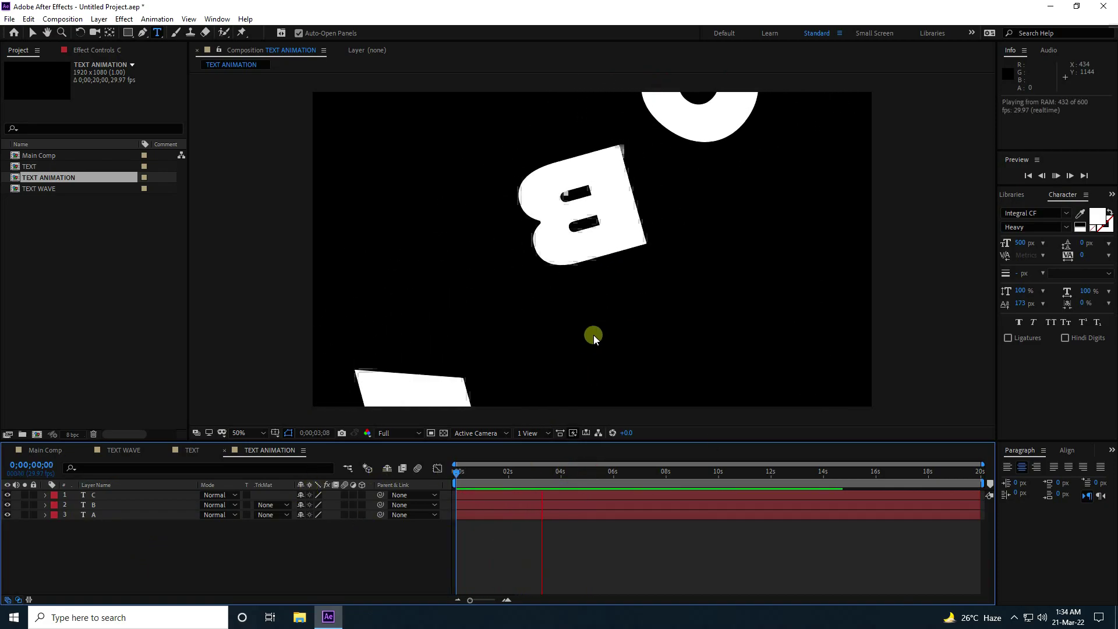
click(127, 561)
- Duplicate the C layer twice
click(95, 495)
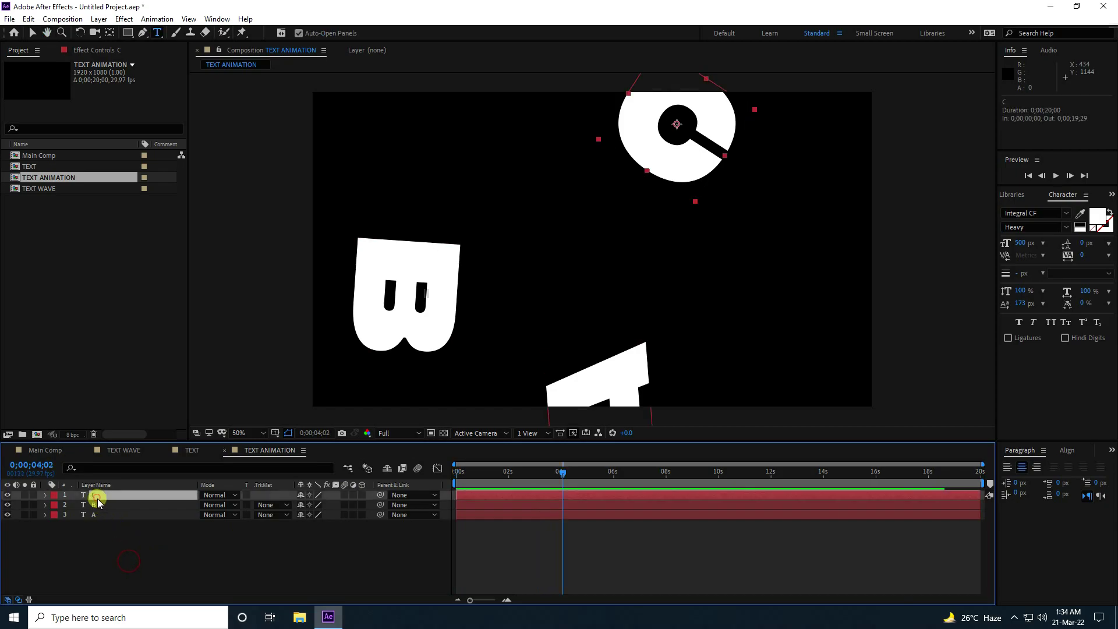
key(ctrl+d)
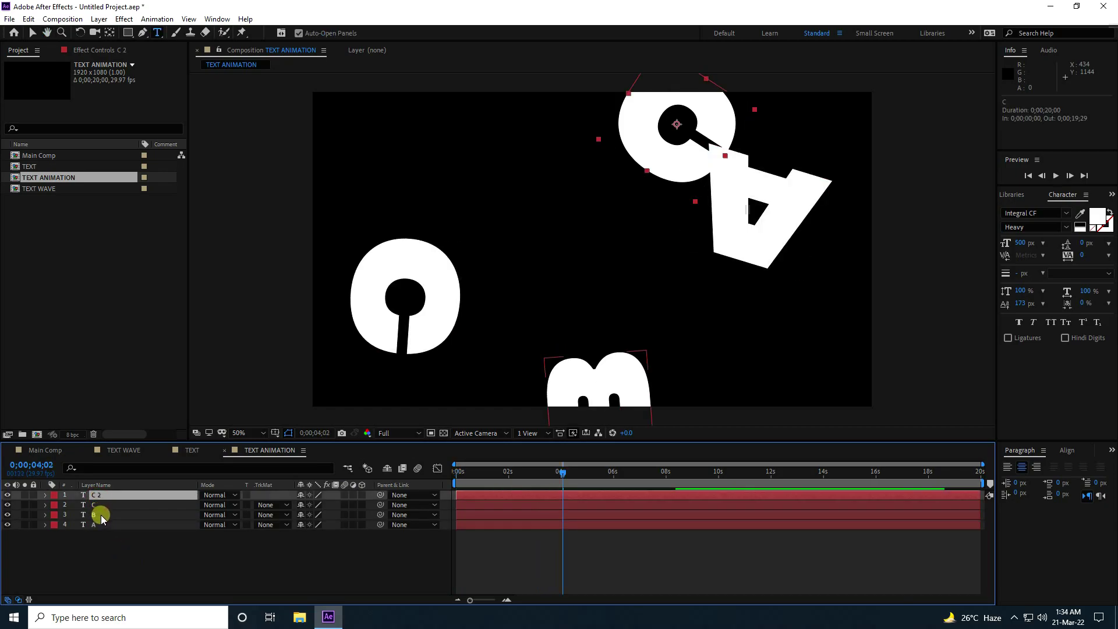
key(ctrl+d)
- Rename the C 2 layer D and change its text to the letter D
click(99, 507)
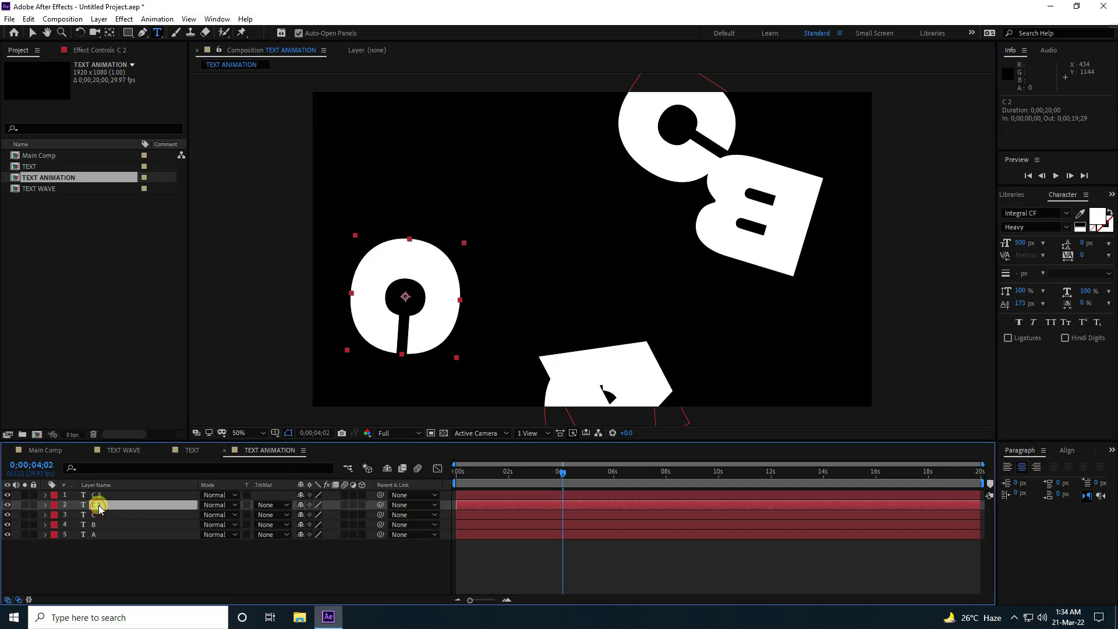
right_click(99, 508)
click(123, 498)
text(D)
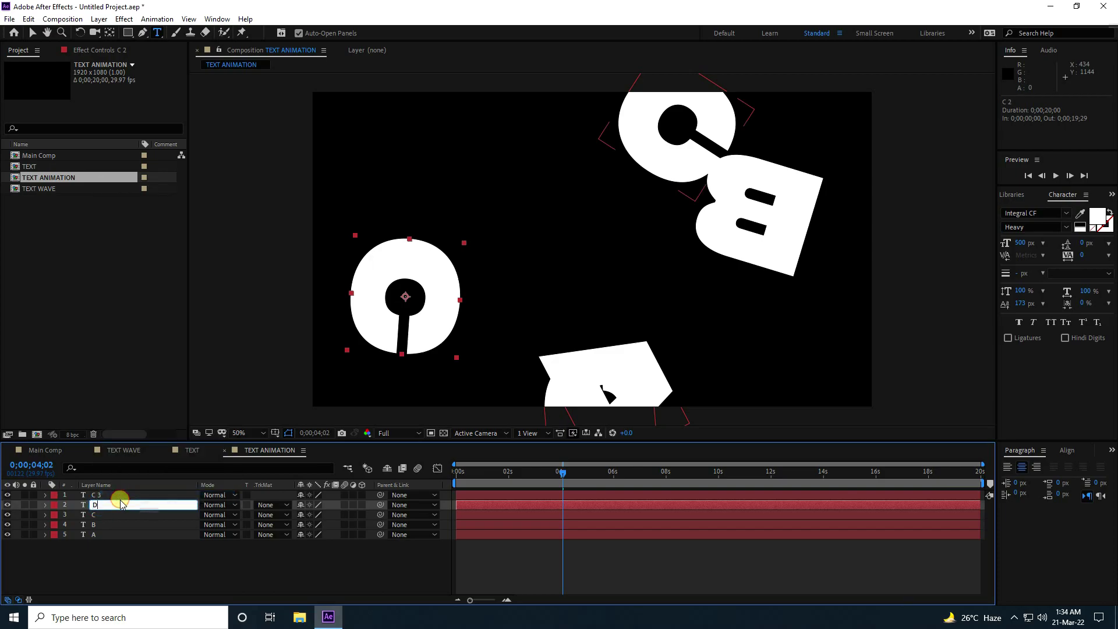
click(118, 543)
double_click(100, 502)
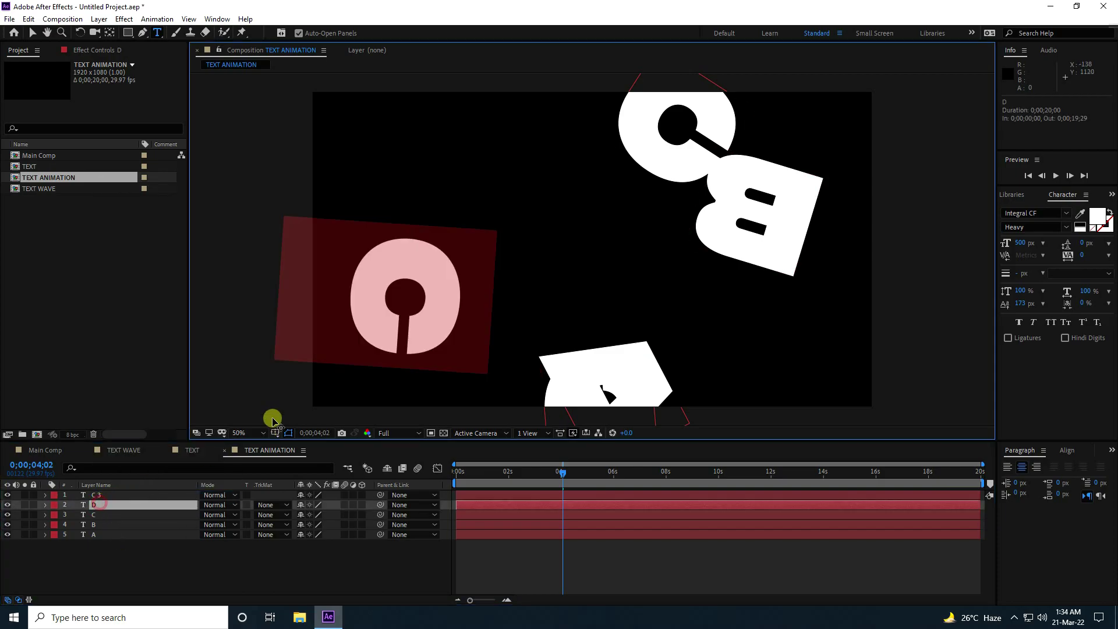
text(D)
click(144, 560)
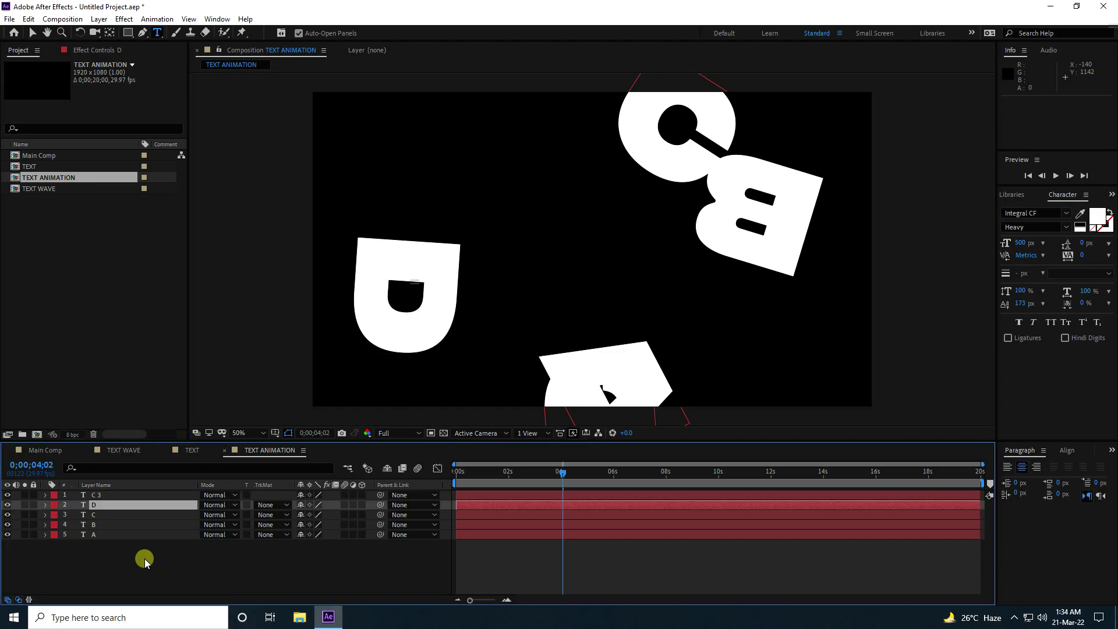
- Rename the C 3 layer E and change its text to the letter E
click(96, 496)
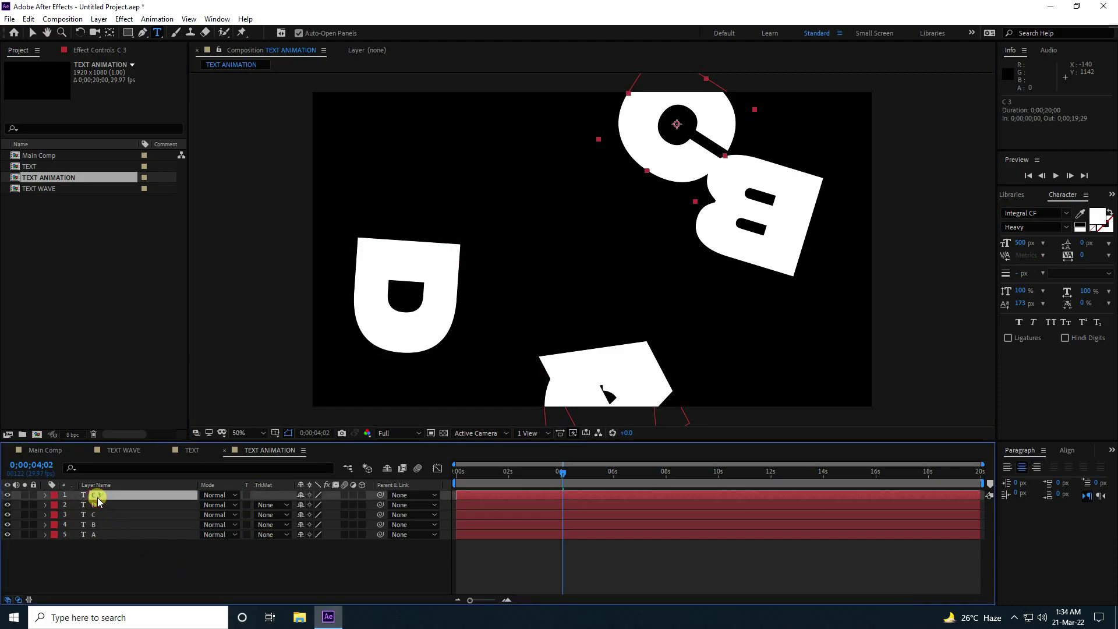
right_click(97, 502)
click(111, 489)
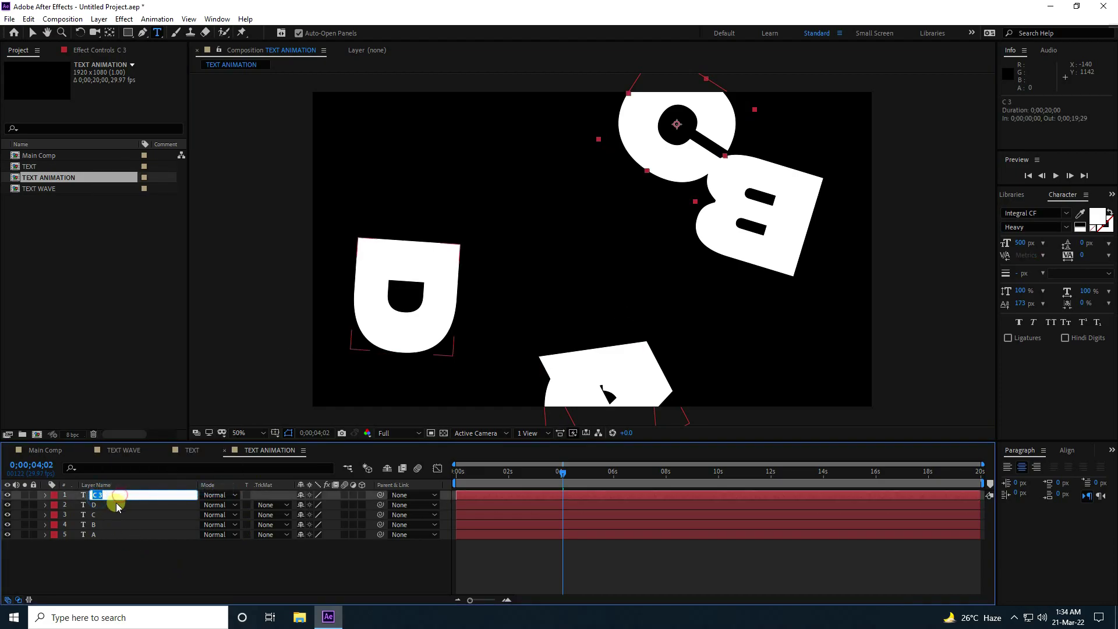
text(E)
click(127, 568)
click(100, 496)
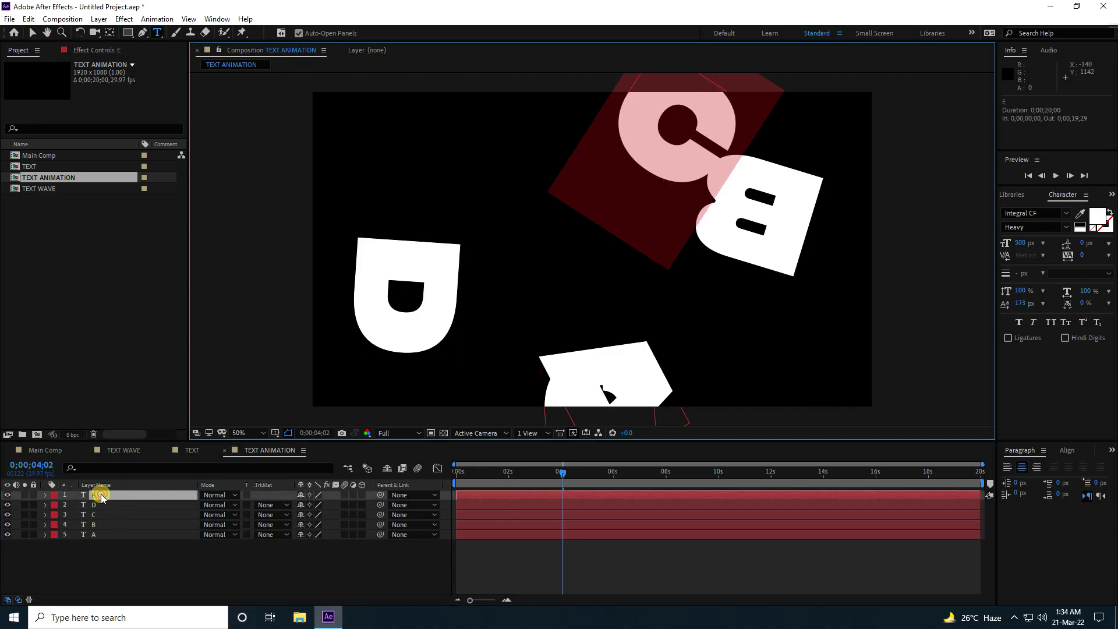
click(145, 564)
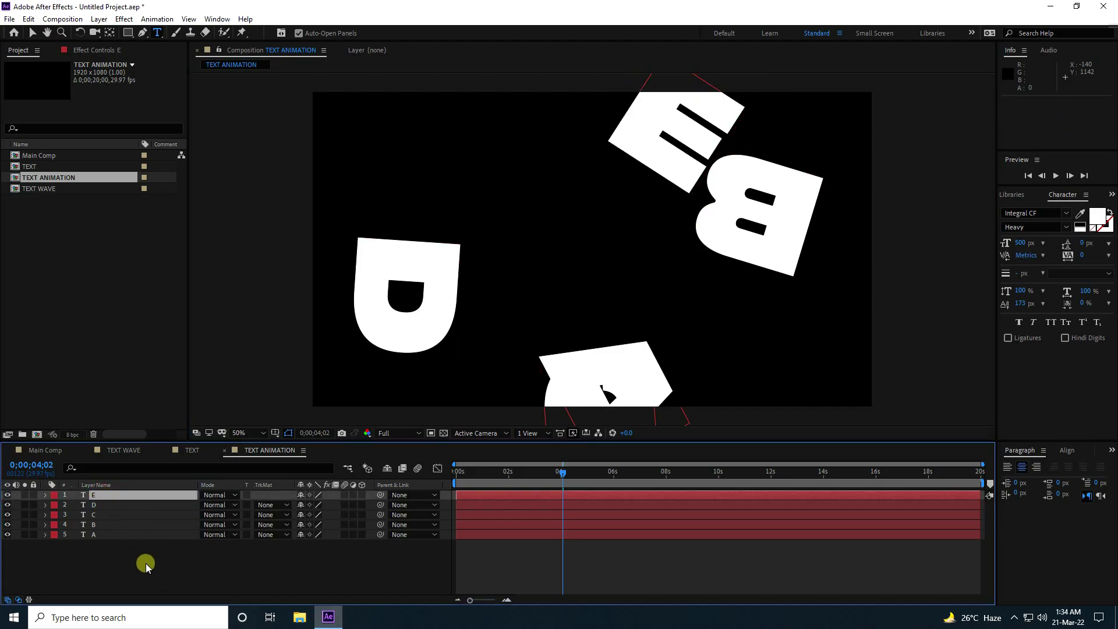
- Duplicate the E layer and turn the copy into the letter F, with its layer renamed F
click(97, 502)
click(96, 496)
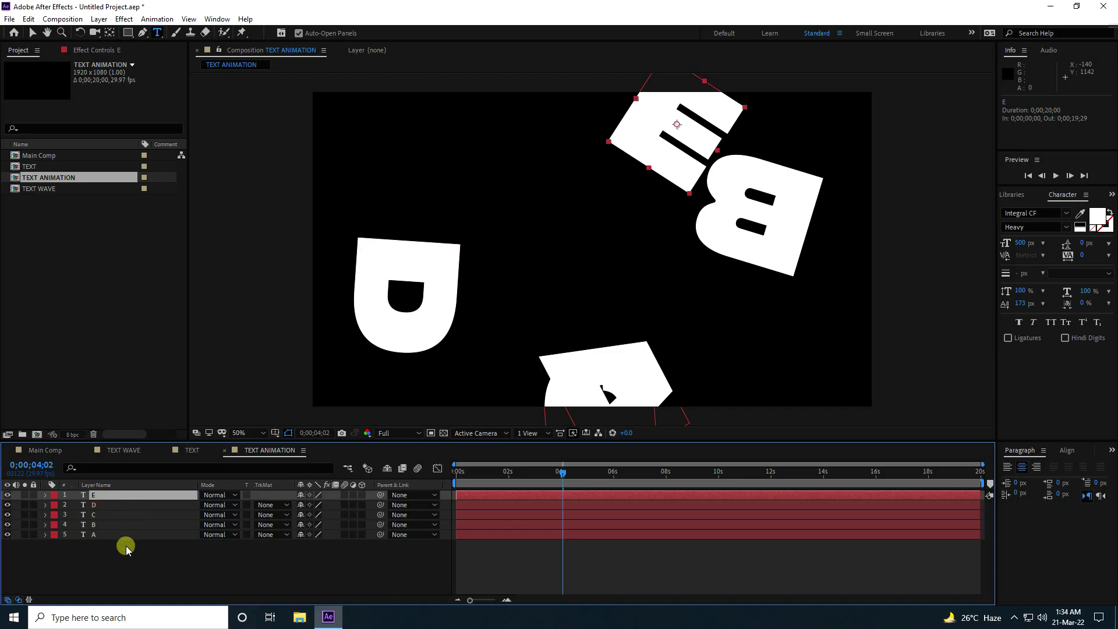
key(ctrl+d)
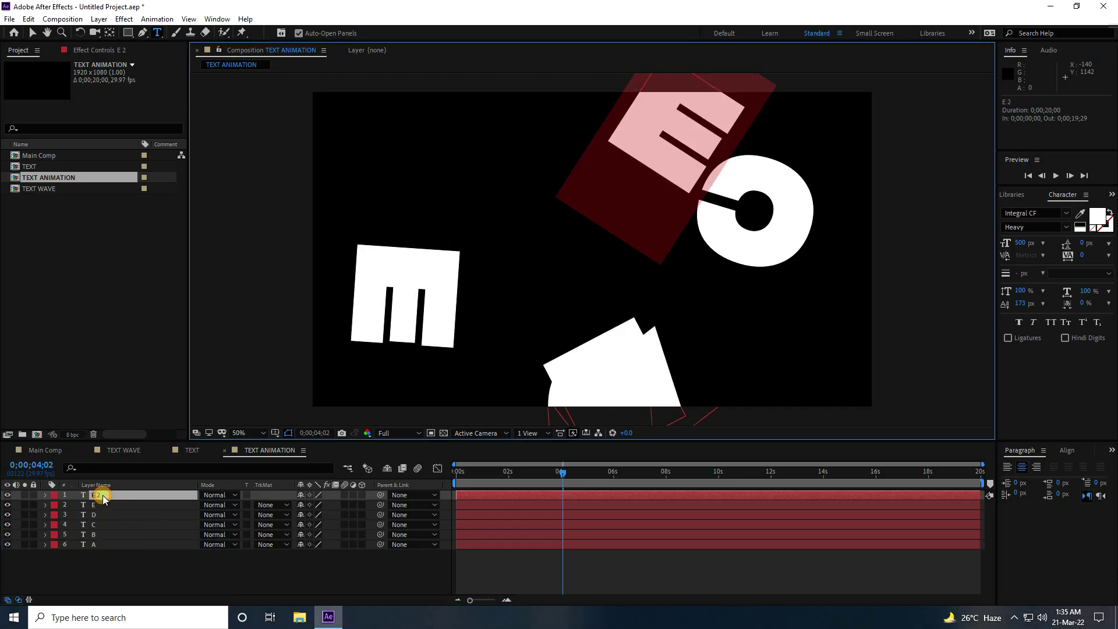
click(106, 564)
right_click(102, 495)
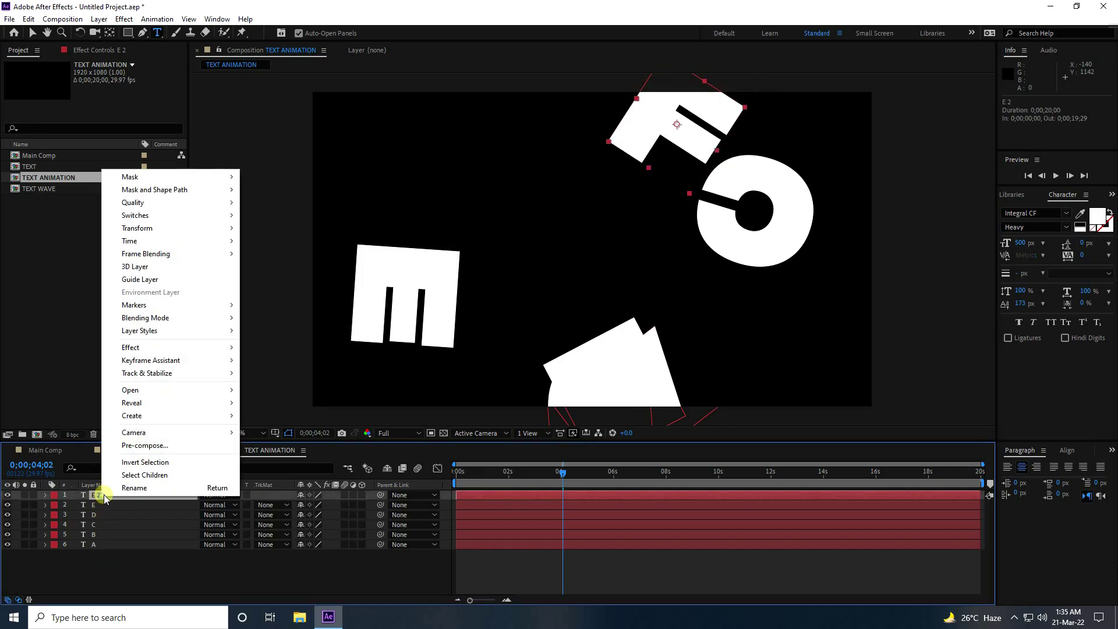
click(116, 499)
text(F)
click(130, 566)
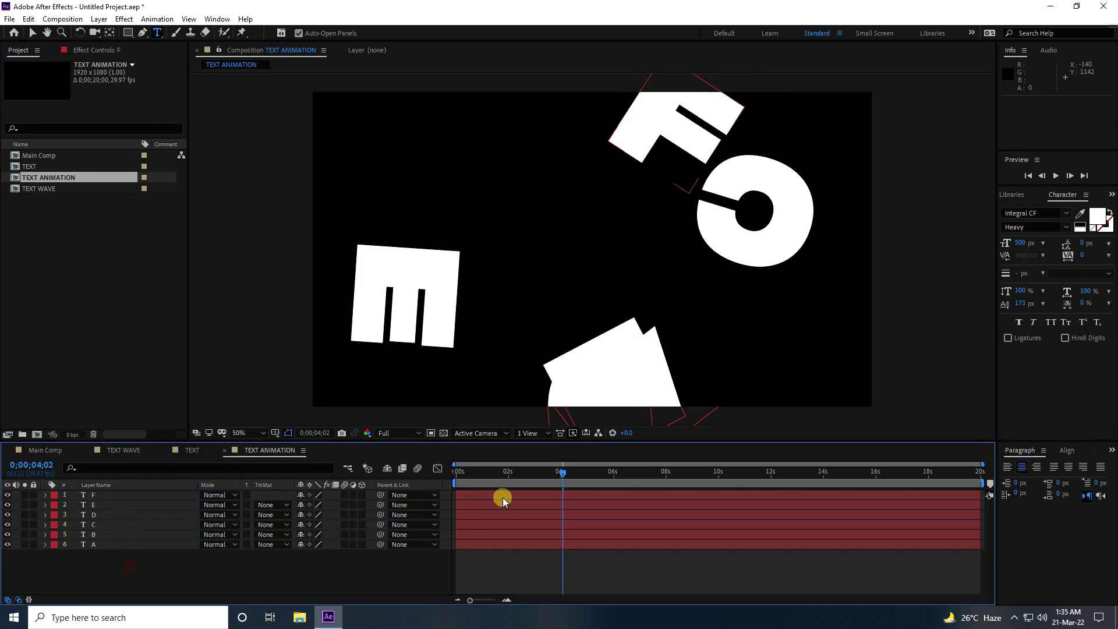
- Preview all six letters from the start of the composition, then stop playback
key(Home)
key(space)
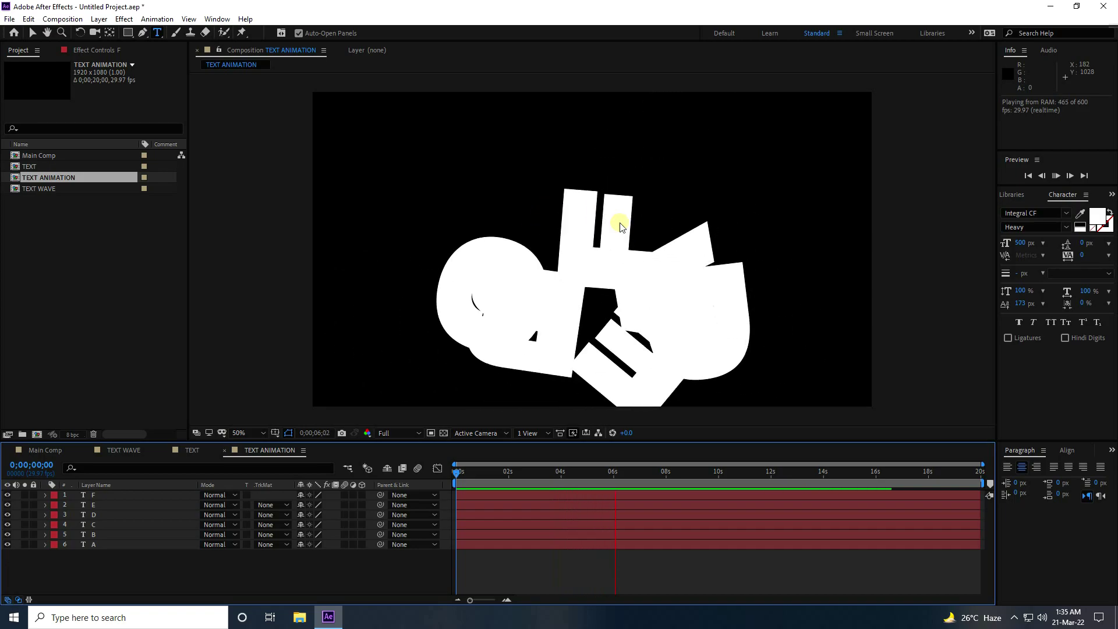
click(271, 465)
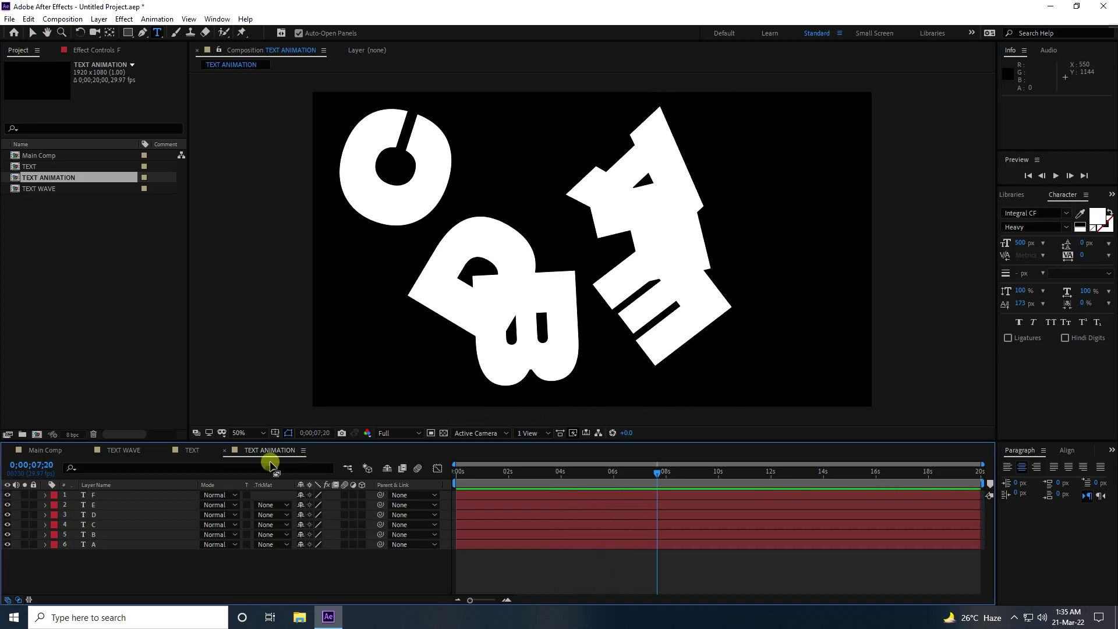
- Add the TEXT ANIMATION composition to Main Comp as a layer beneath TEXT WAVE
click(45, 451)
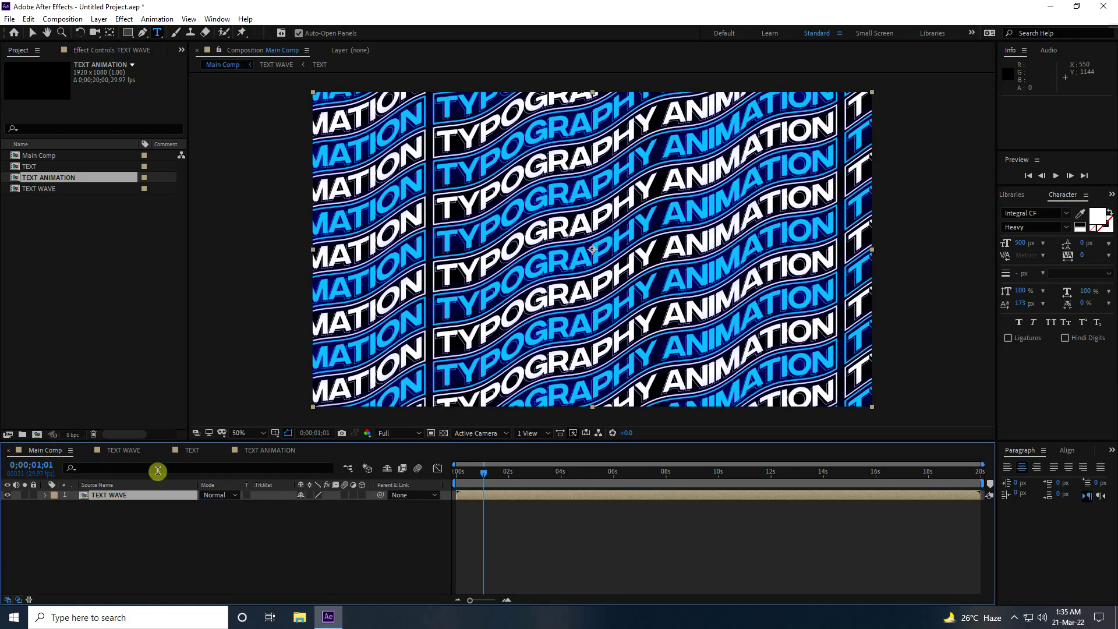
click(32, 178)
drag(72, 175, 113, 516)
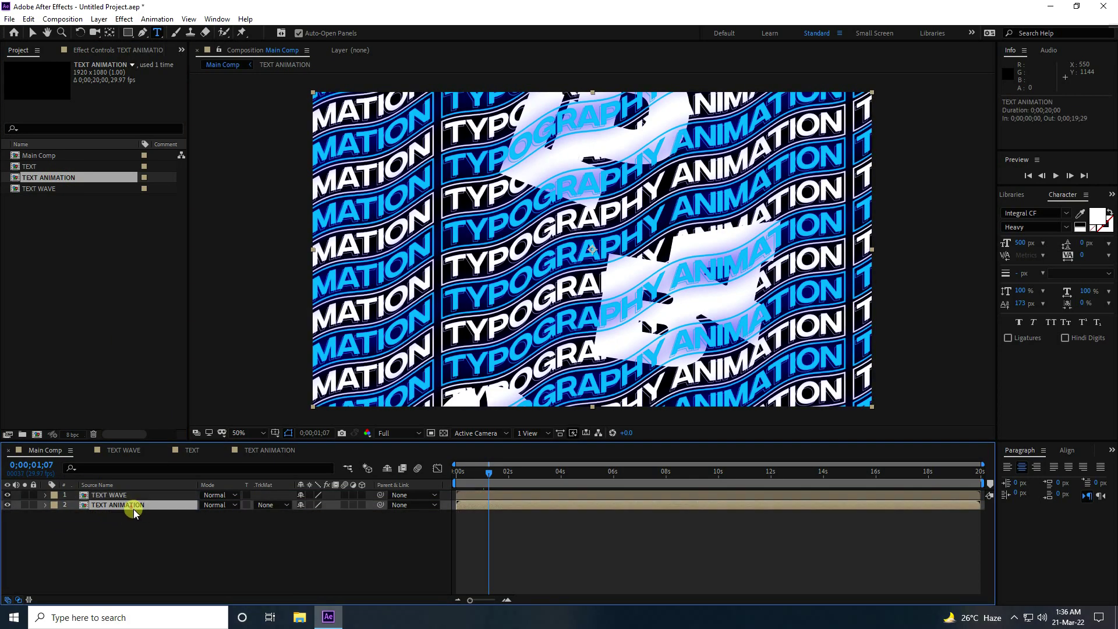
- Reorder TEXT WAVE beneath TEXT ANIMATION and set its track matte to Alpha Matte "TEXT ANIMATION"
click(134, 516)
click(115, 497)
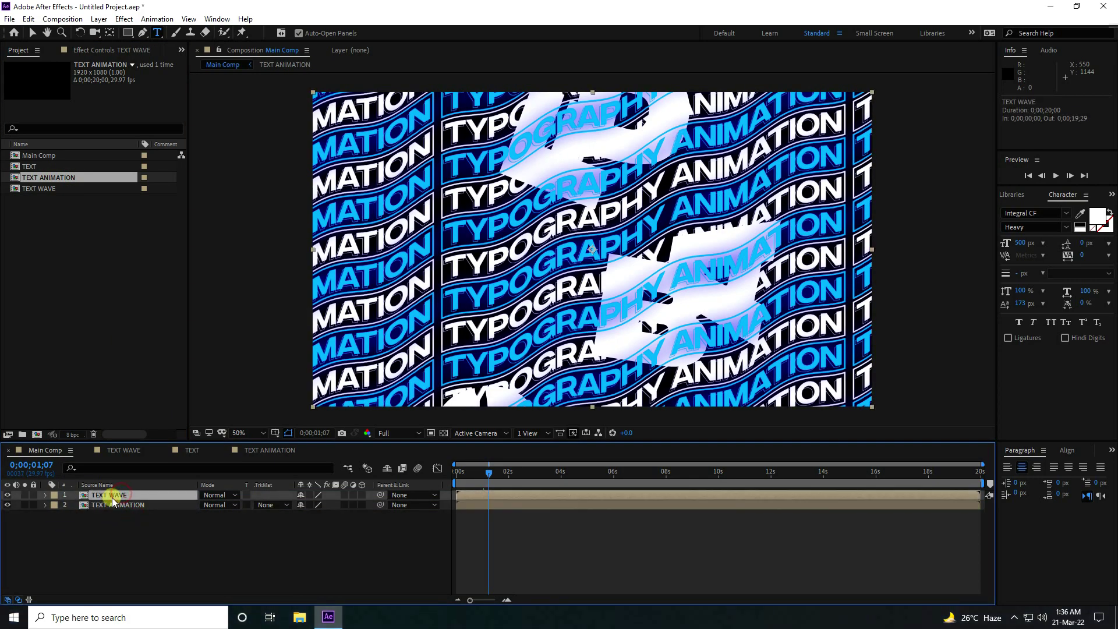
drag(118, 499, 132, 524)
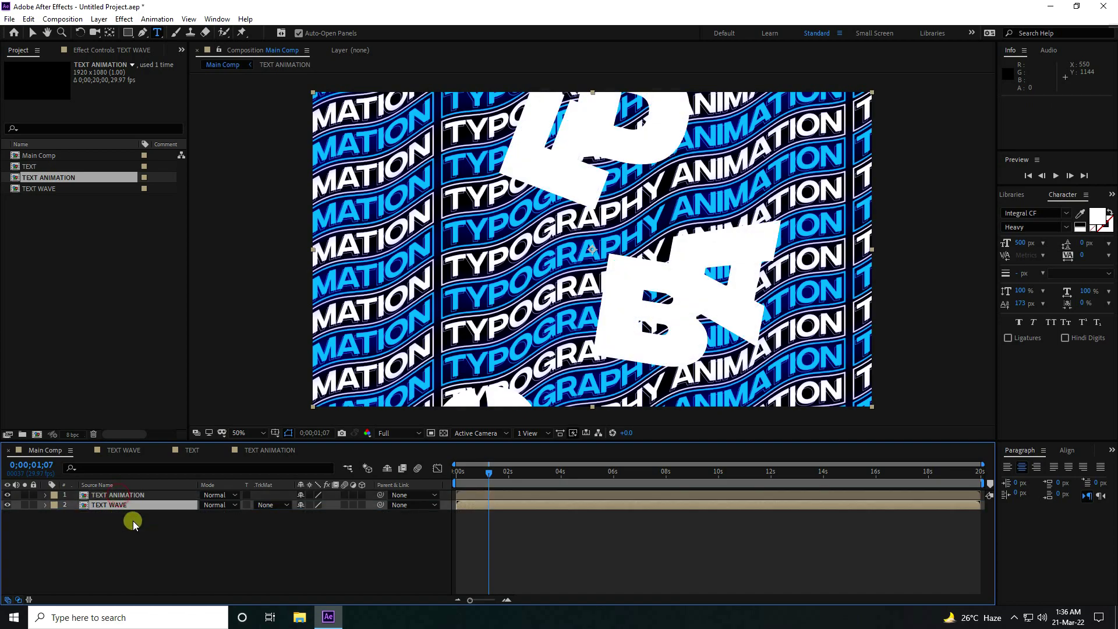
click(99, 508)
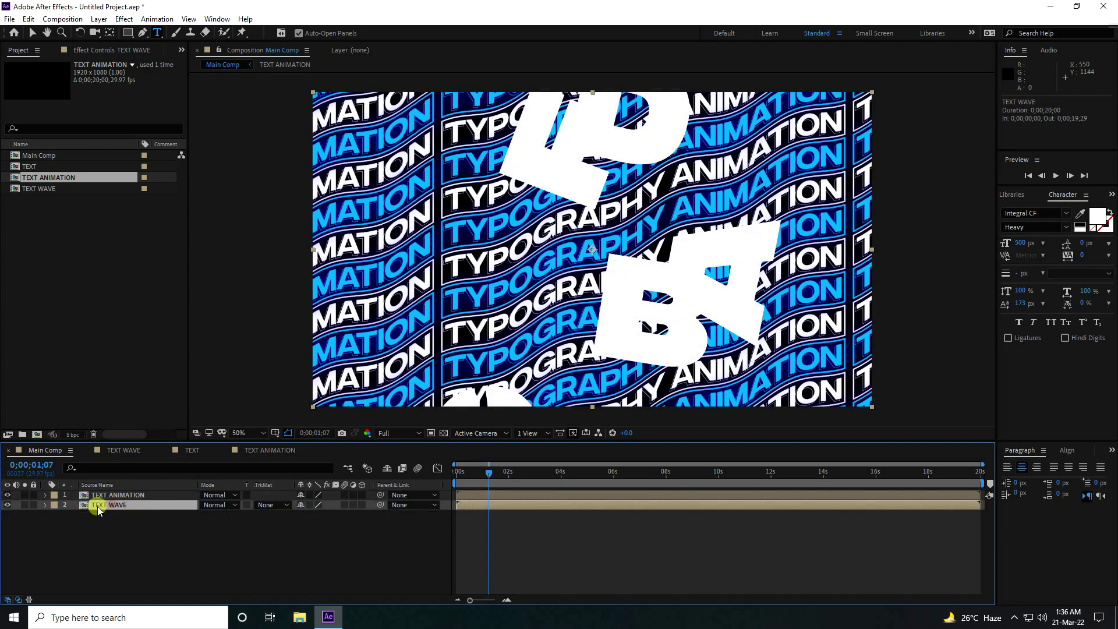
click(292, 512)
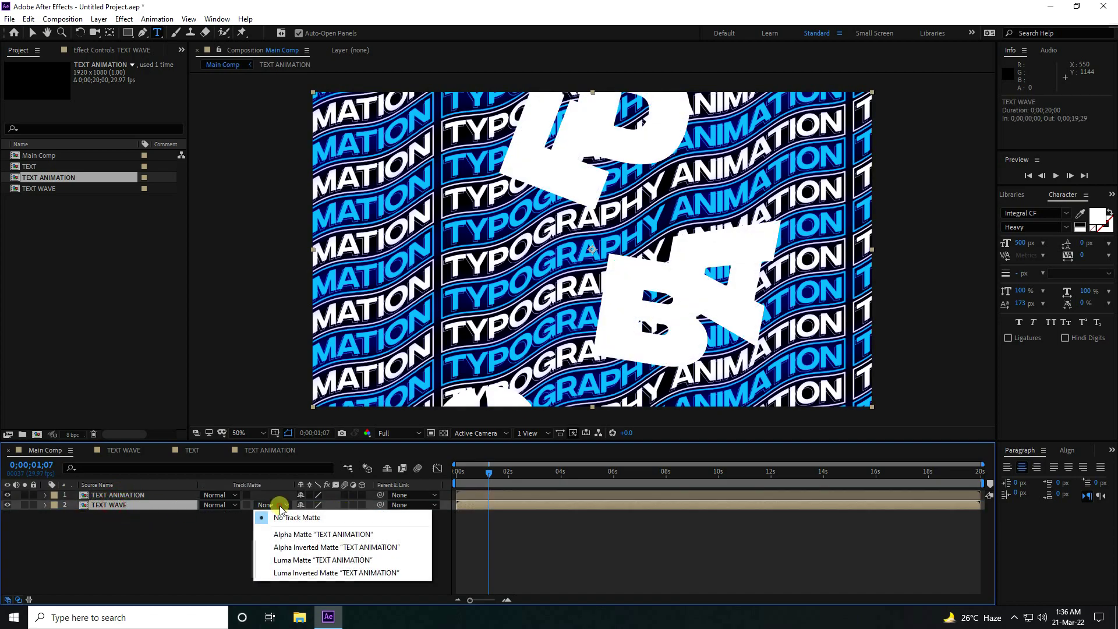
click(284, 536)
- Preview the matted letters from the start of Main Comp at Full, Half and again Full resolution, then stop playback
drag(480, 470, 363, 509)
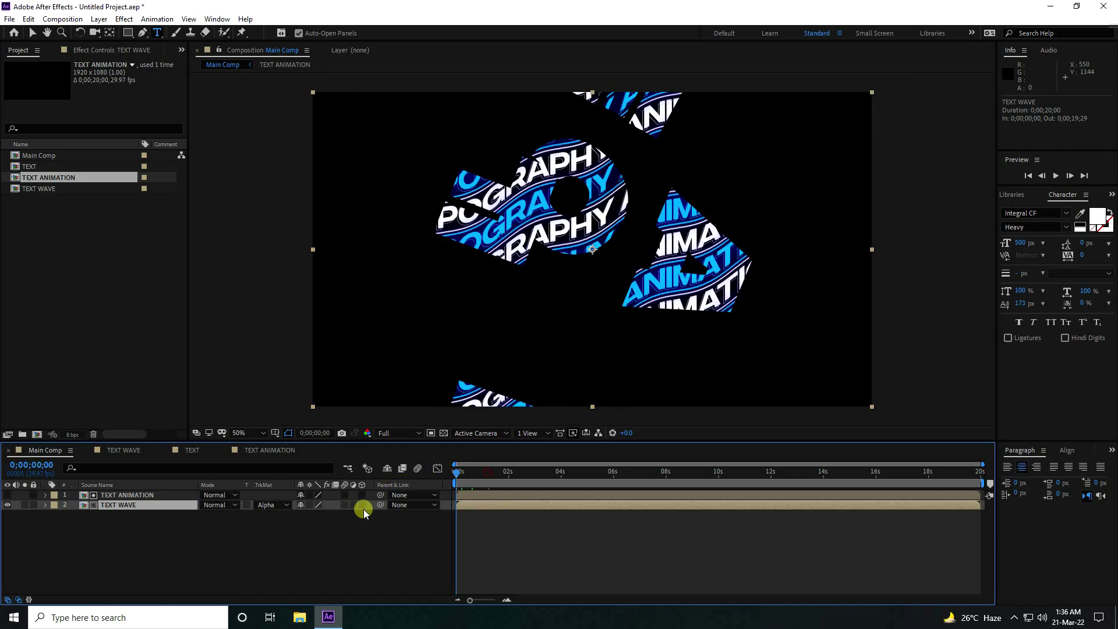
key(space)
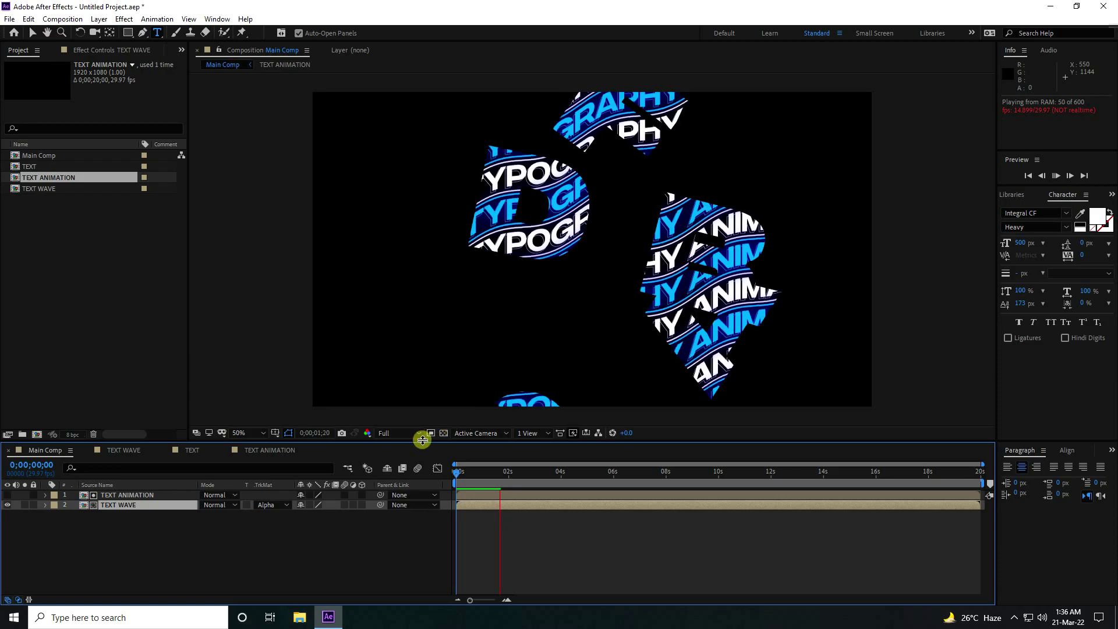
click(394, 433)
click(395, 474)
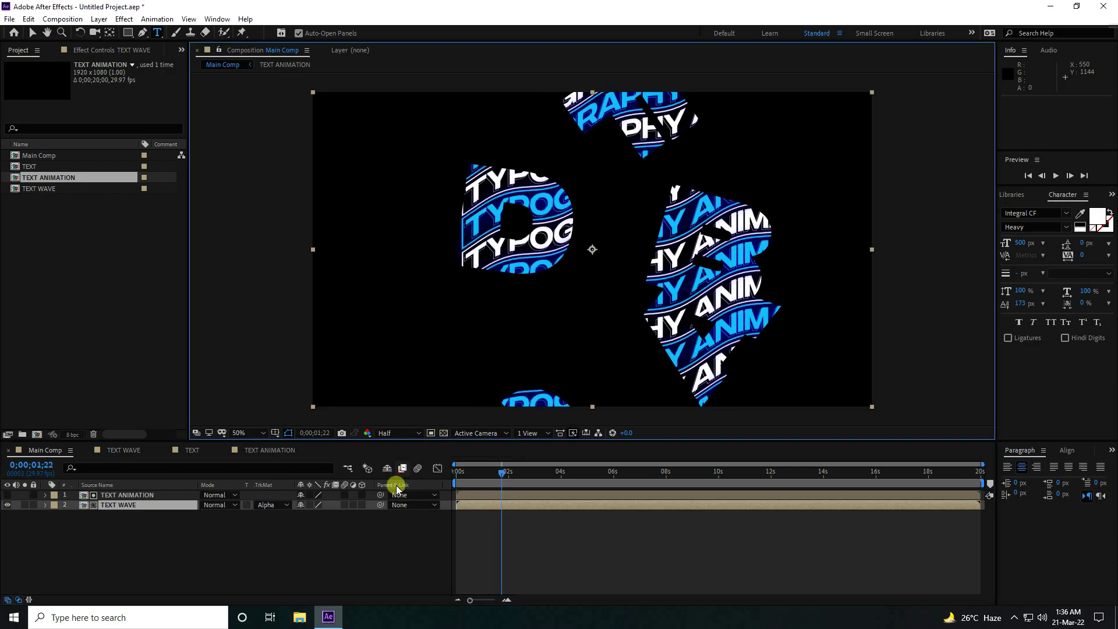
key(Home)
key(space)
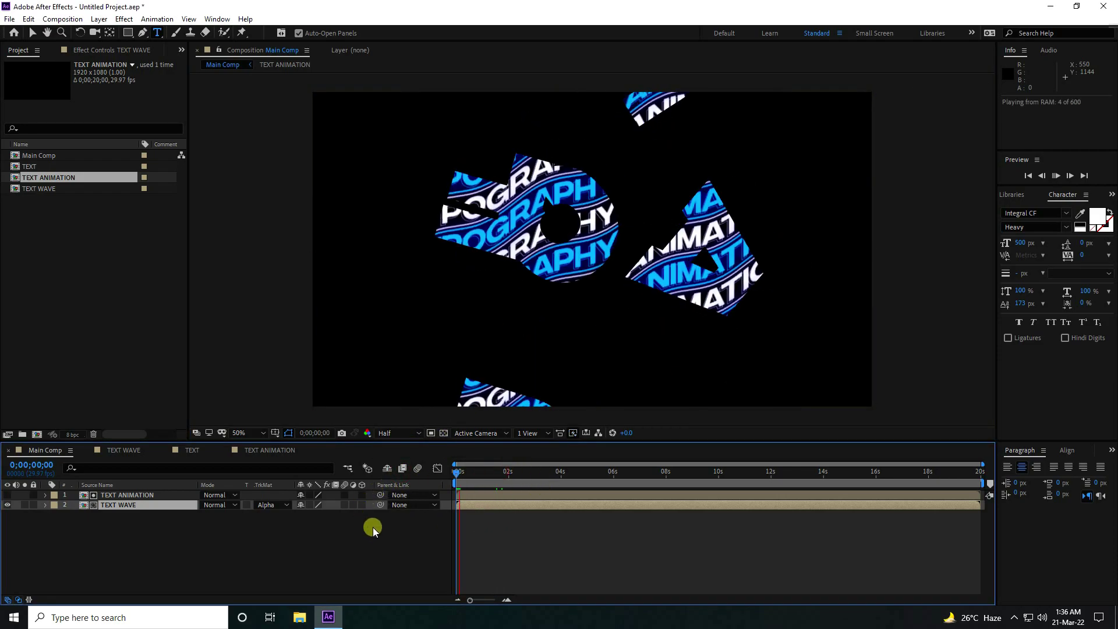
click(389, 433)
click(399, 461)
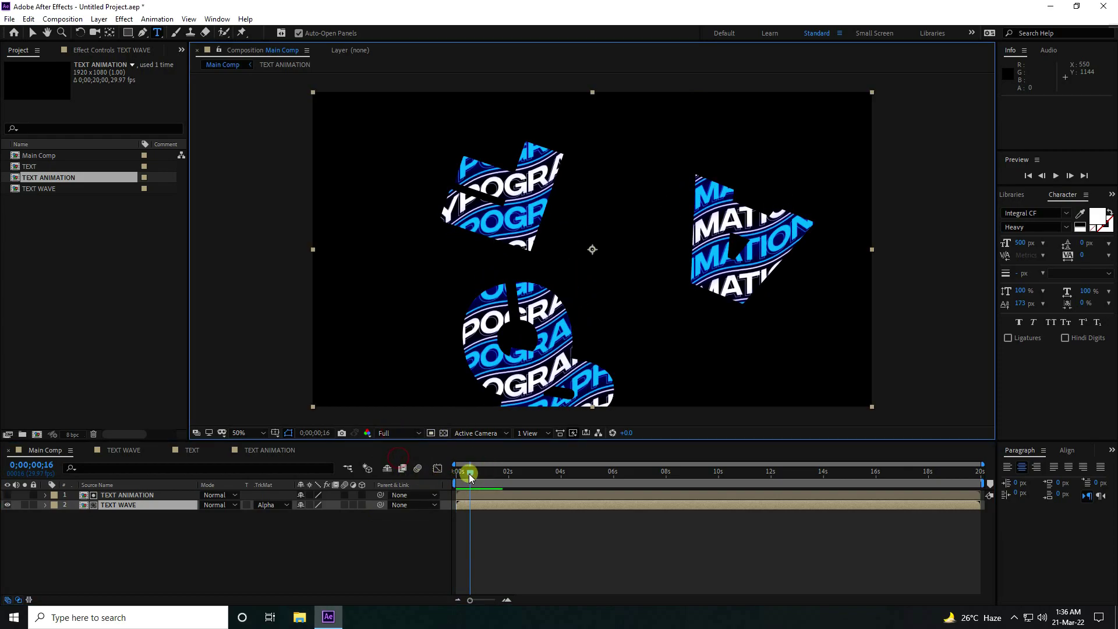
key(Home)
key(space)
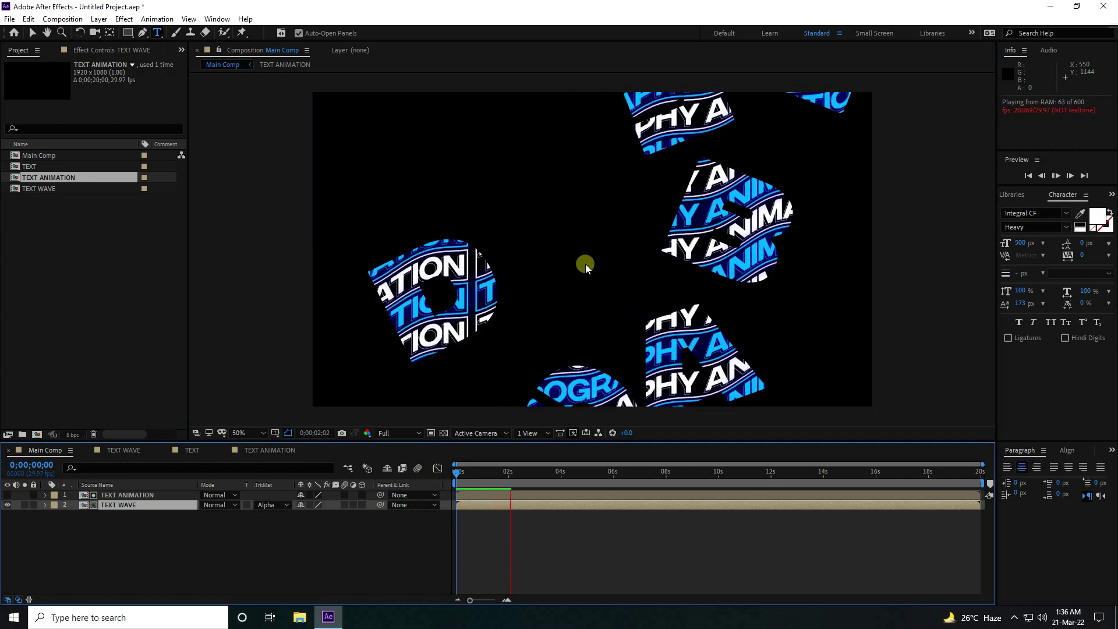
key(space)
- Create a 1920 x 1080 px solid named GRID in Main Comp, coloured pink with hue 330 and saturation 100%
right_click(185, 561)
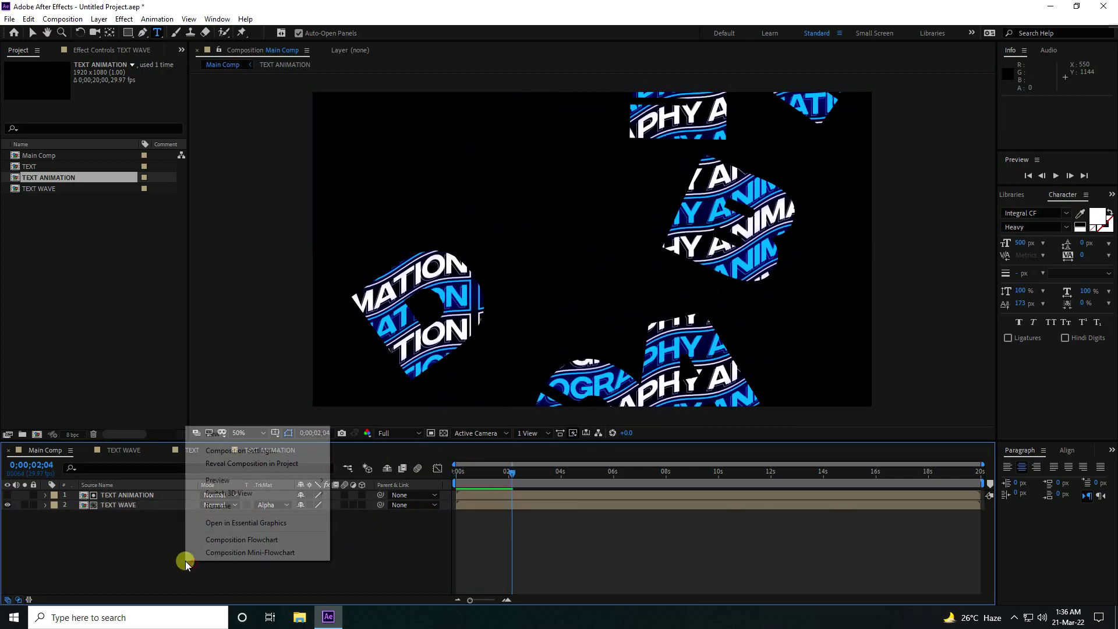
click(227, 433)
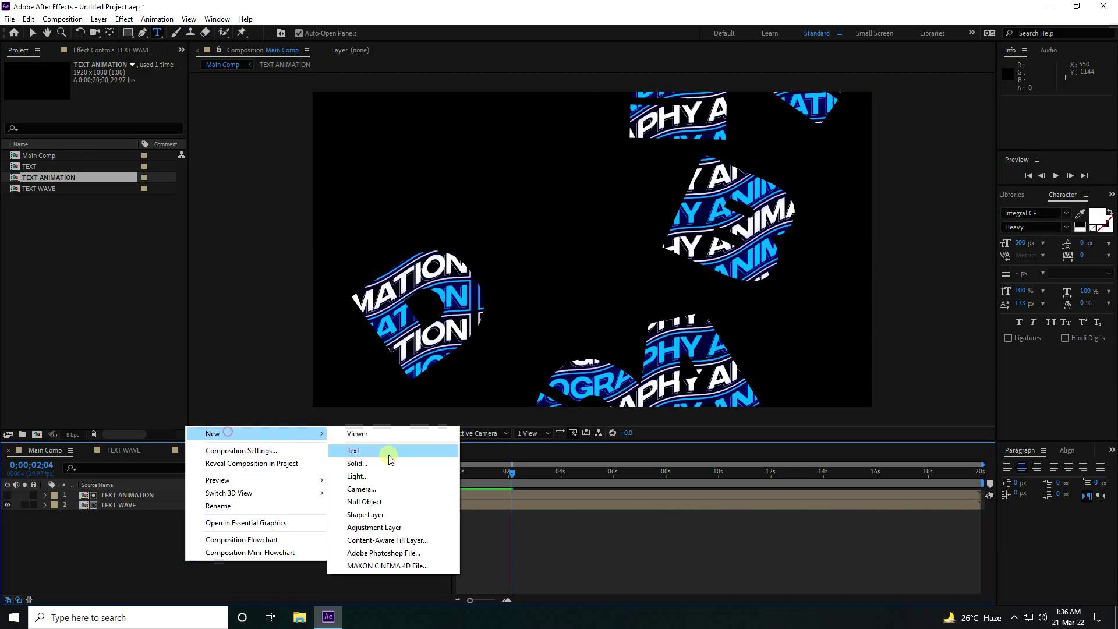
click(358, 463)
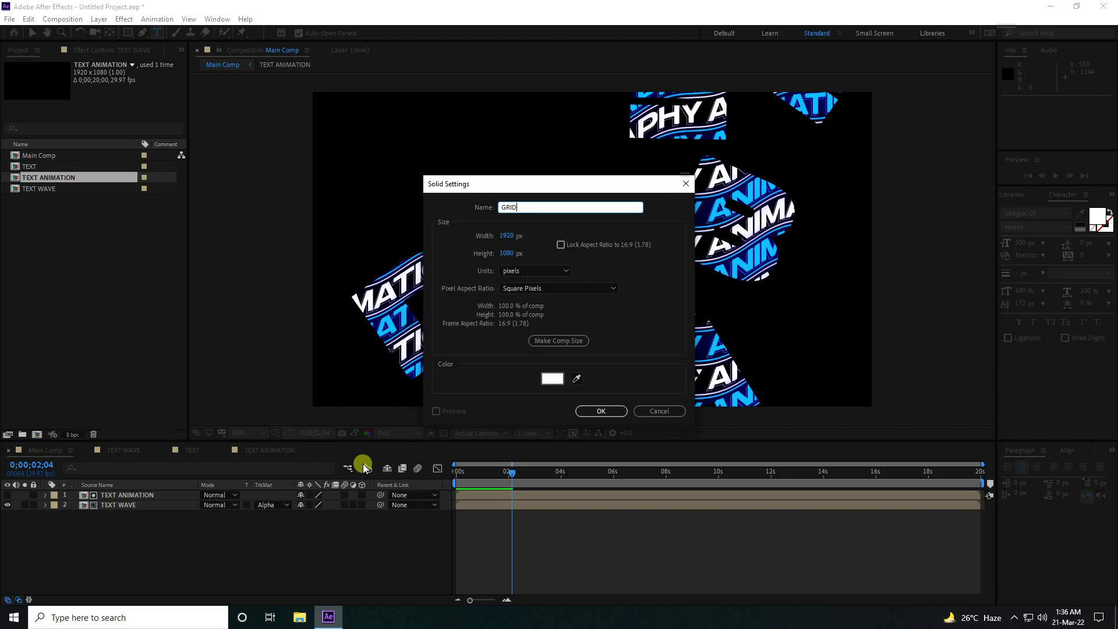
click(553, 379)
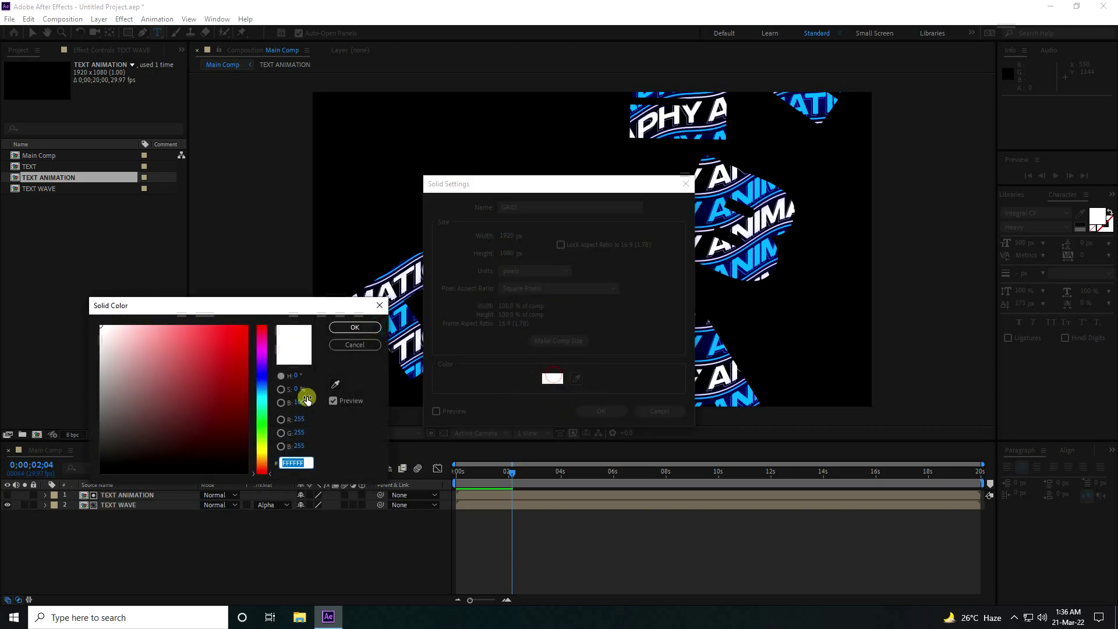
click(294, 378)
text(200)
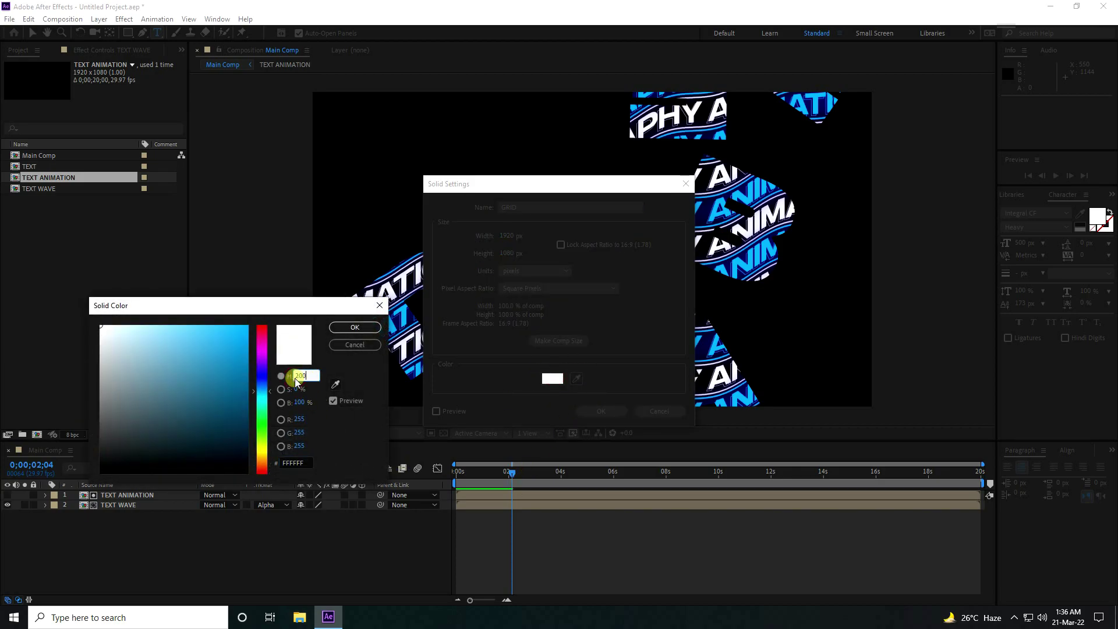
key(Tab)
text(100)
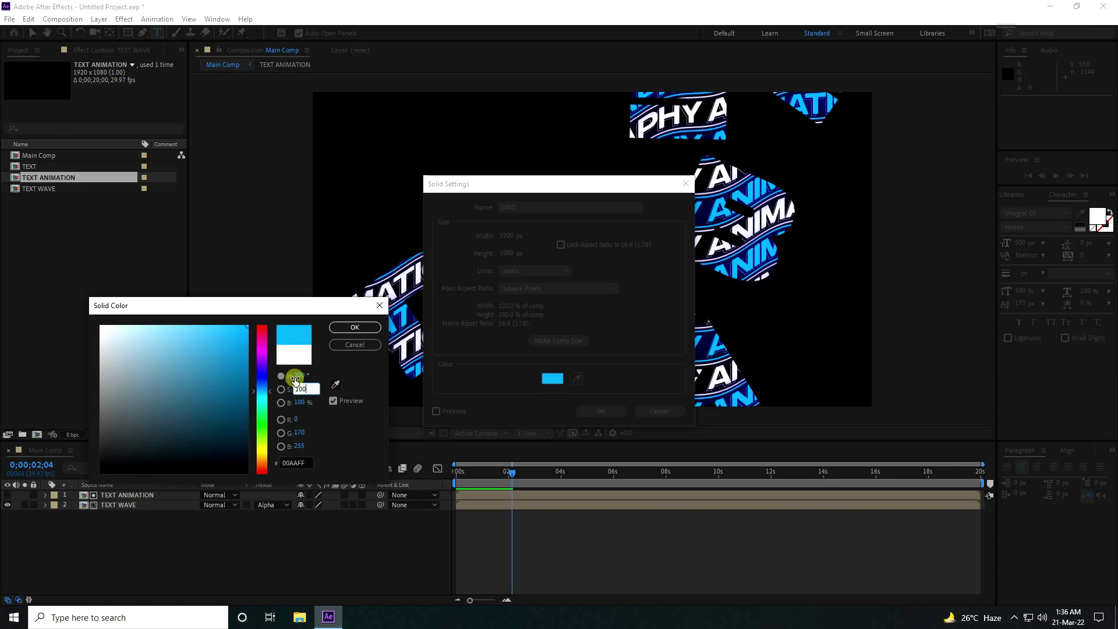
click(296, 376)
text(33)
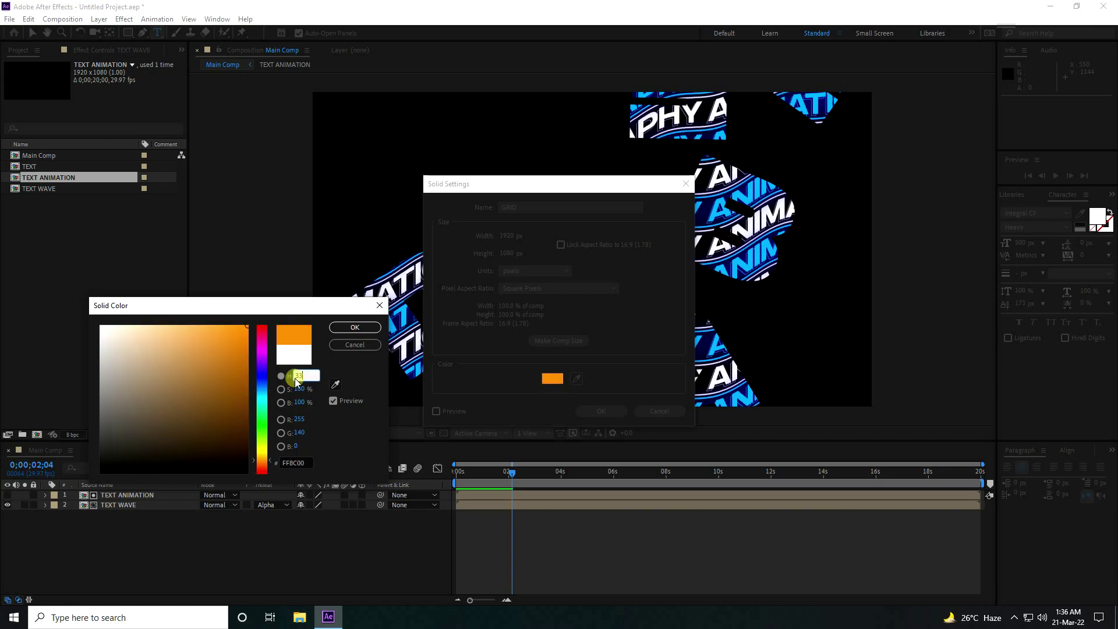
text(0)
click(355, 327)
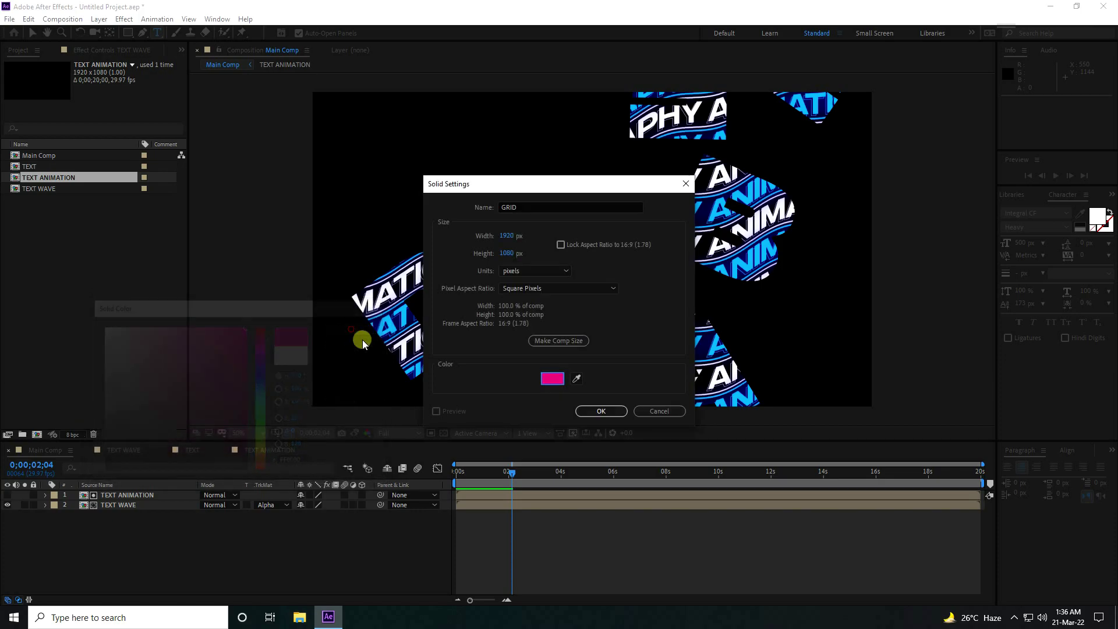
click(600, 411)
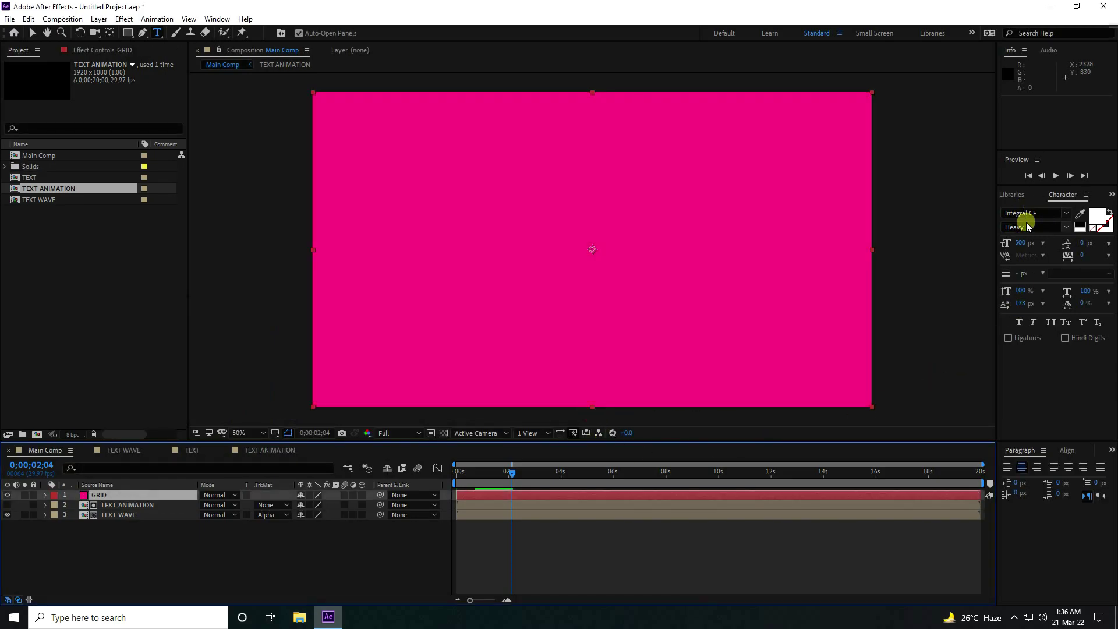
- Find the Grid effect in the effects library and apply it to the GRID solid
click(1109, 197)
click(1091, 215)
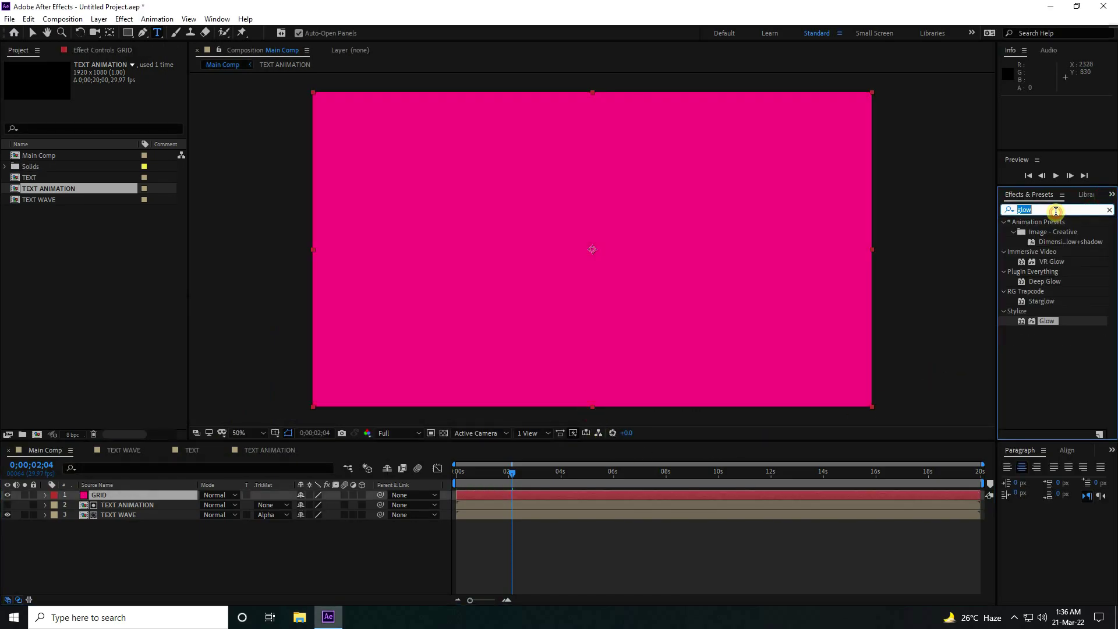
text(grid)
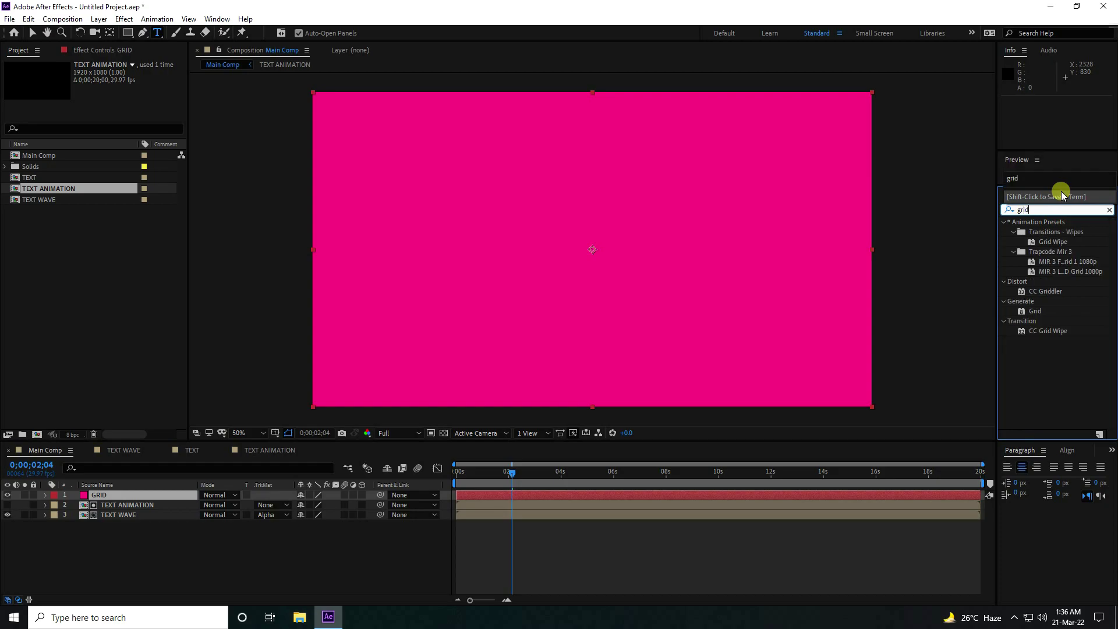
drag(1036, 312, 127, 503)
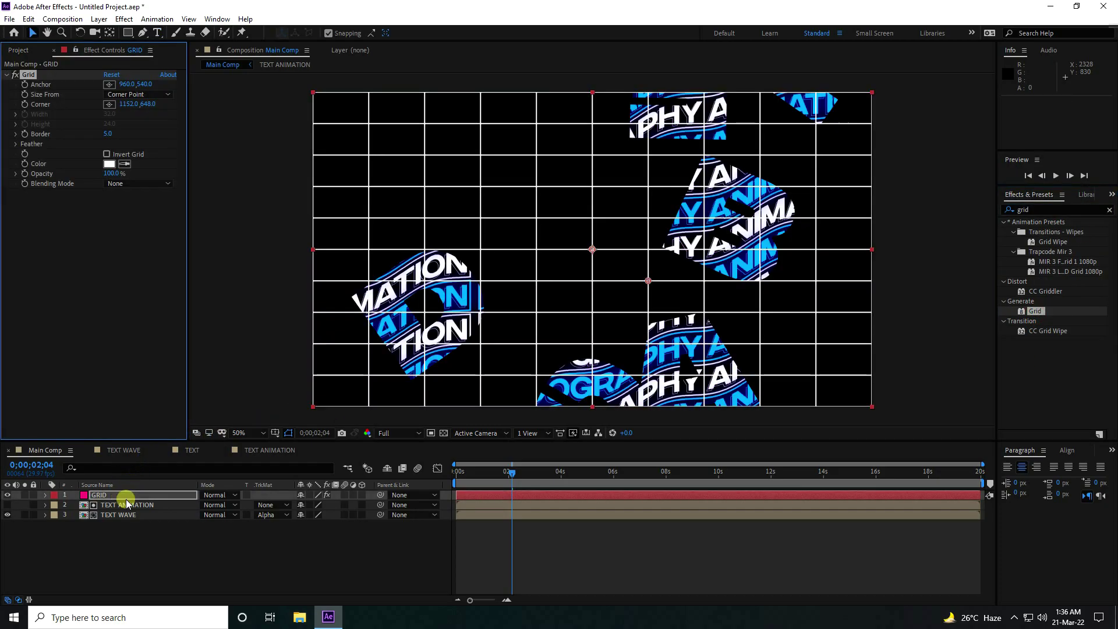
- Size the grid from Width Slider, with a width of 55 and a border of 1
click(143, 95)
click(149, 120)
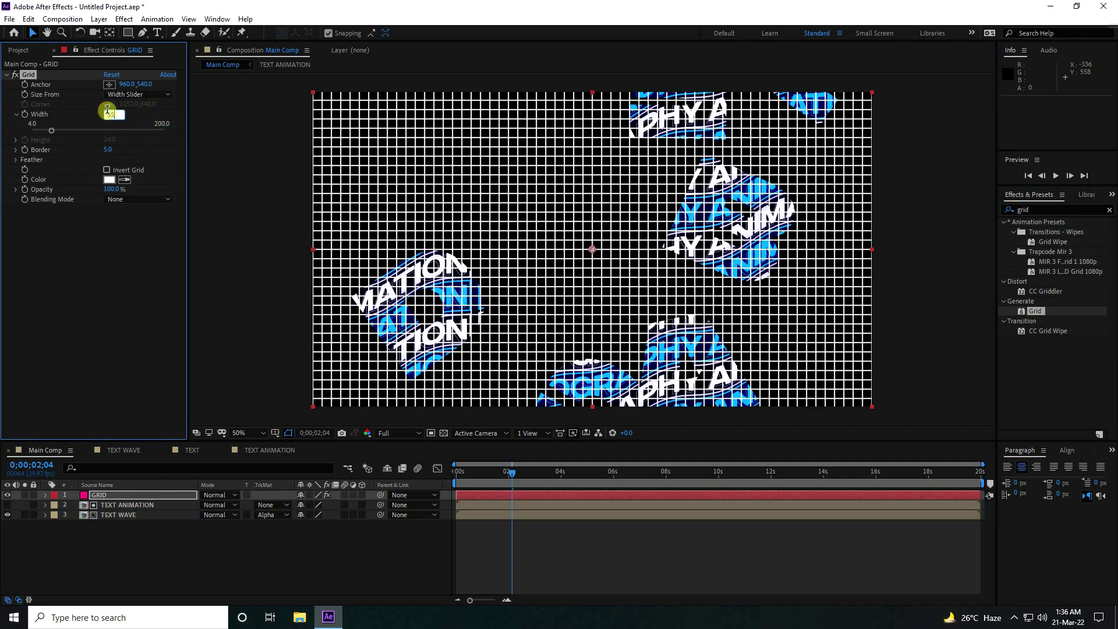
click(107, 110)
text(55)
key(Tab)
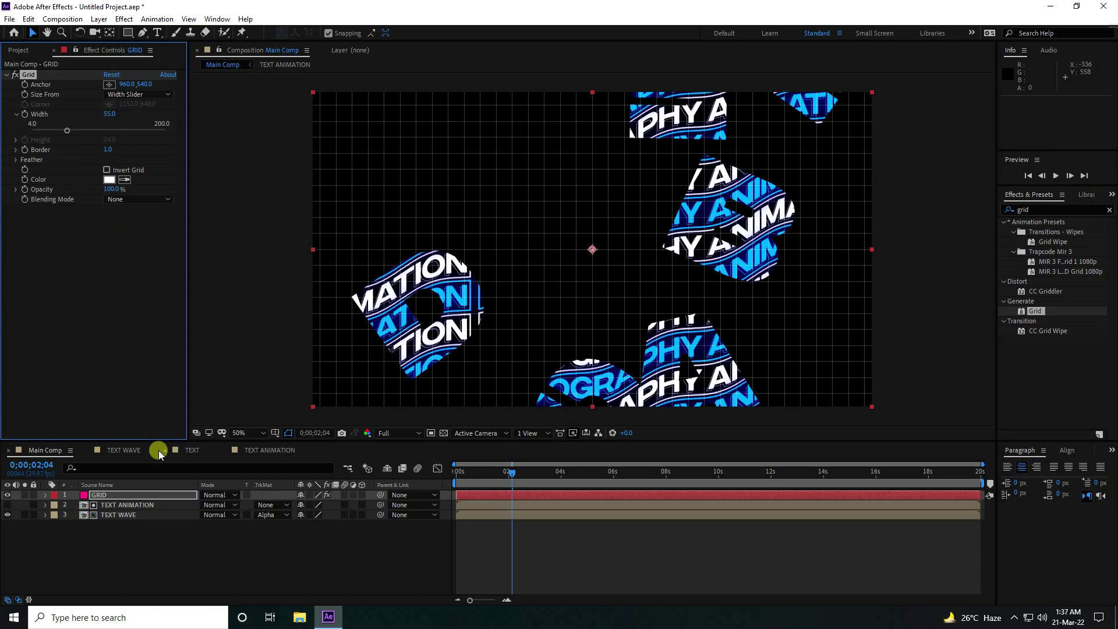
- Place the GRID layer beneath TEXT WAVE and colour its grid lines pink with hue 330 and saturation 100%
drag(123, 496, 118, 537)
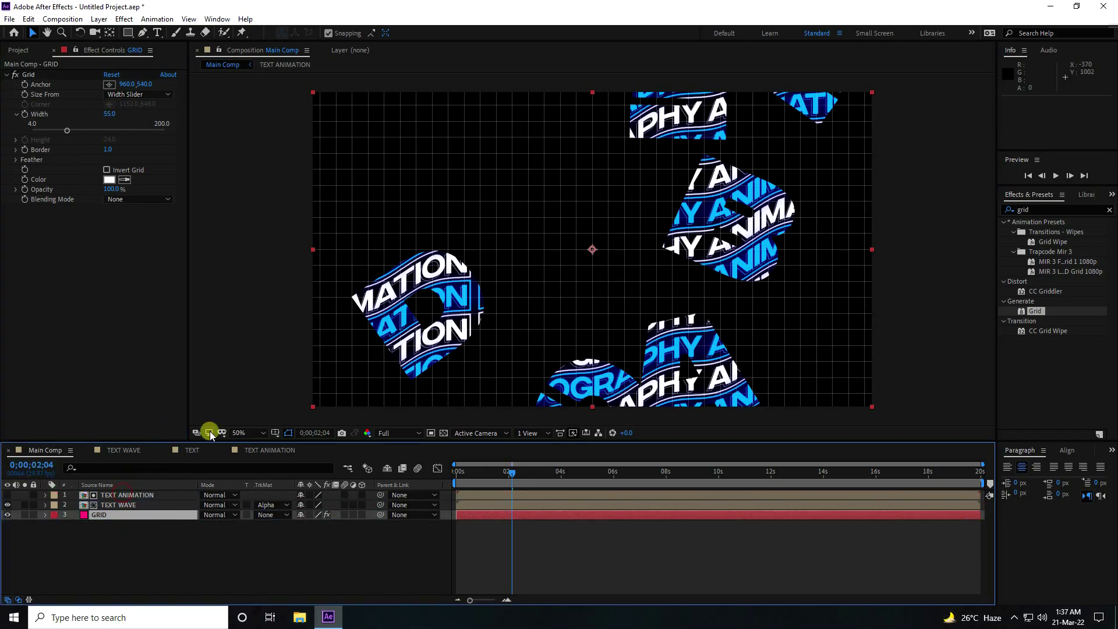
click(111, 185)
click(296, 377)
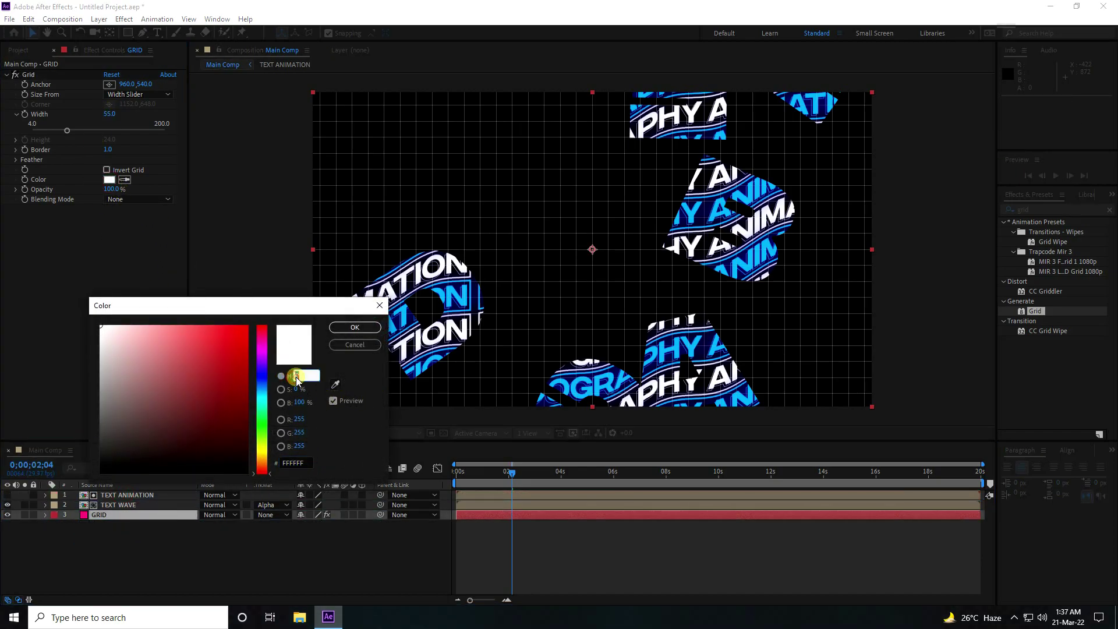
text(330)
key(Tab)
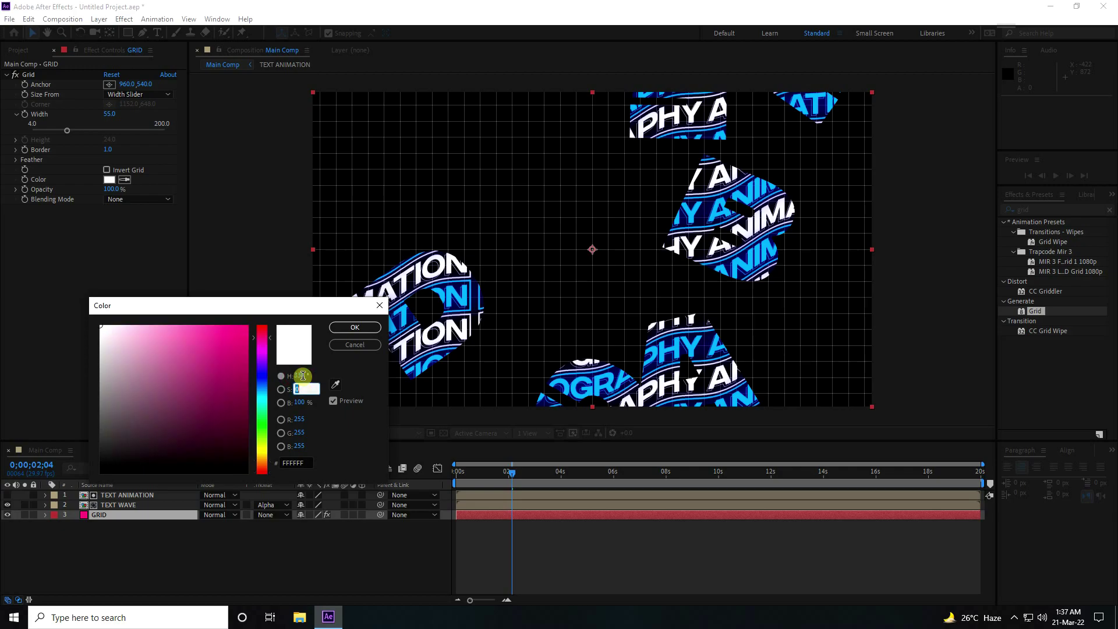
text(100)
click(355, 328)
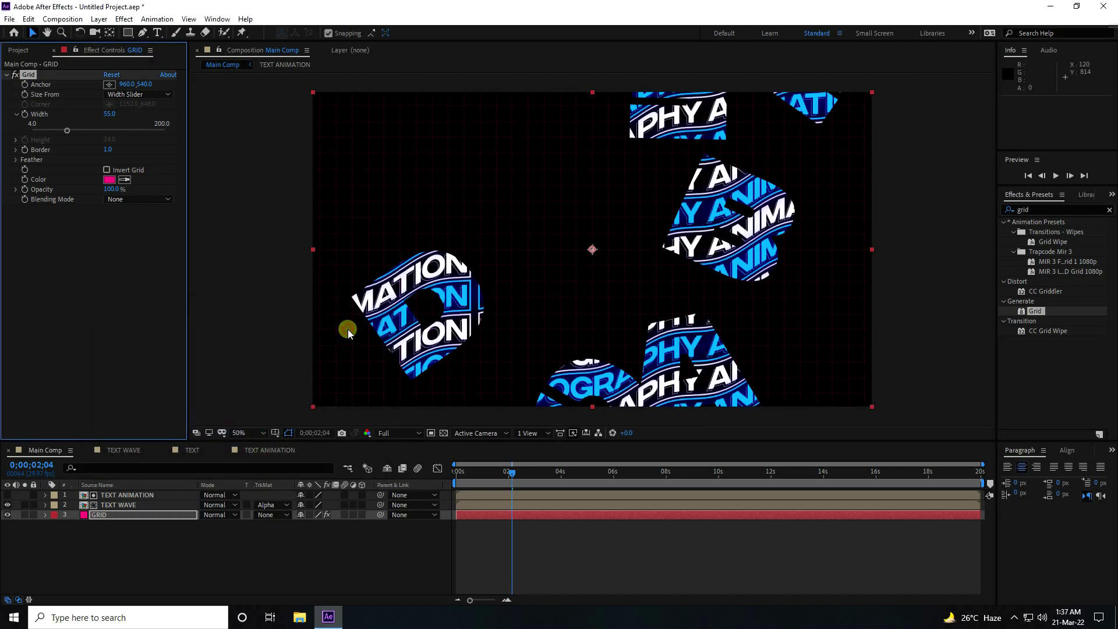
- Pre-compose the GRID layer as GRID Comp with all attributes moved into it, and return to Main Comp
click(122, 571)
right_click(101, 515)
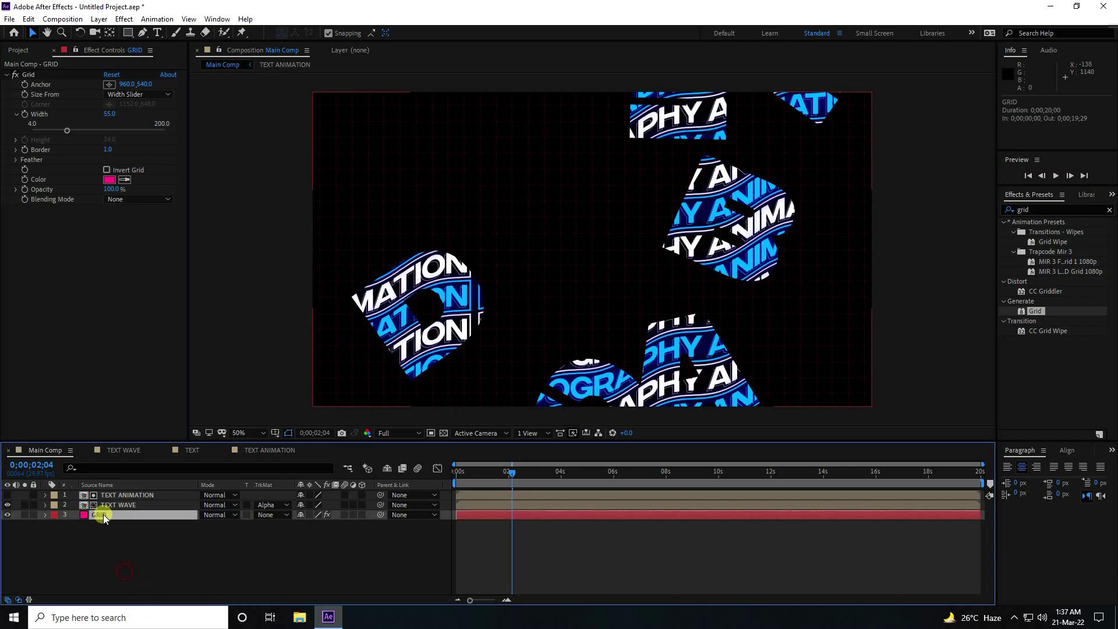
click(147, 463)
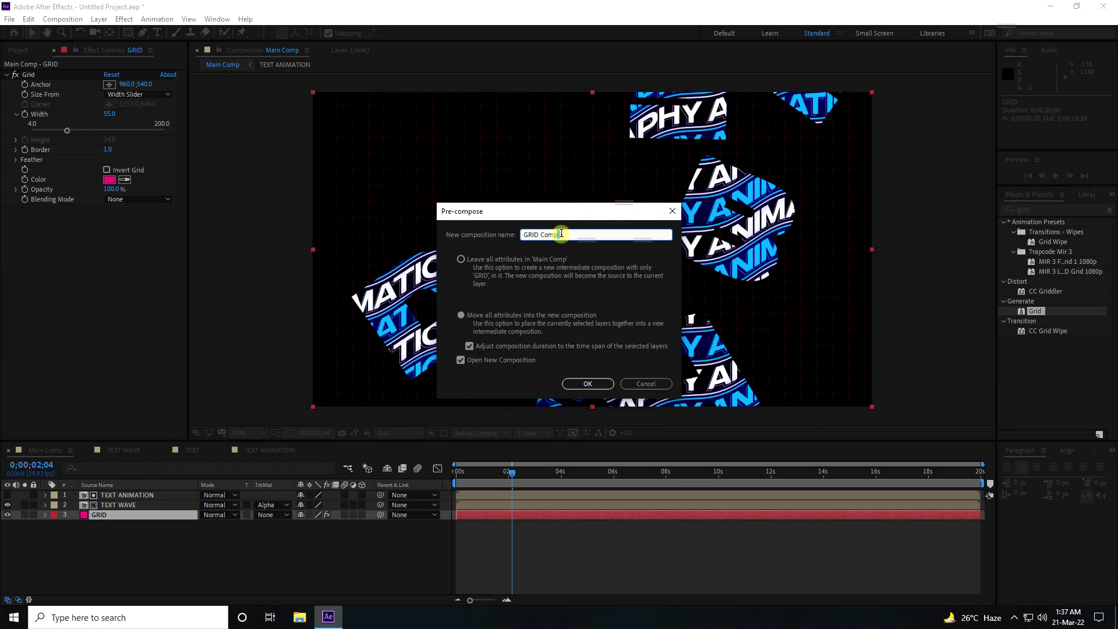
click(574, 383)
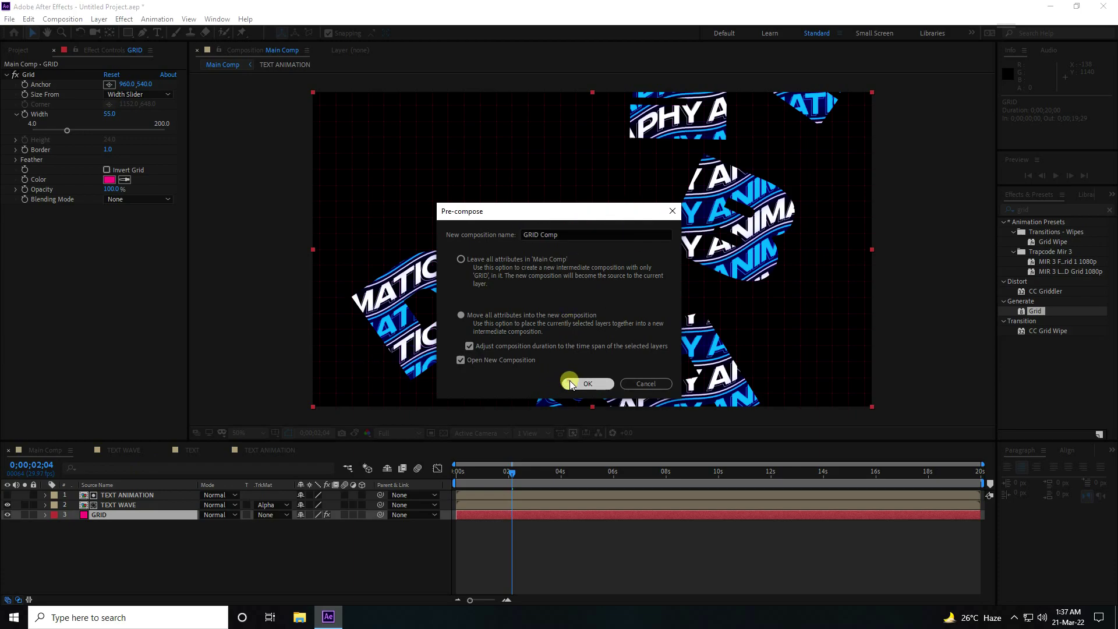
click(45, 450)
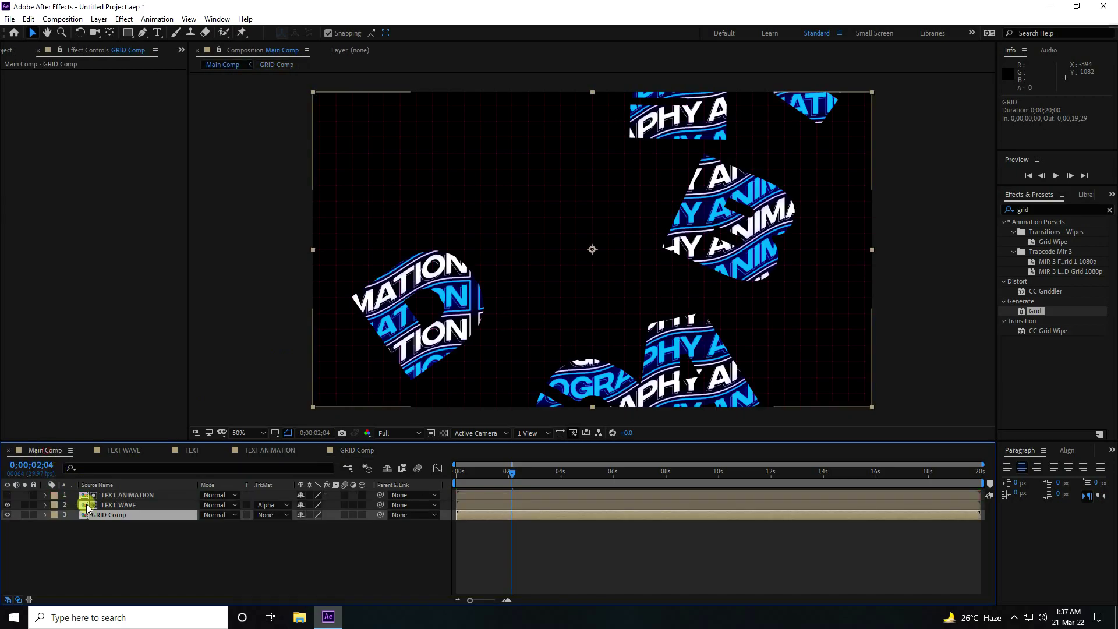
- Draw a centred elliptical mask on GRID Comp, slightly larger than the frame at about 2170 by 1100 px
click(127, 34)
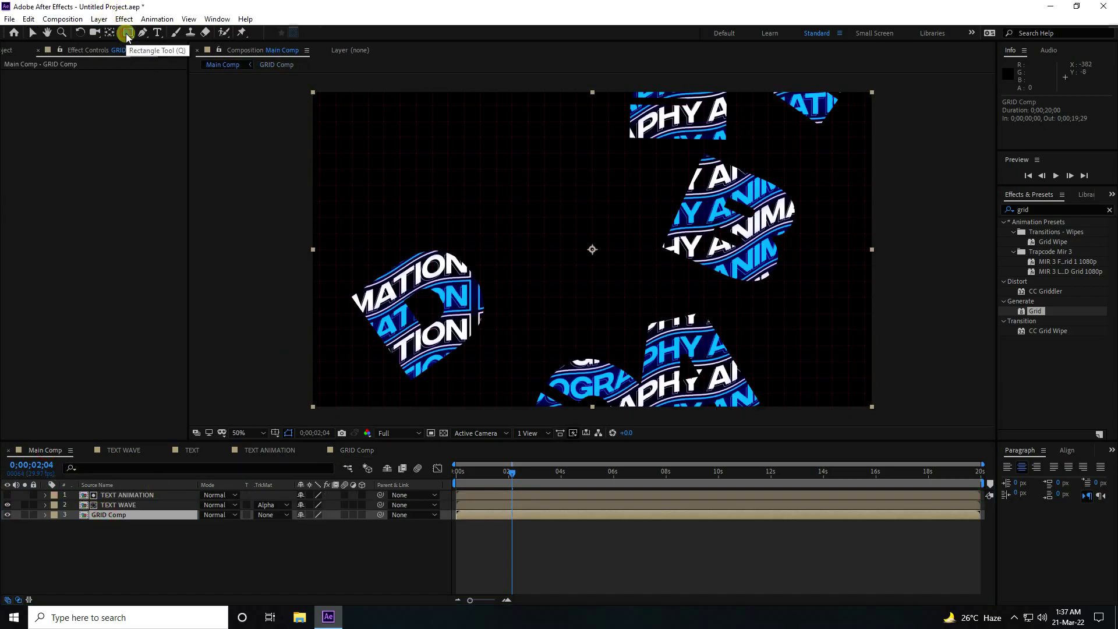
drag(127, 37, 187, 61)
key(comma)
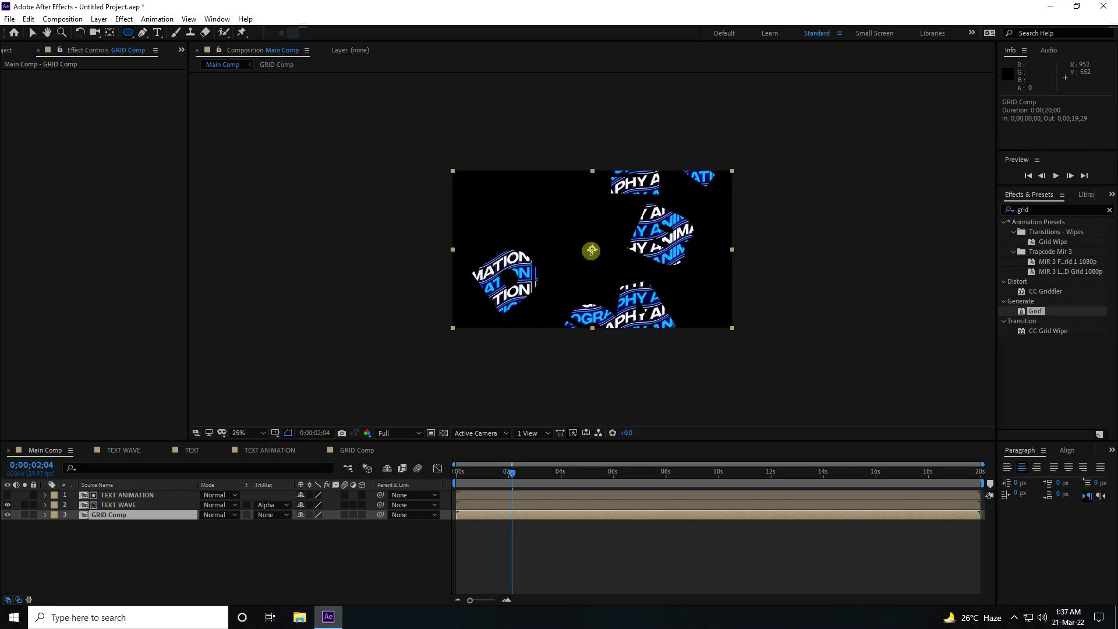
drag(591, 250, 750, 330)
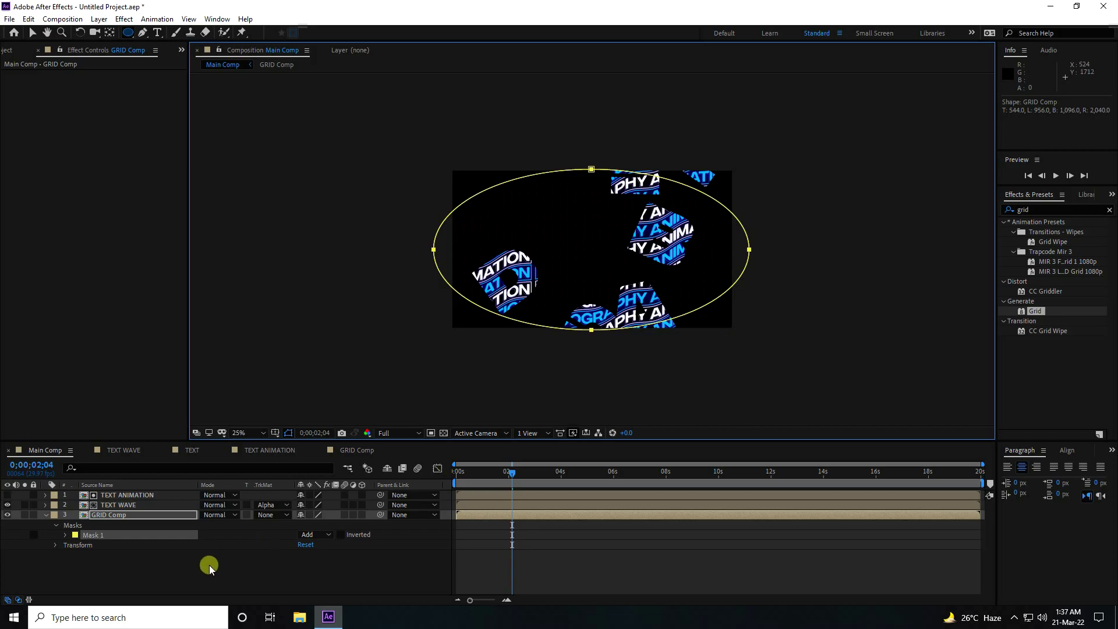
- Feather the elliptical mask on GRID Comp by 300 pixels
click(94, 535)
key(f)
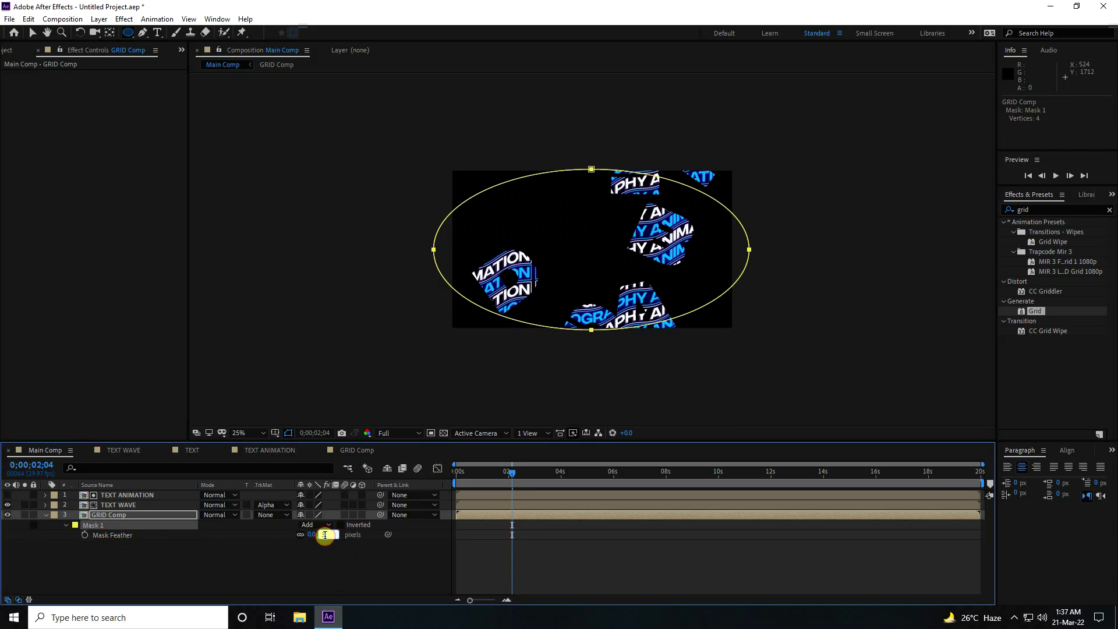
key(Return)
click(303, 575)
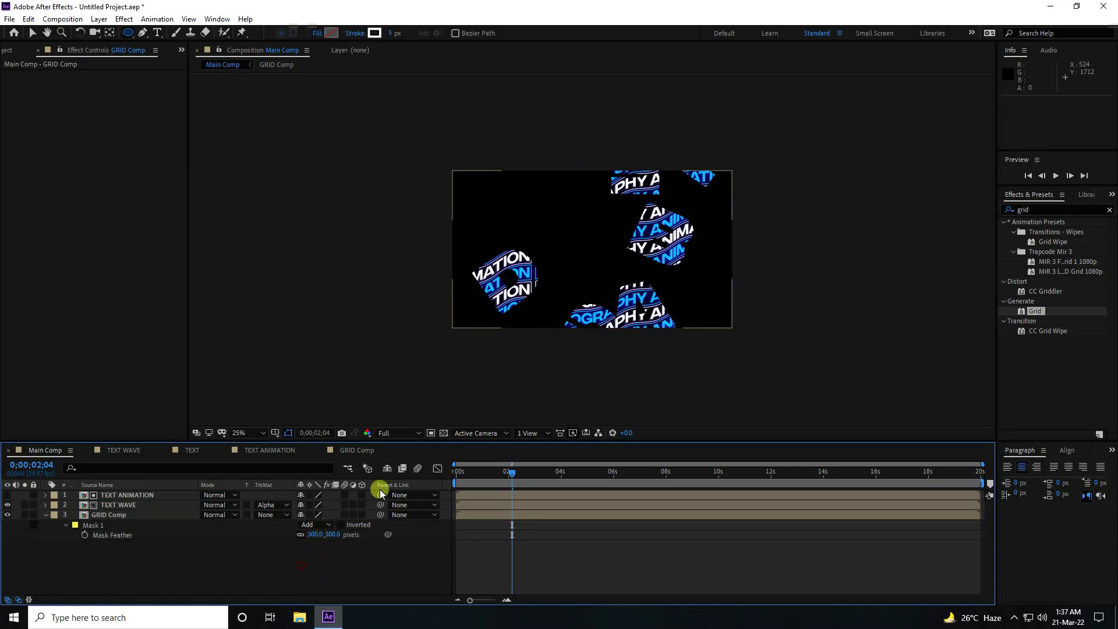
click(240, 433)
click(255, 240)
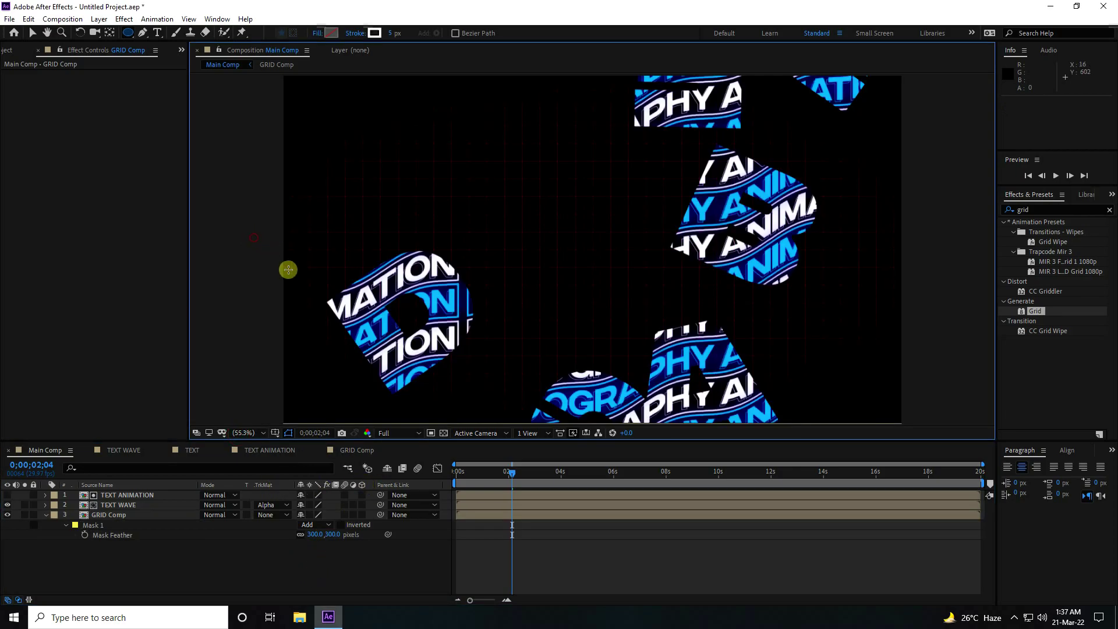
click(221, 566)
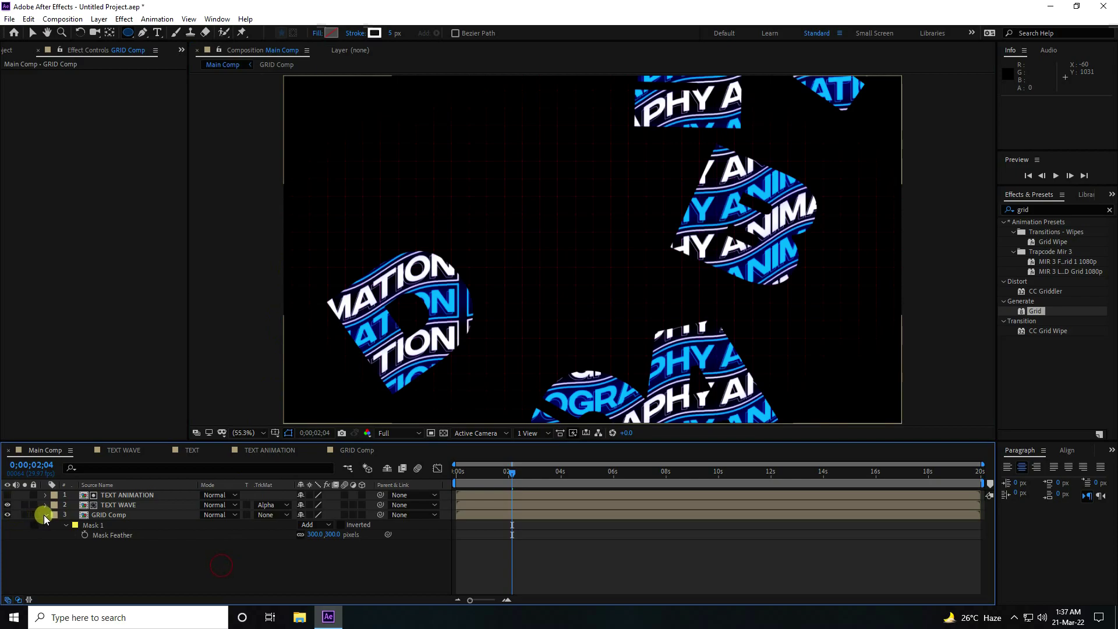
- Add an adjustment layer at the top of Main Comp and apply the CC Light Rays effect to it
right_click(121, 558)
mouse_move(154, 430)
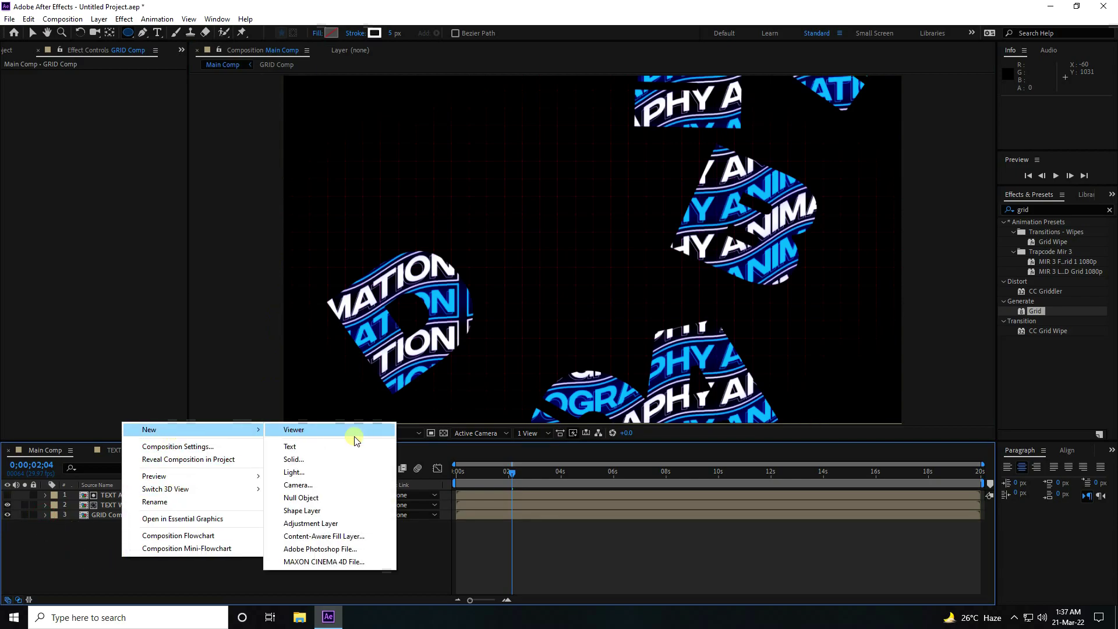
click(309, 523)
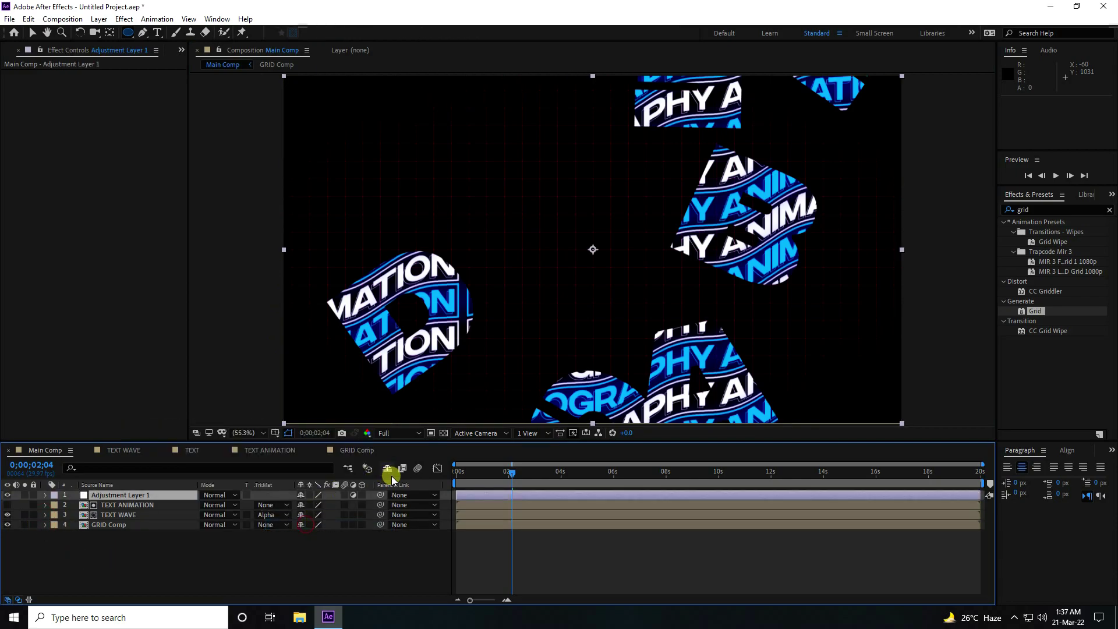
click(1046, 207)
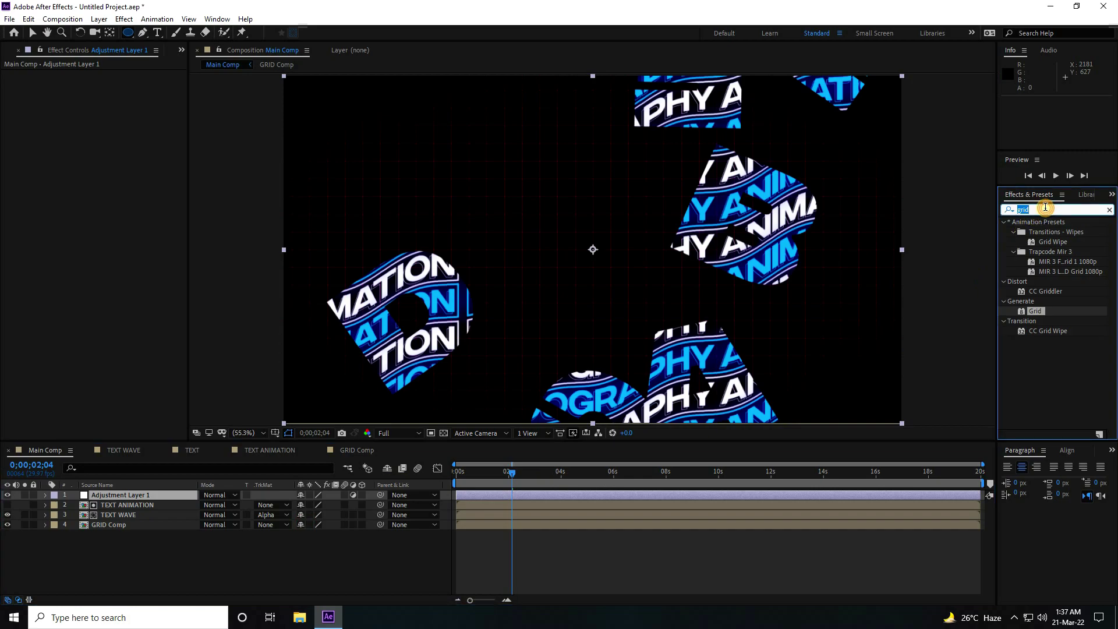
text(cc li)
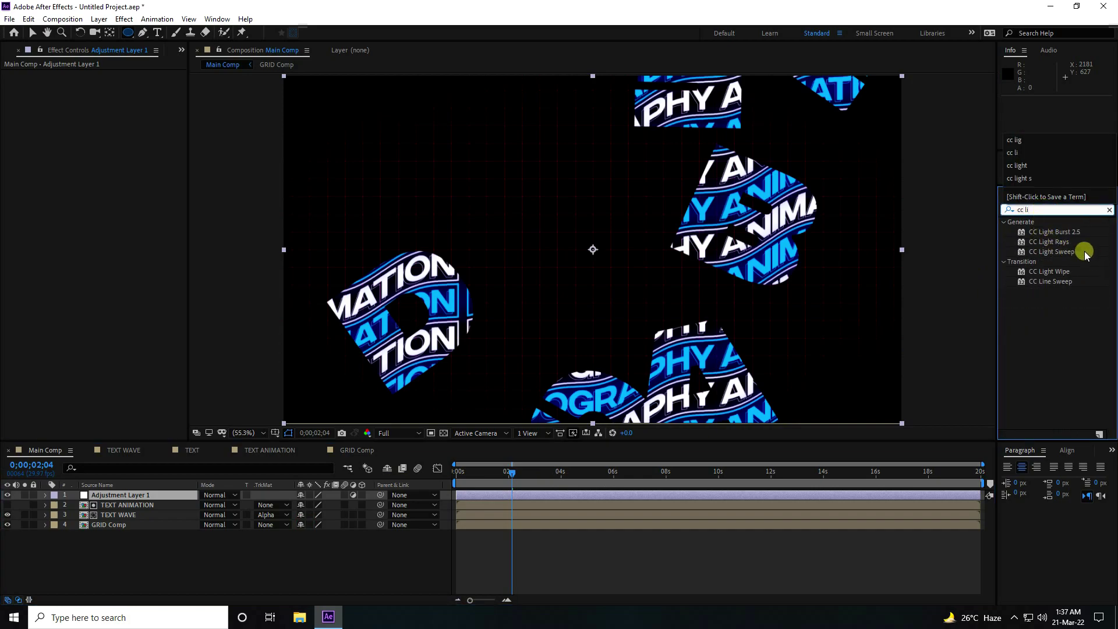
drag(1054, 241, 144, 499)
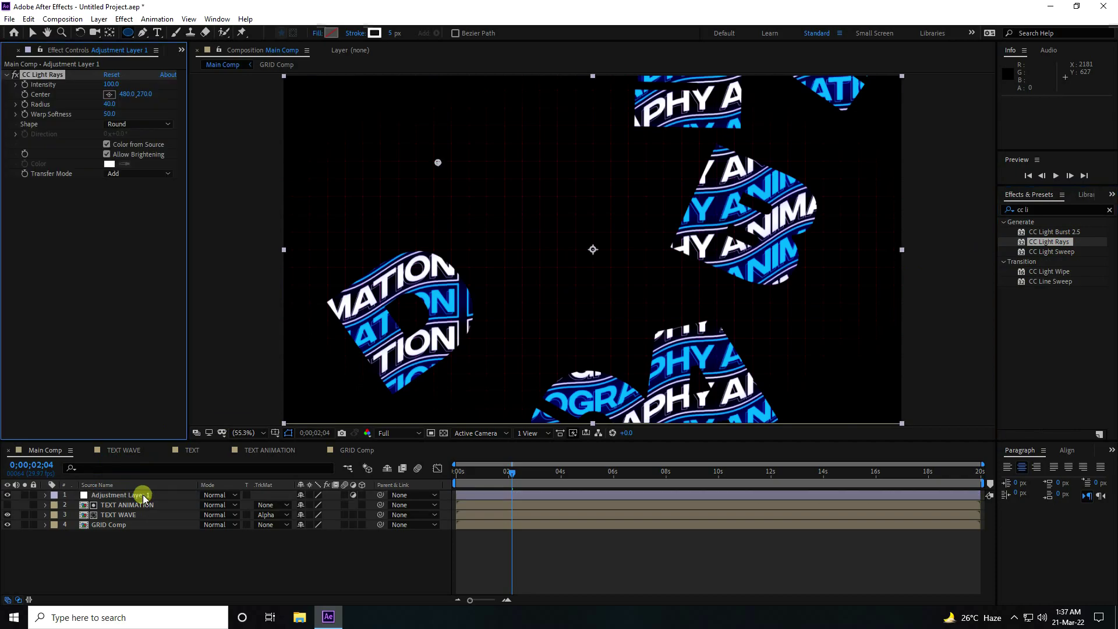
- Move the centre of the CC Light Rays effect to about 469, 268 and set its shape to Square
key(v)
click(488, 200)
drag(438, 165, 435, 169)
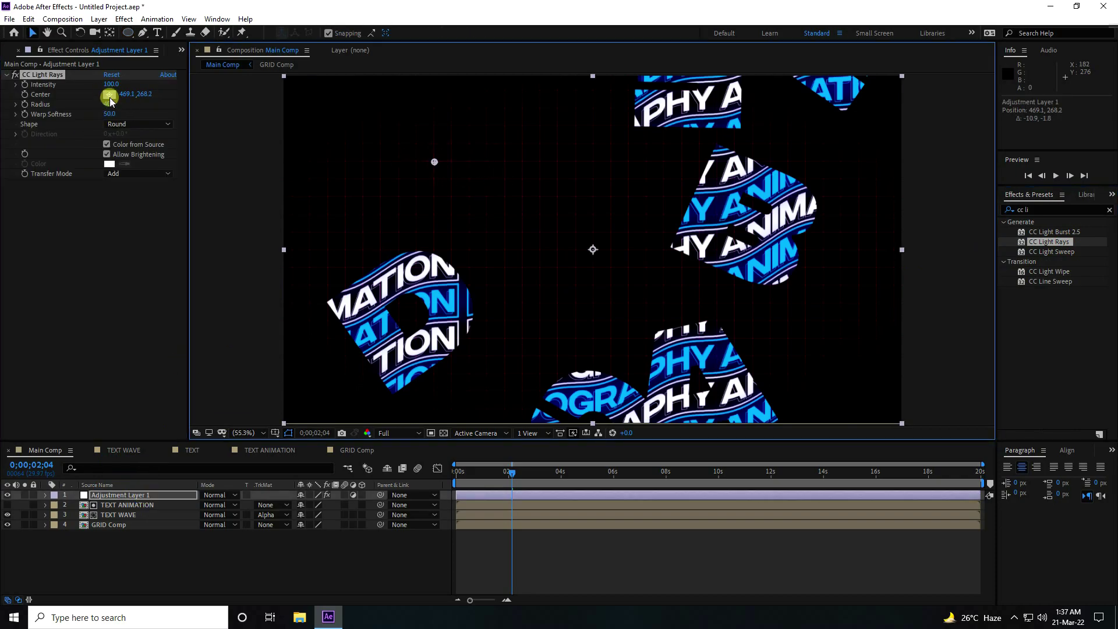
click(118, 124)
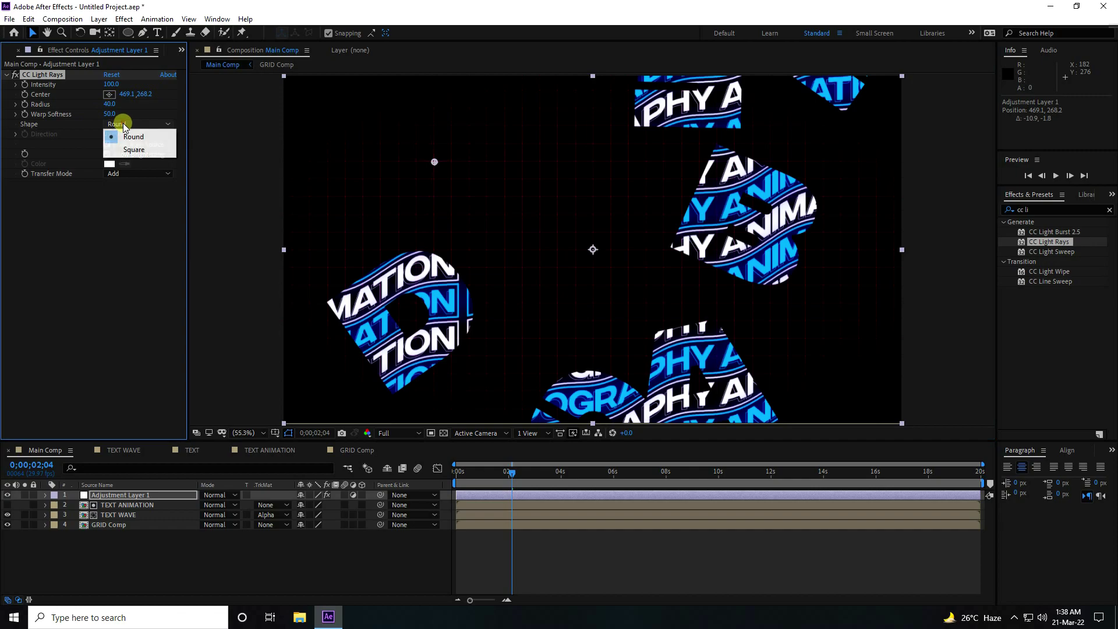
click(135, 150)
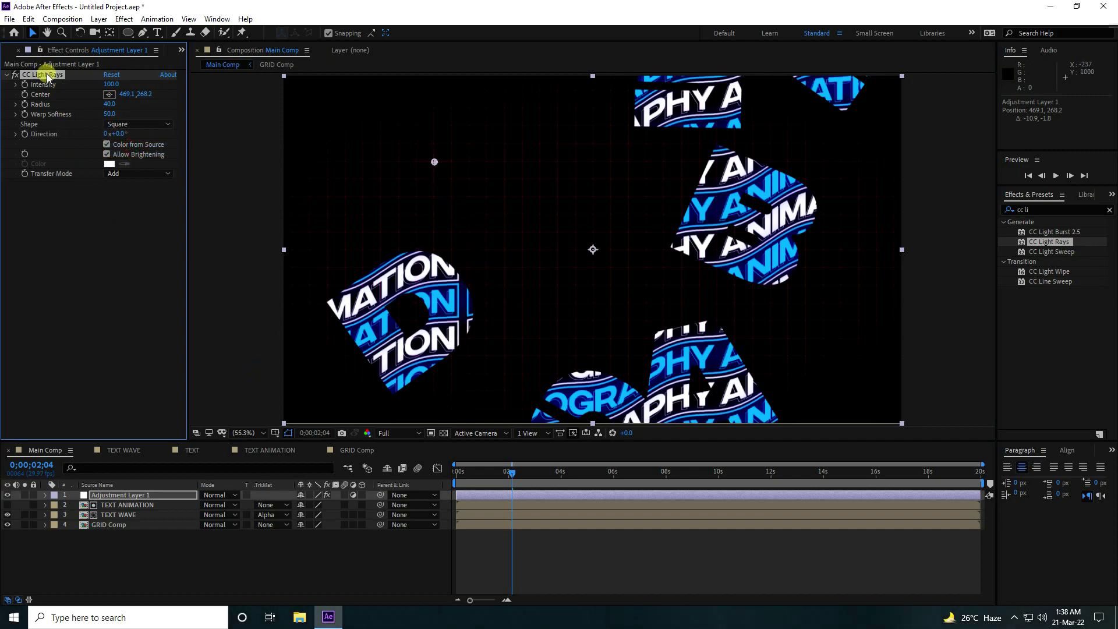
- Duplicate the CC Light Rays effect, move the copy's centre to about 1339, 704, and preview the animation from the start
key(ctrl+d)
drag(435, 166, 715, 305)
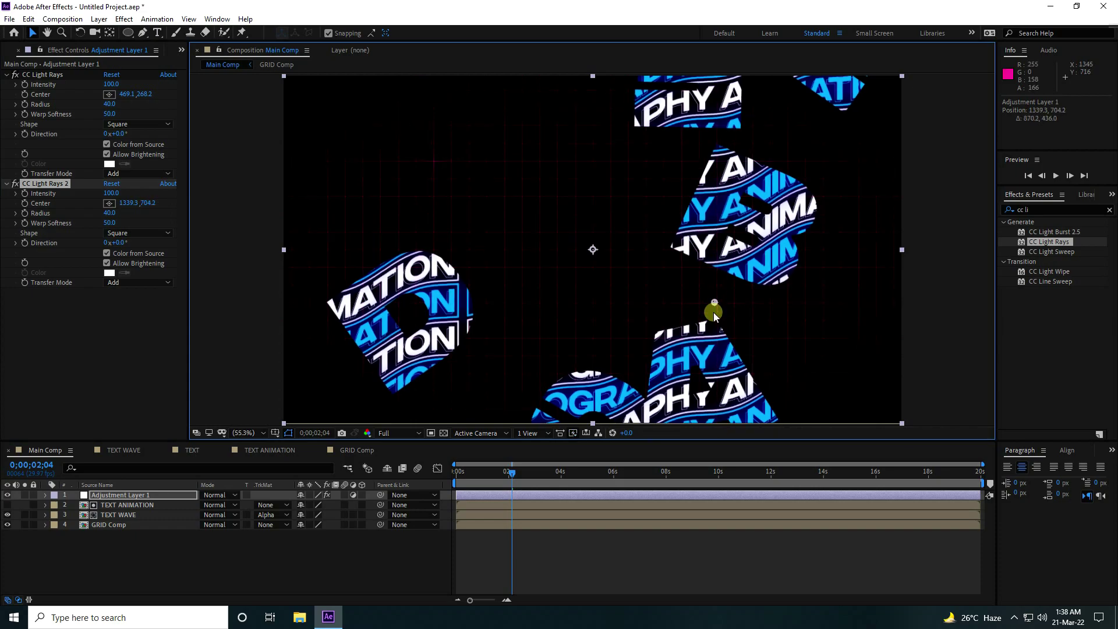
key(space)
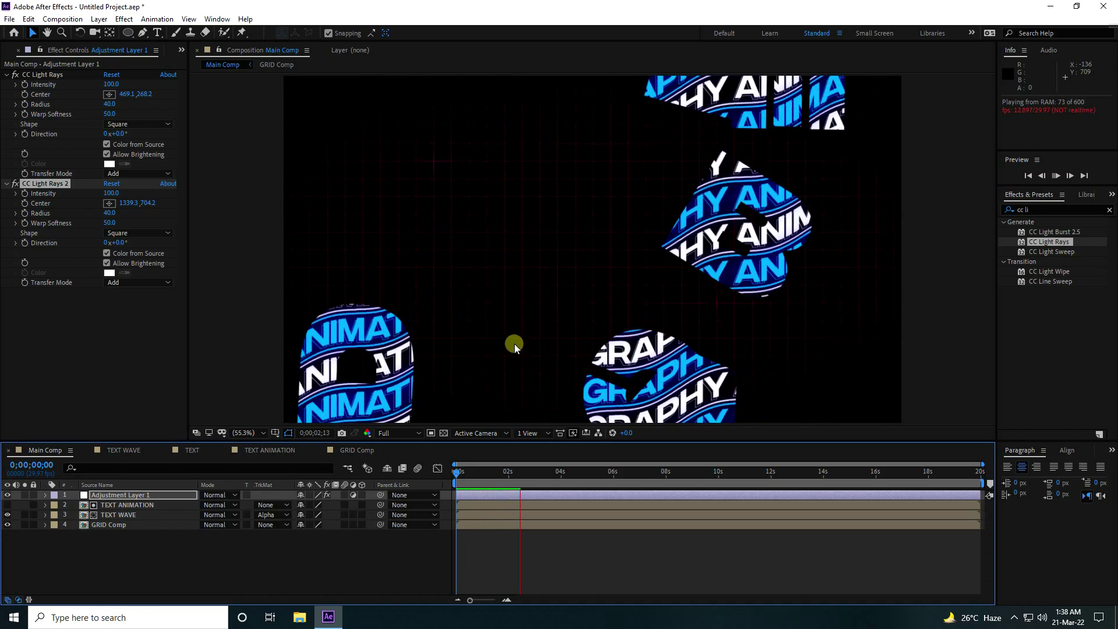
click(524, 469)
key(space)
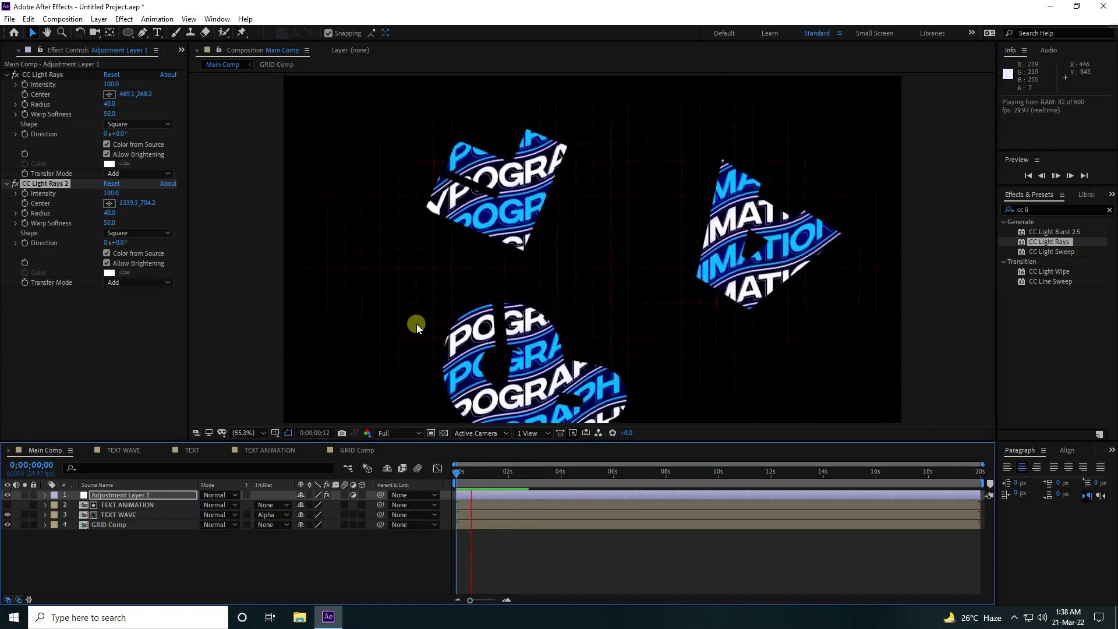